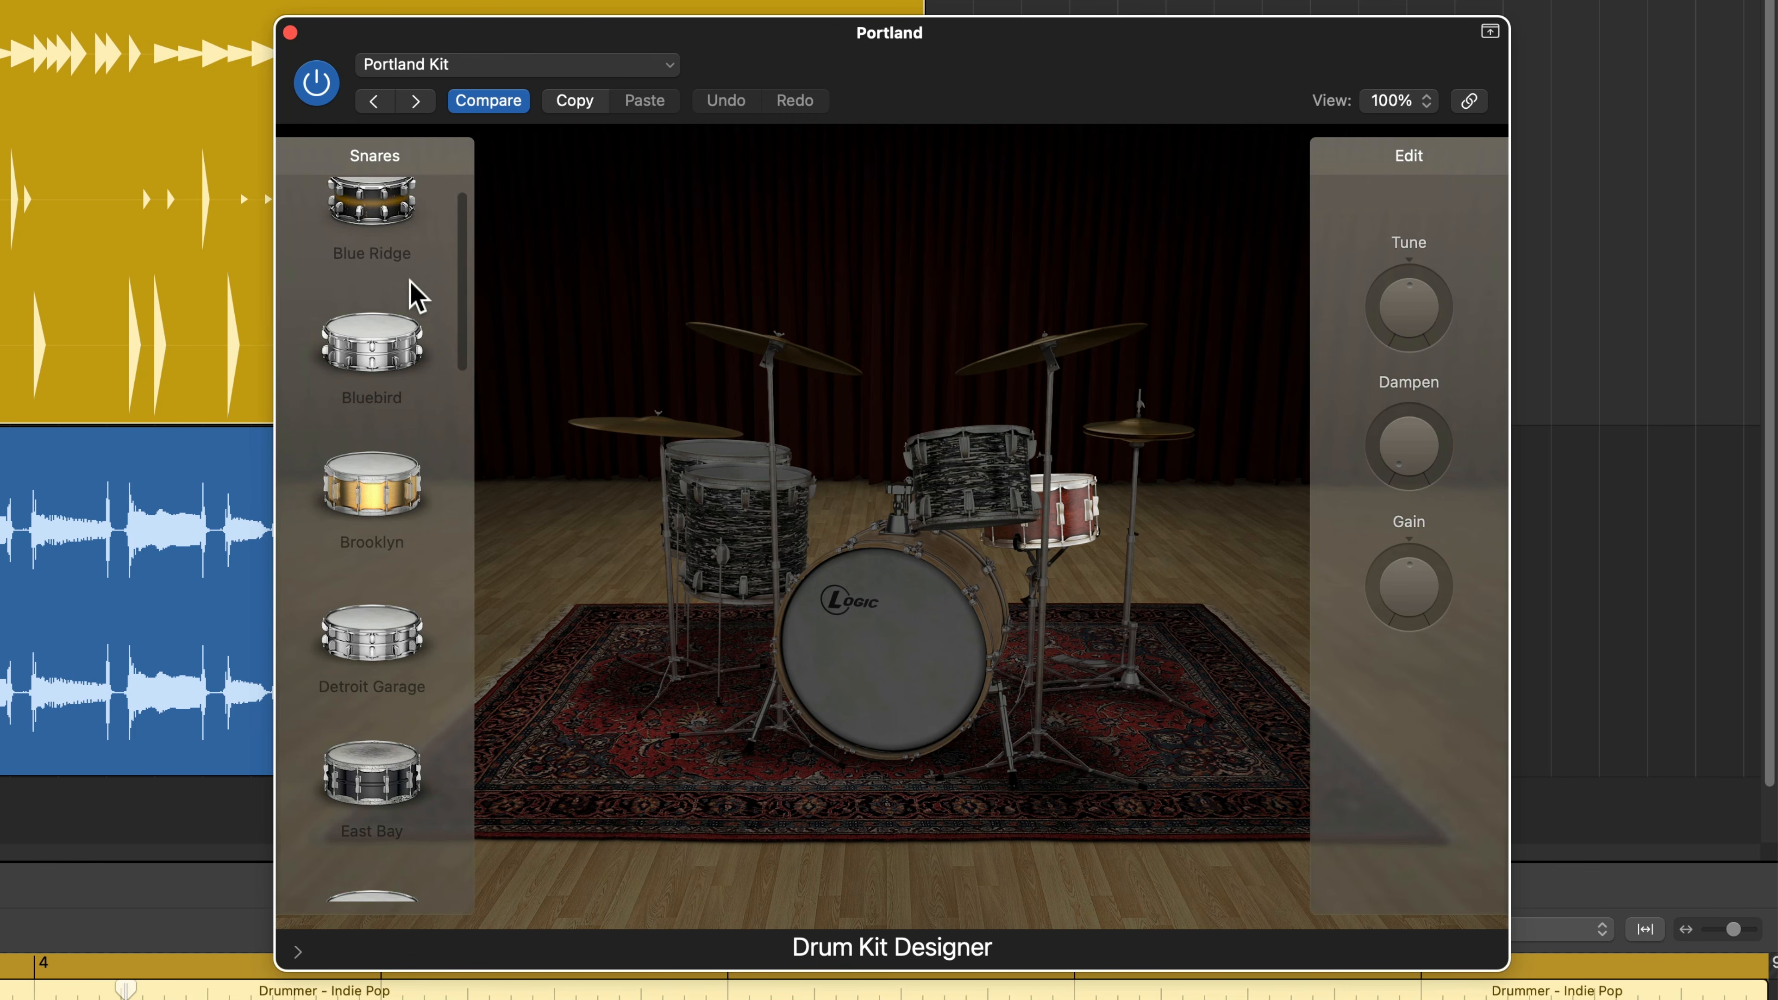
- Audition the Blue Ridge, Bluebird, Brooklyn and Detroit Garage snares, pick East Bay, and play the project
scroll(397, 238, "up", 2)
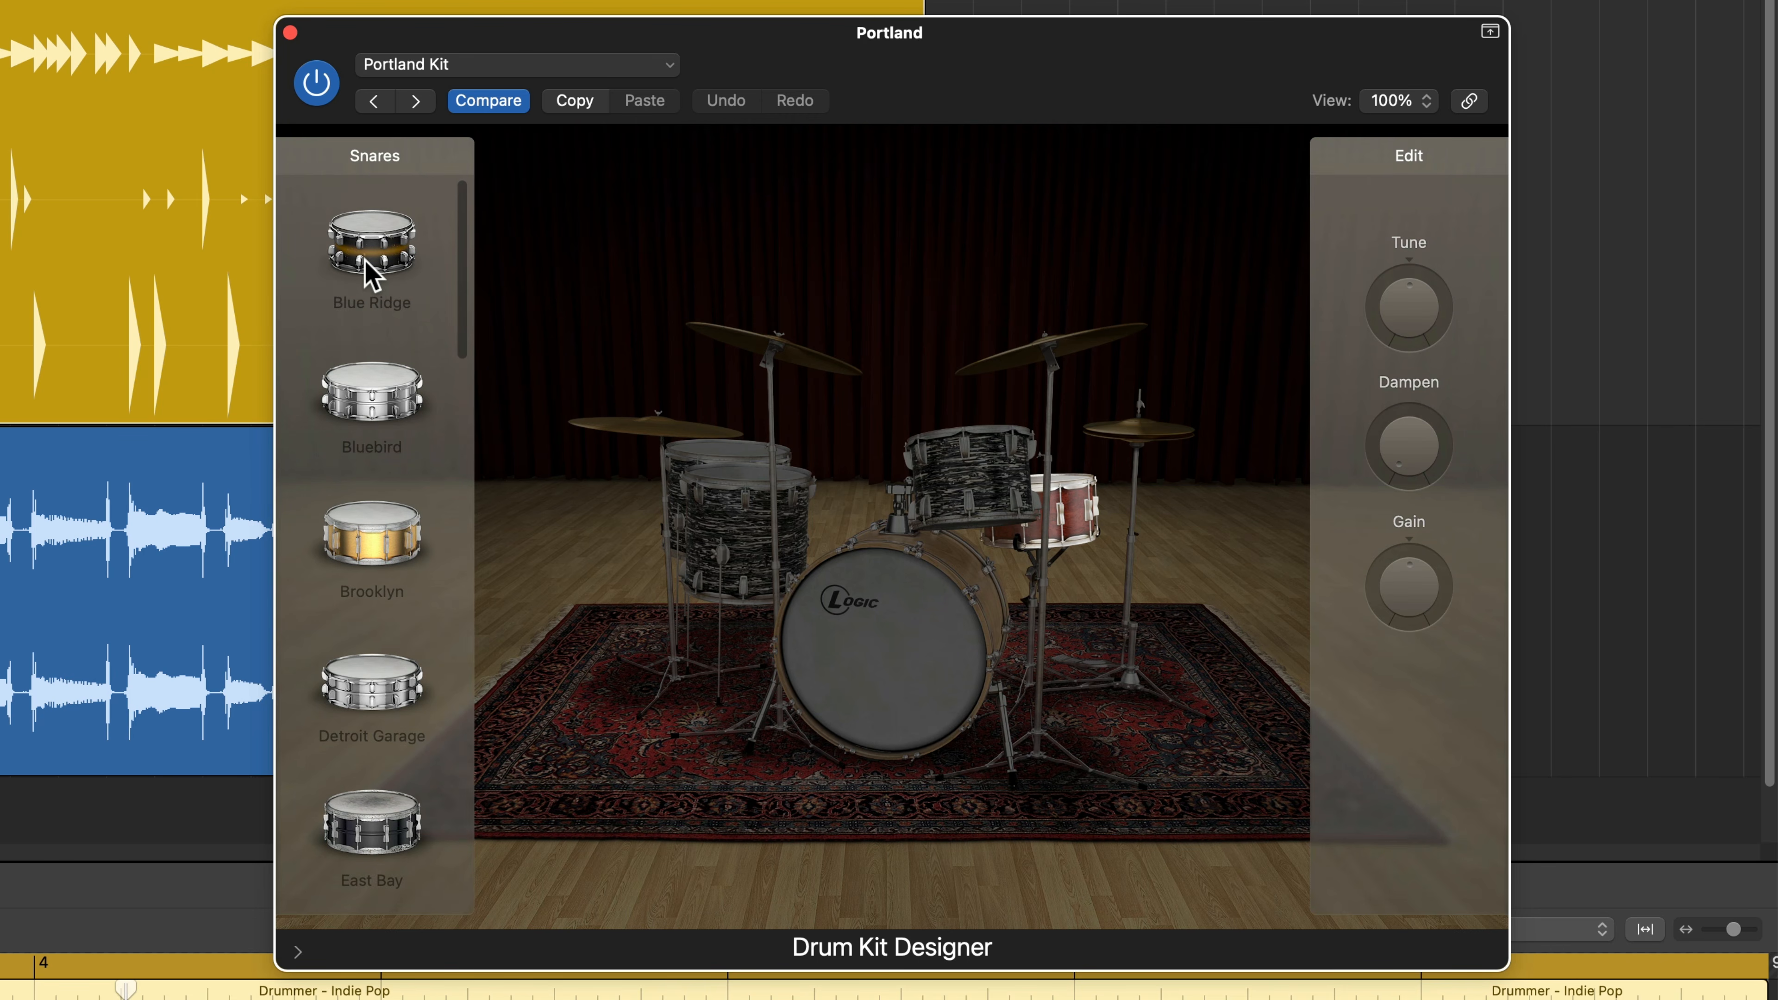
left_click(371, 270)
left_click(360, 413)
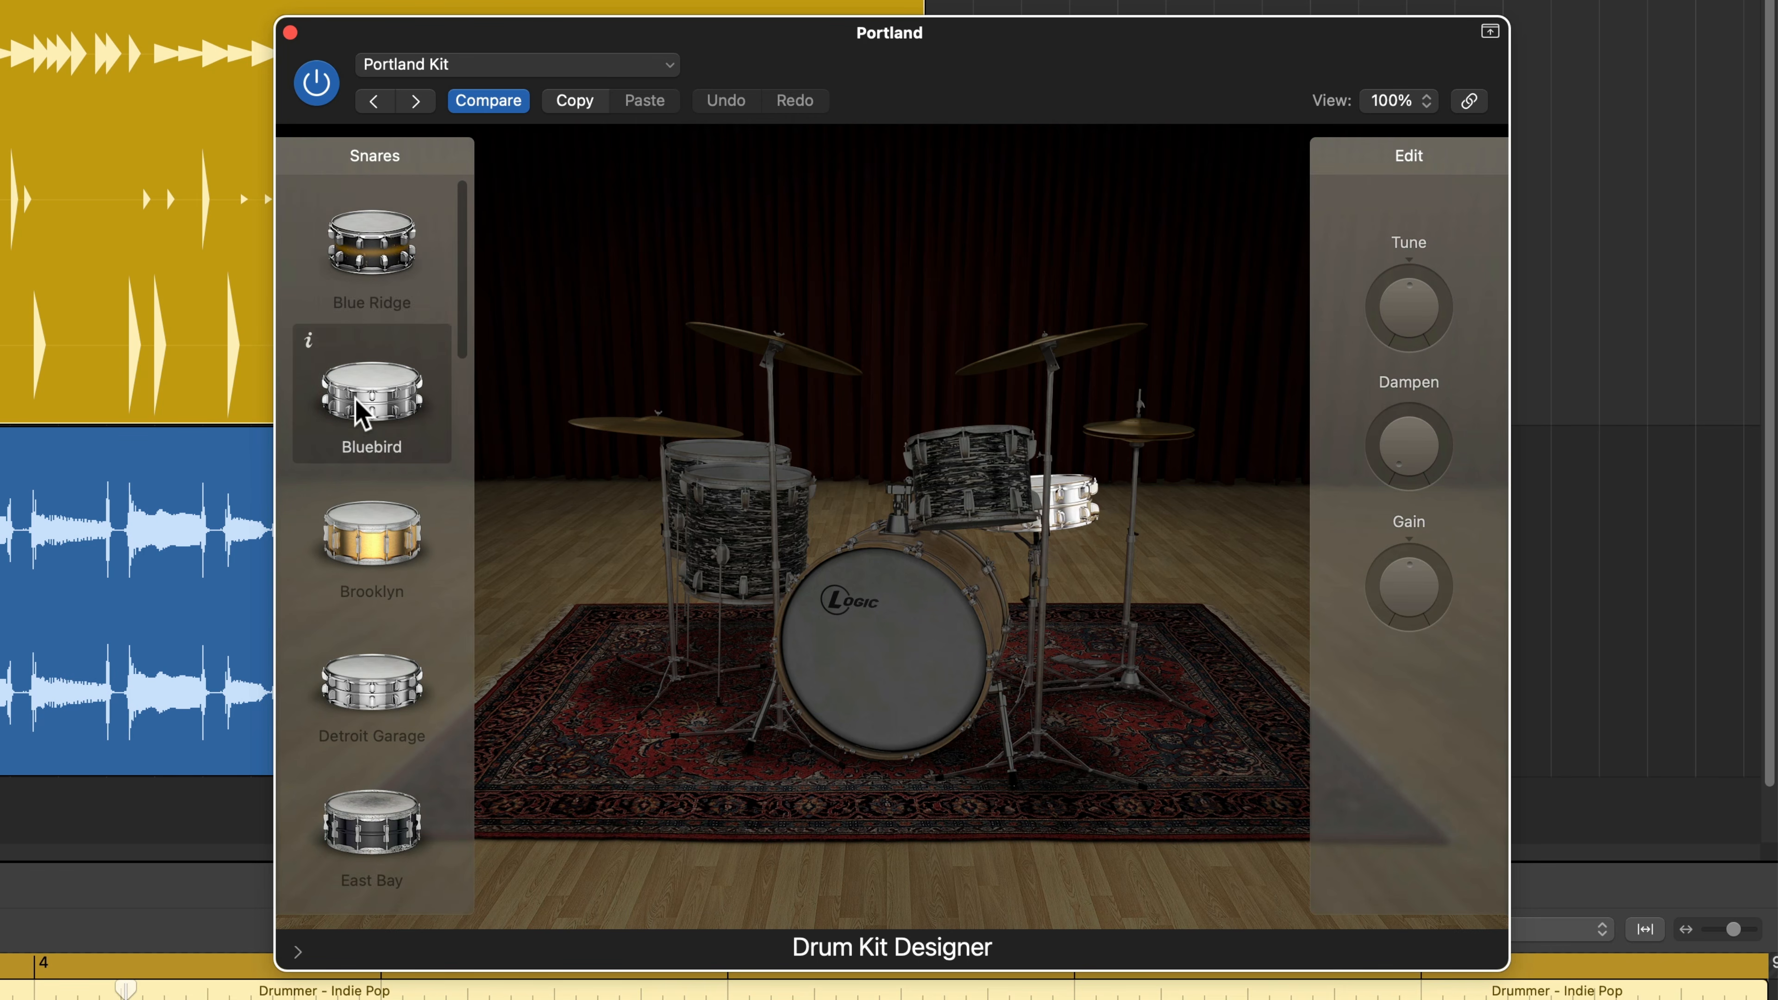
left_click(371, 526)
left_click(377, 654)
left_click(353, 802)
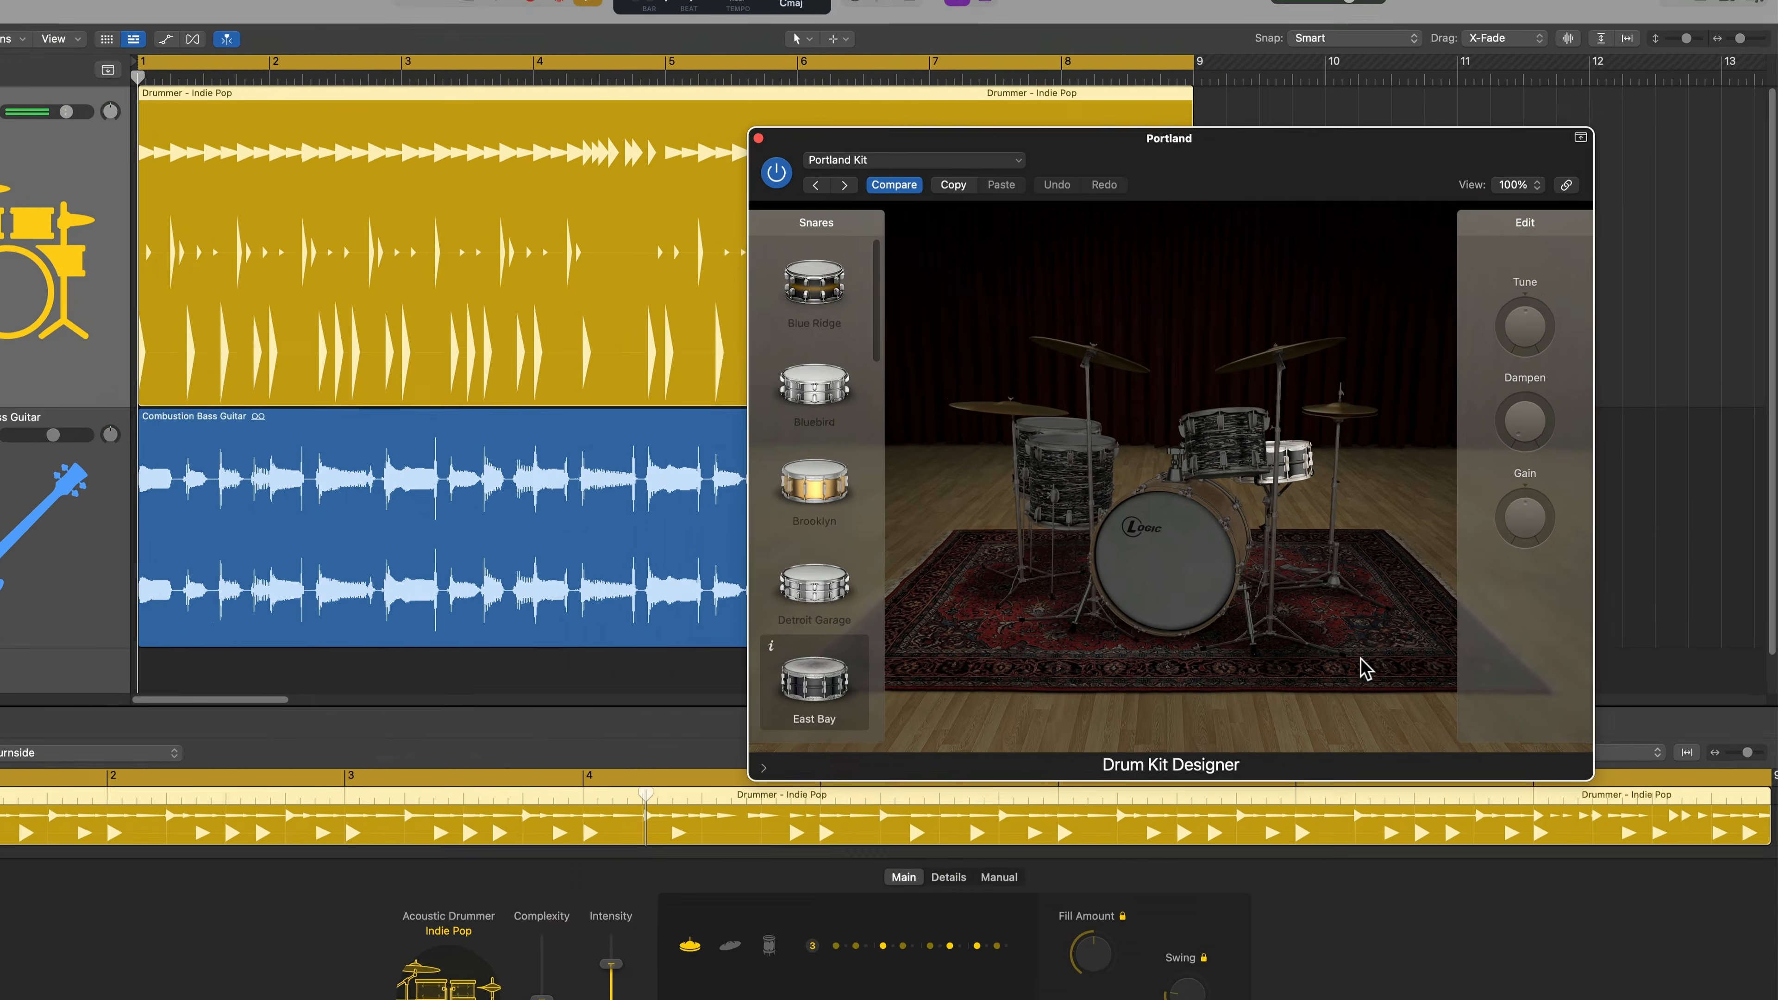
left_click(1360, 658)
key("space")
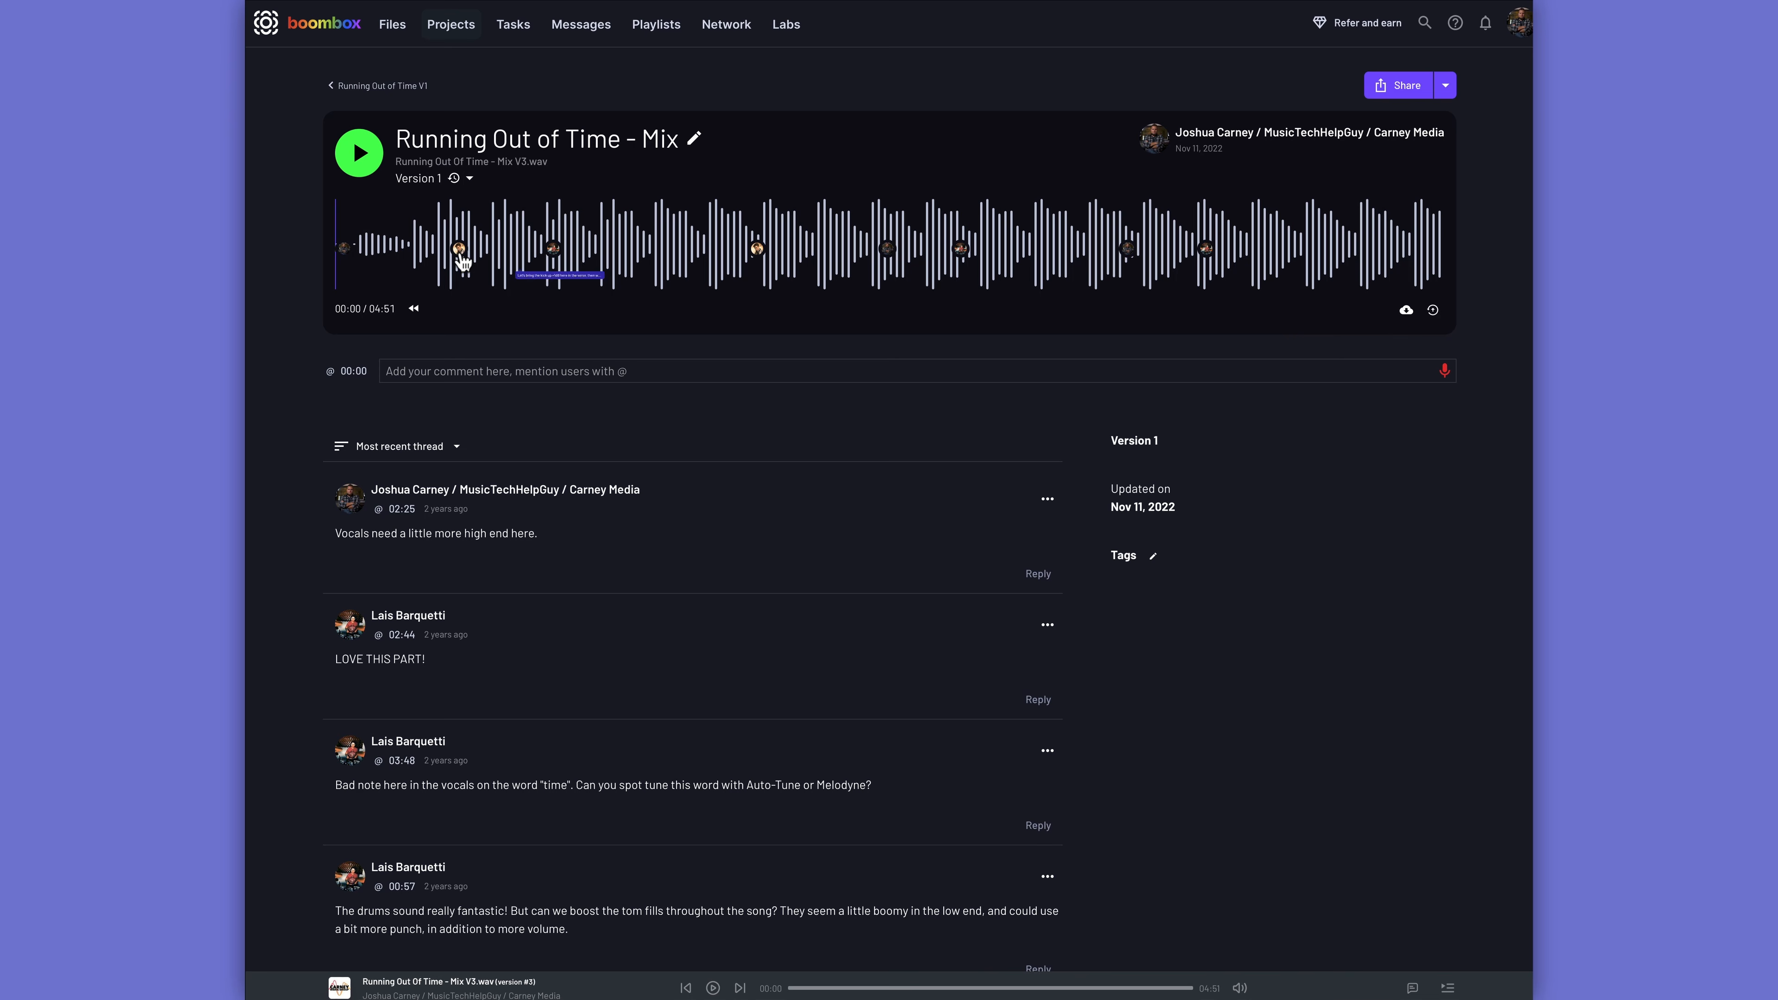
scroll(461, 259, "down", 8)
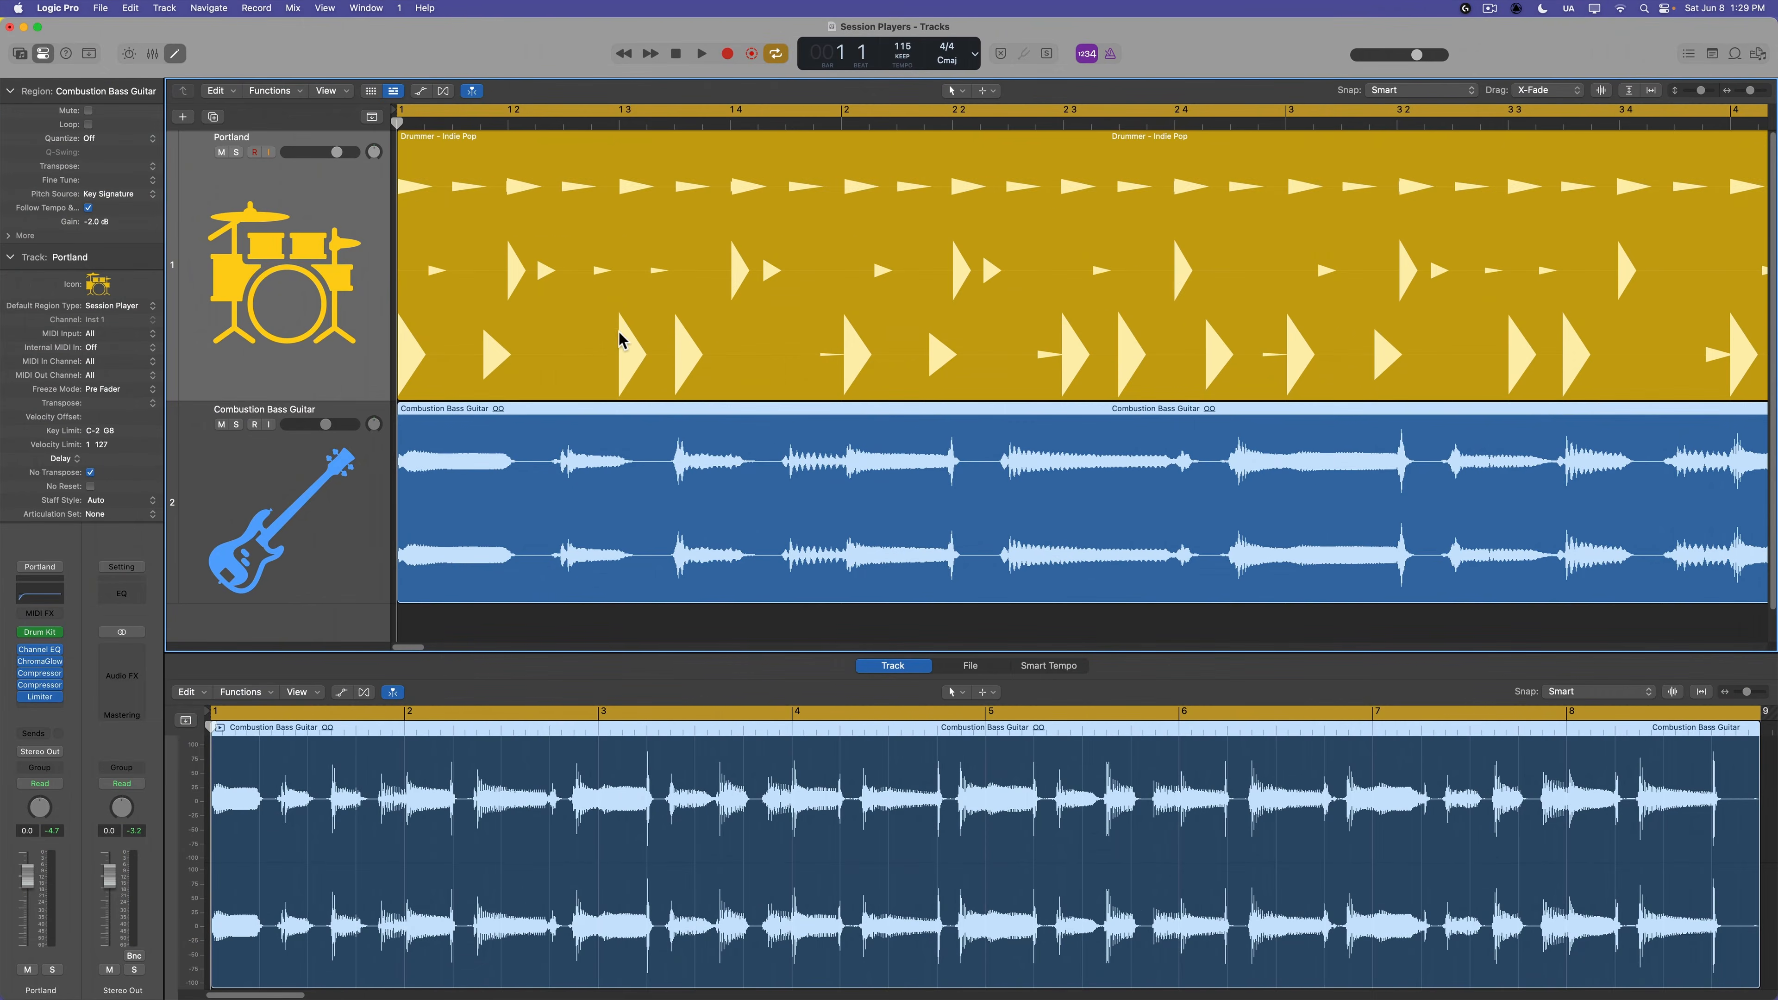
- Switch the Indie Pop drummer region's kick and snare from the manual pattern to pattern 1 and play it back
left_click(607, 341)
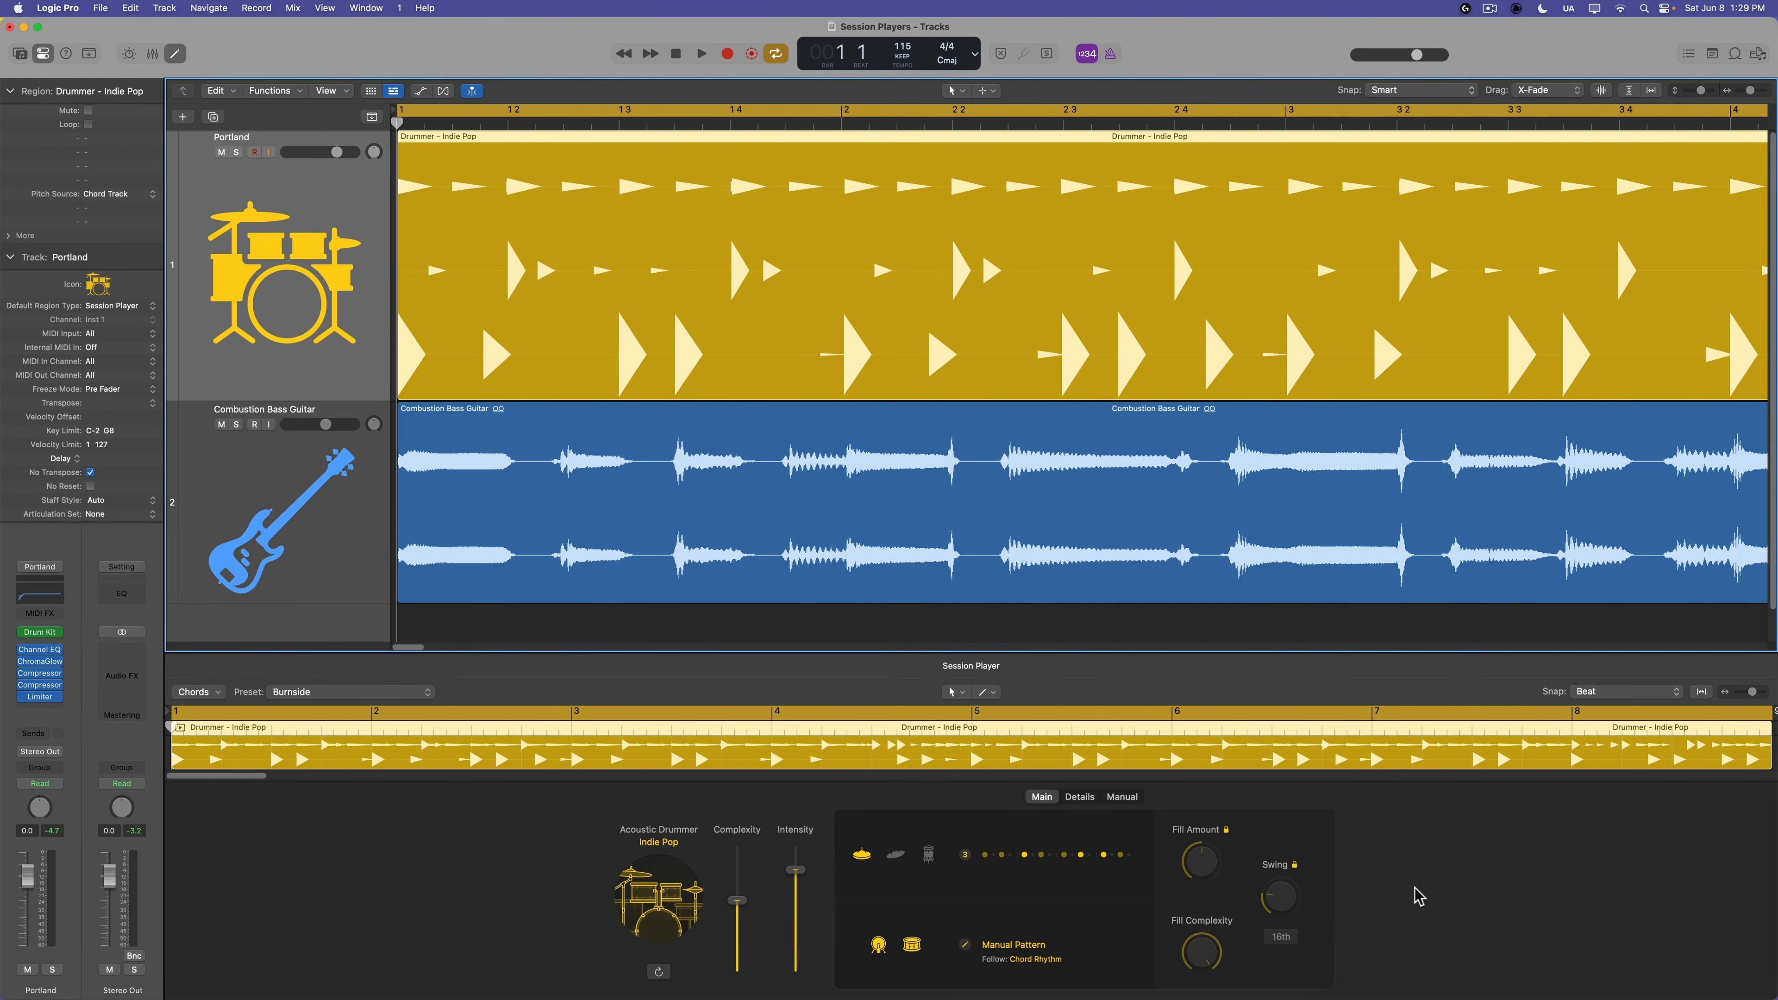
left_click(1122, 797)
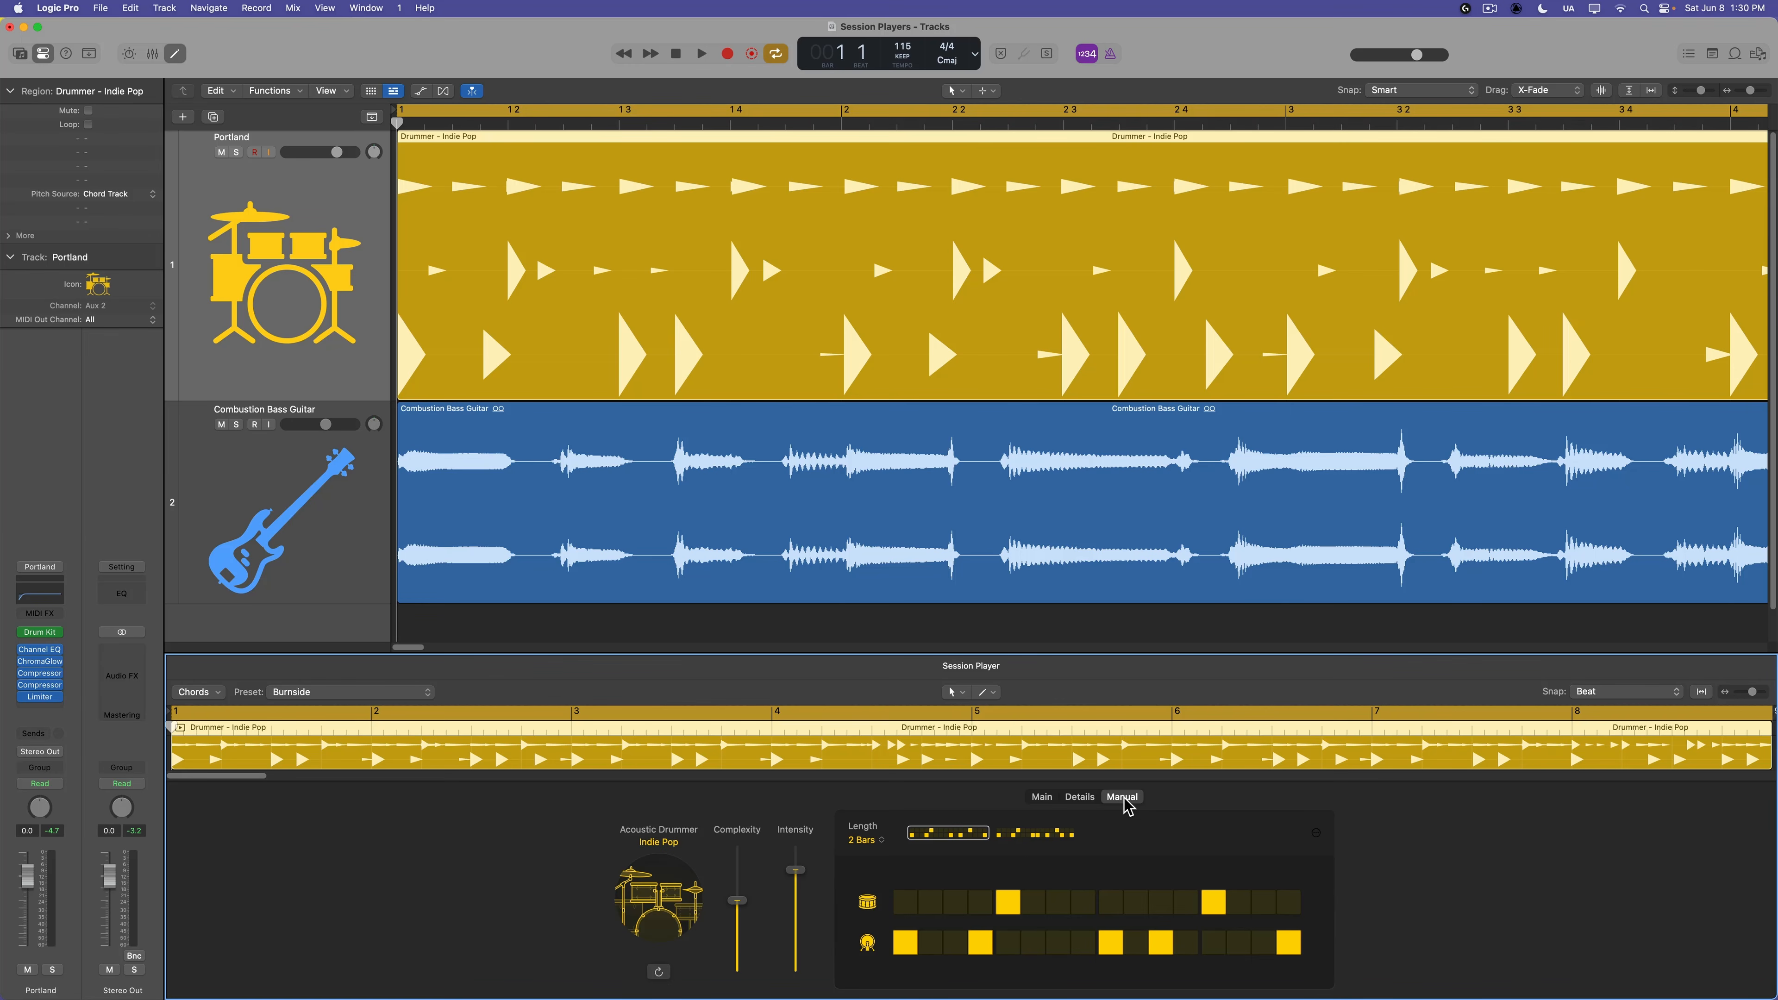
left_click(1039, 801)
left_click(1014, 949)
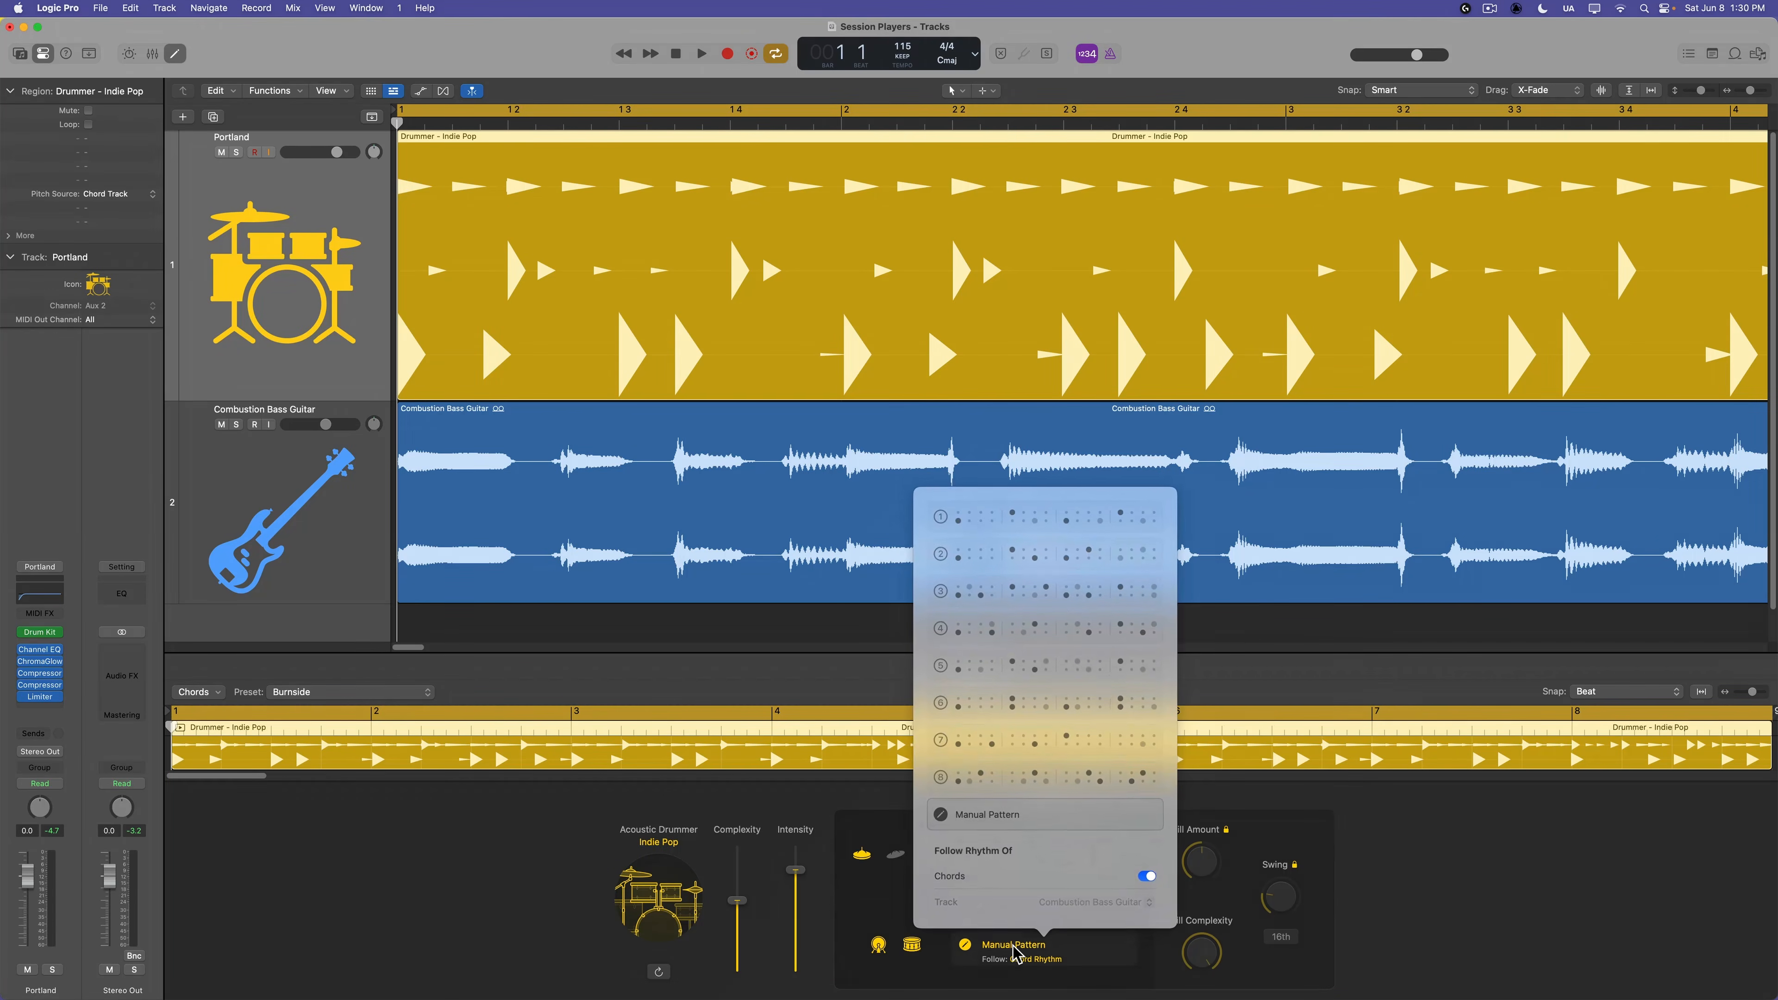
left_click(1060, 525)
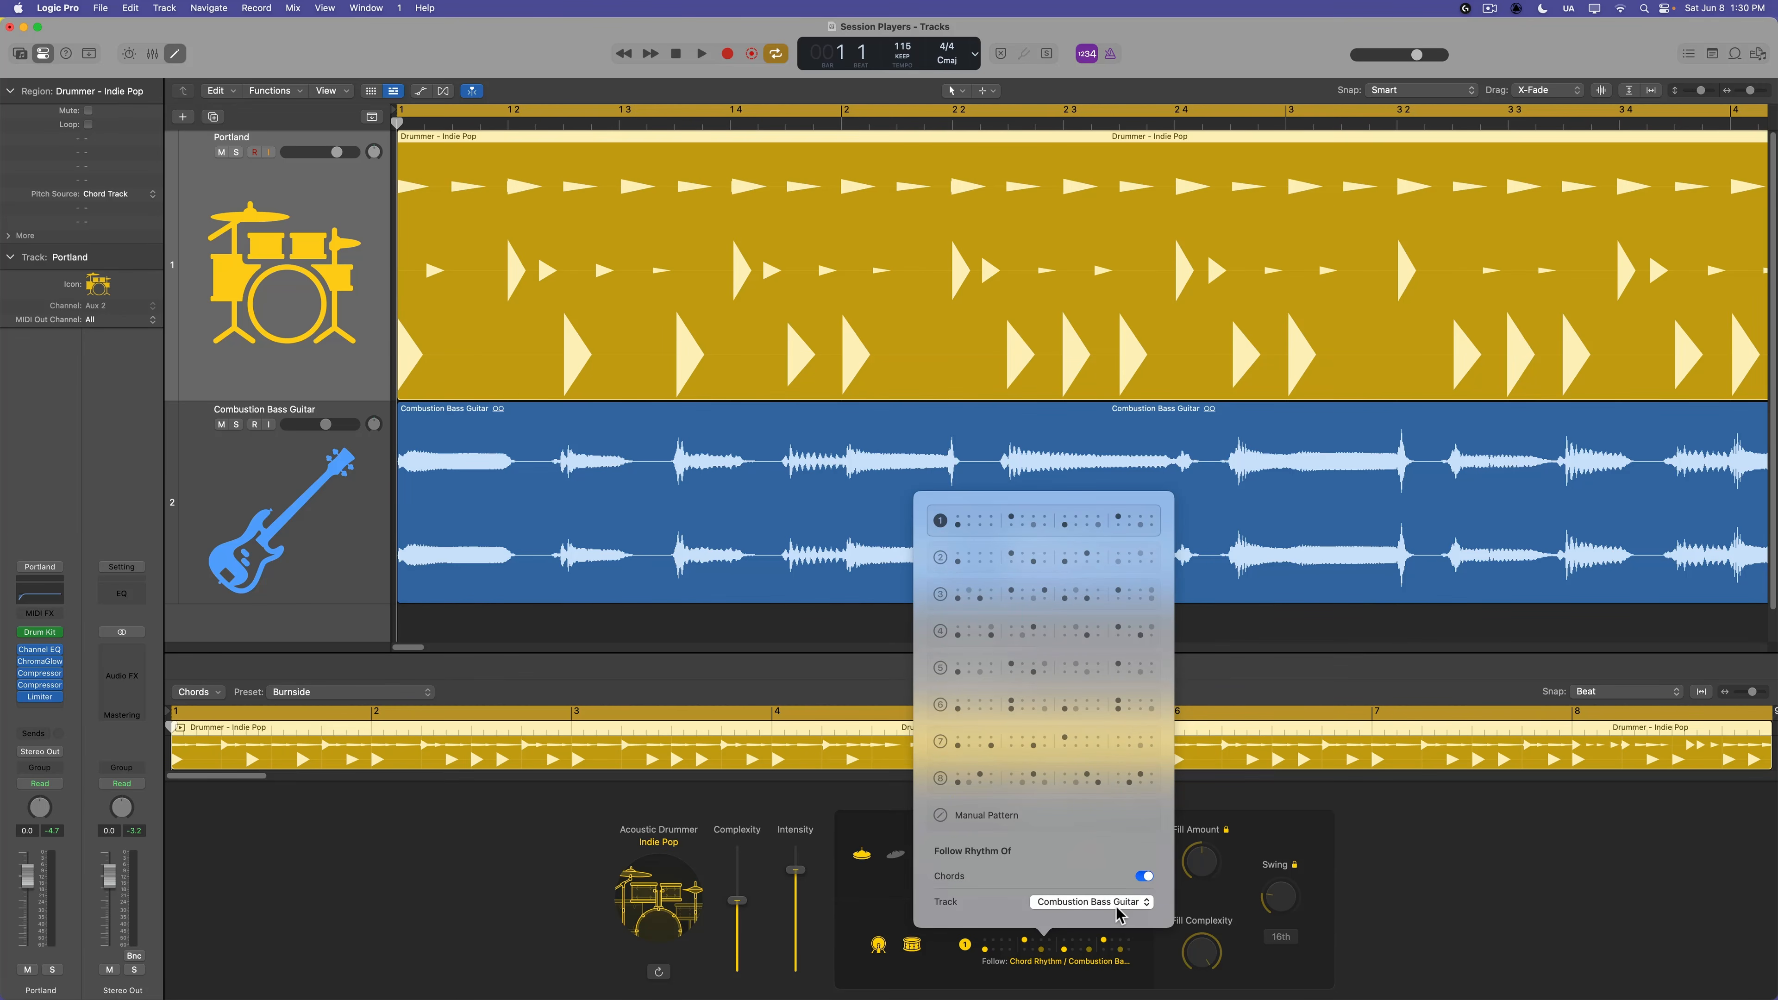
left_click(1421, 917)
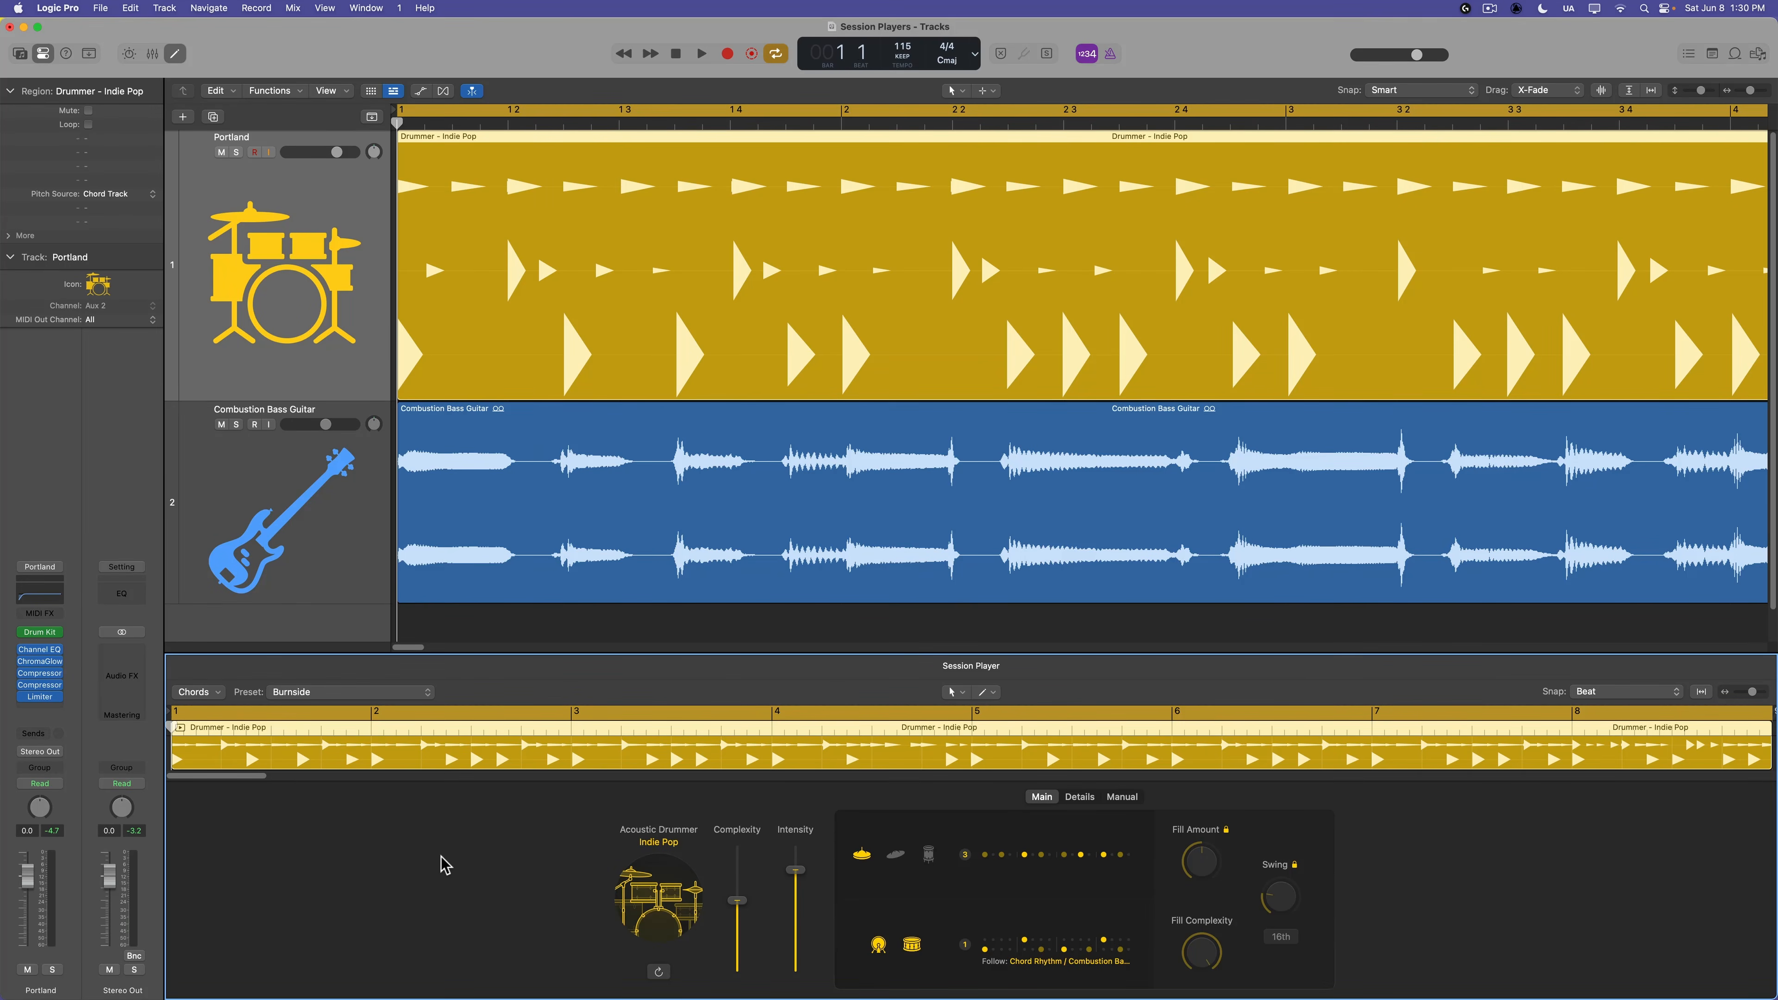
key("space")
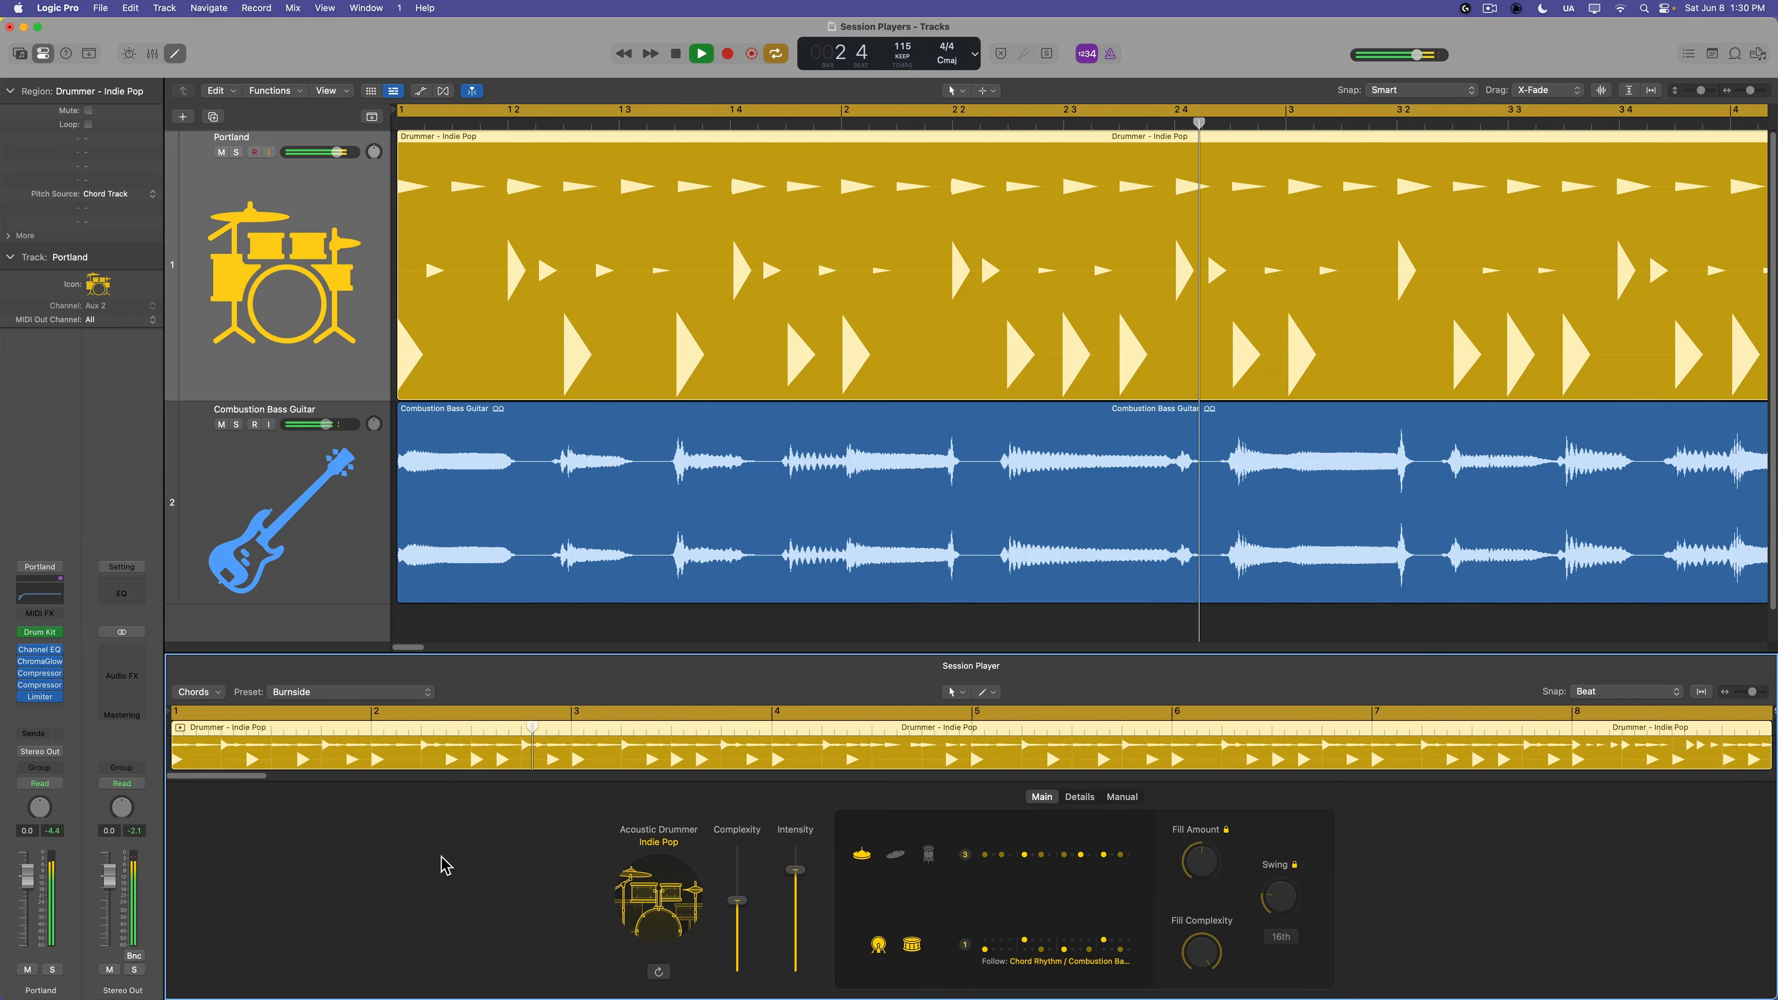
left_click(605, 616)
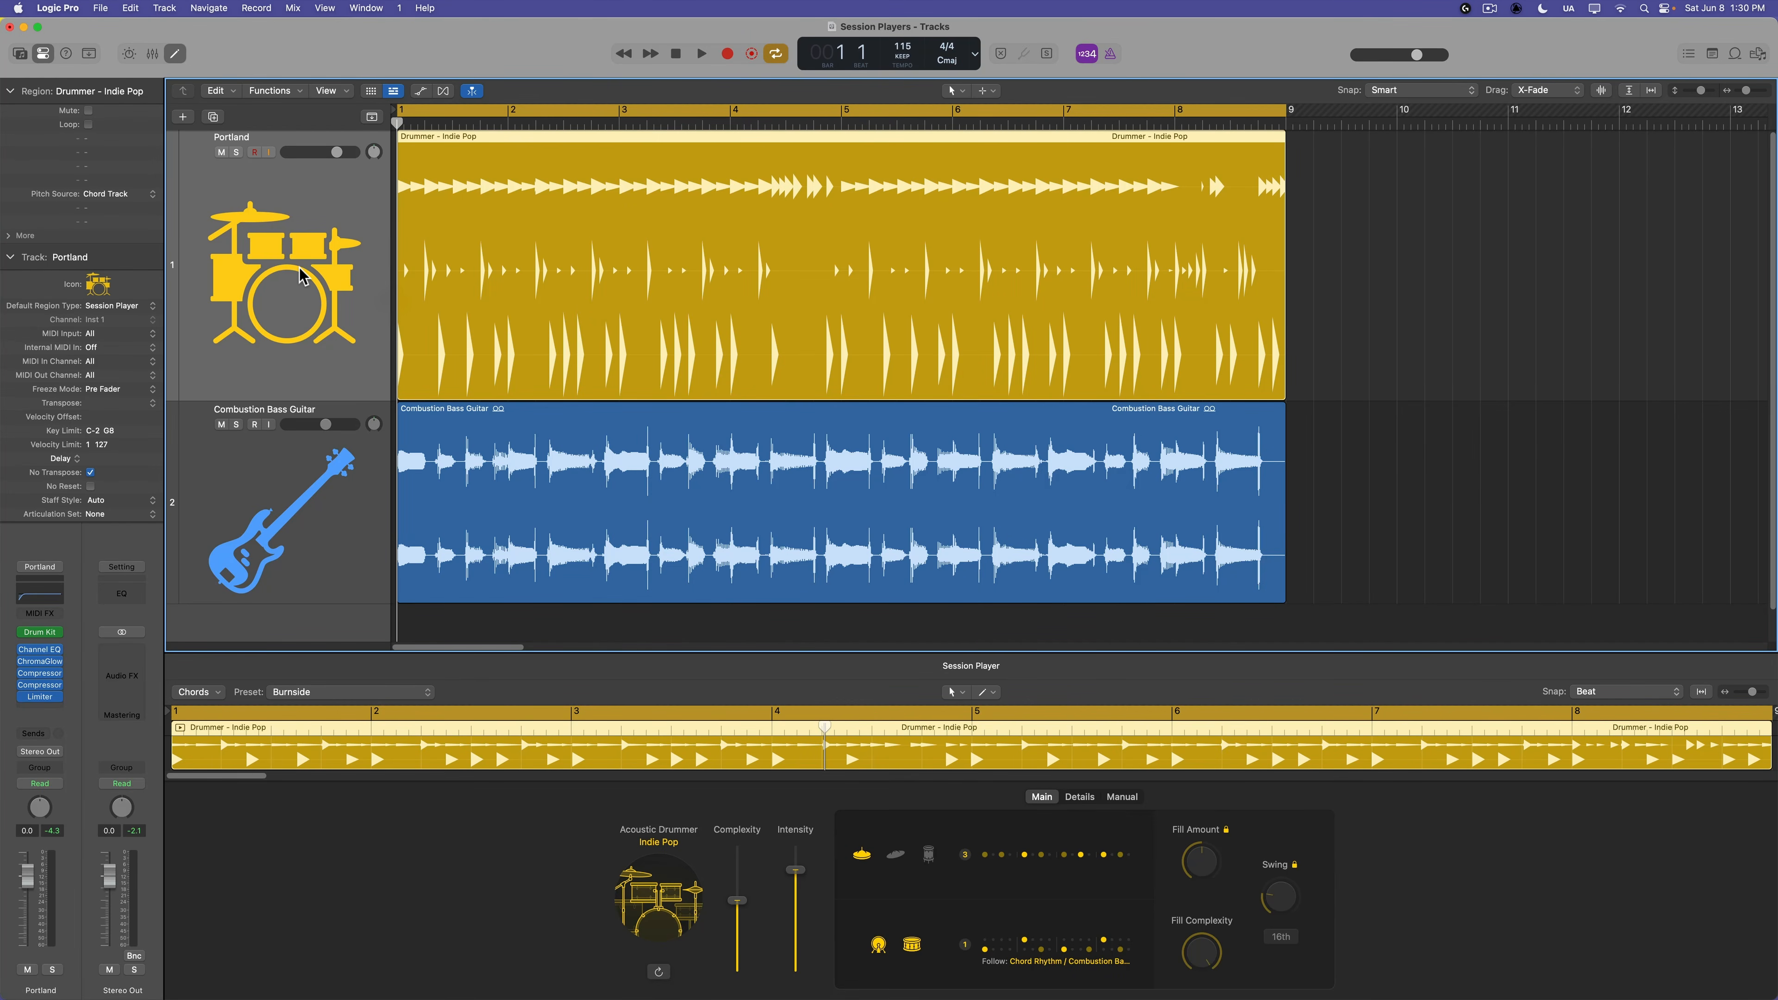
- Collapse the region inspector, open Drum Kit Designer from the Portland channel strip, and move its window over the empty end of the tracks
left_click(11, 93)
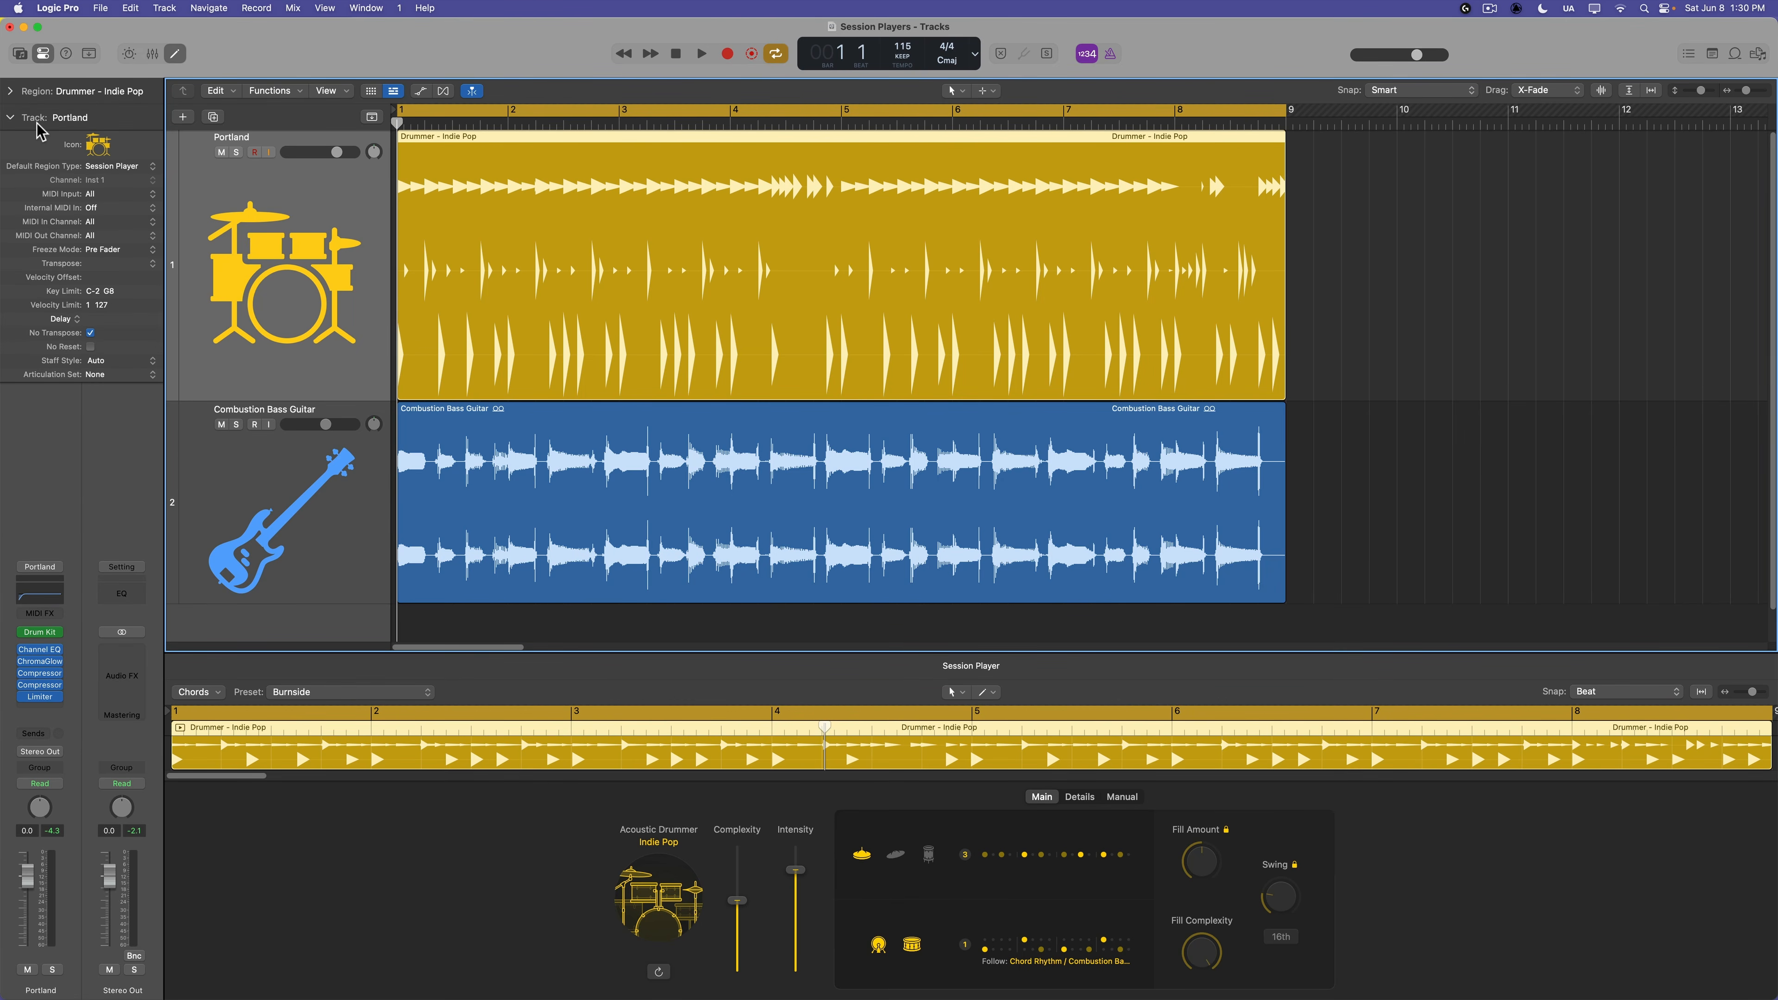
key("i")
key("i")
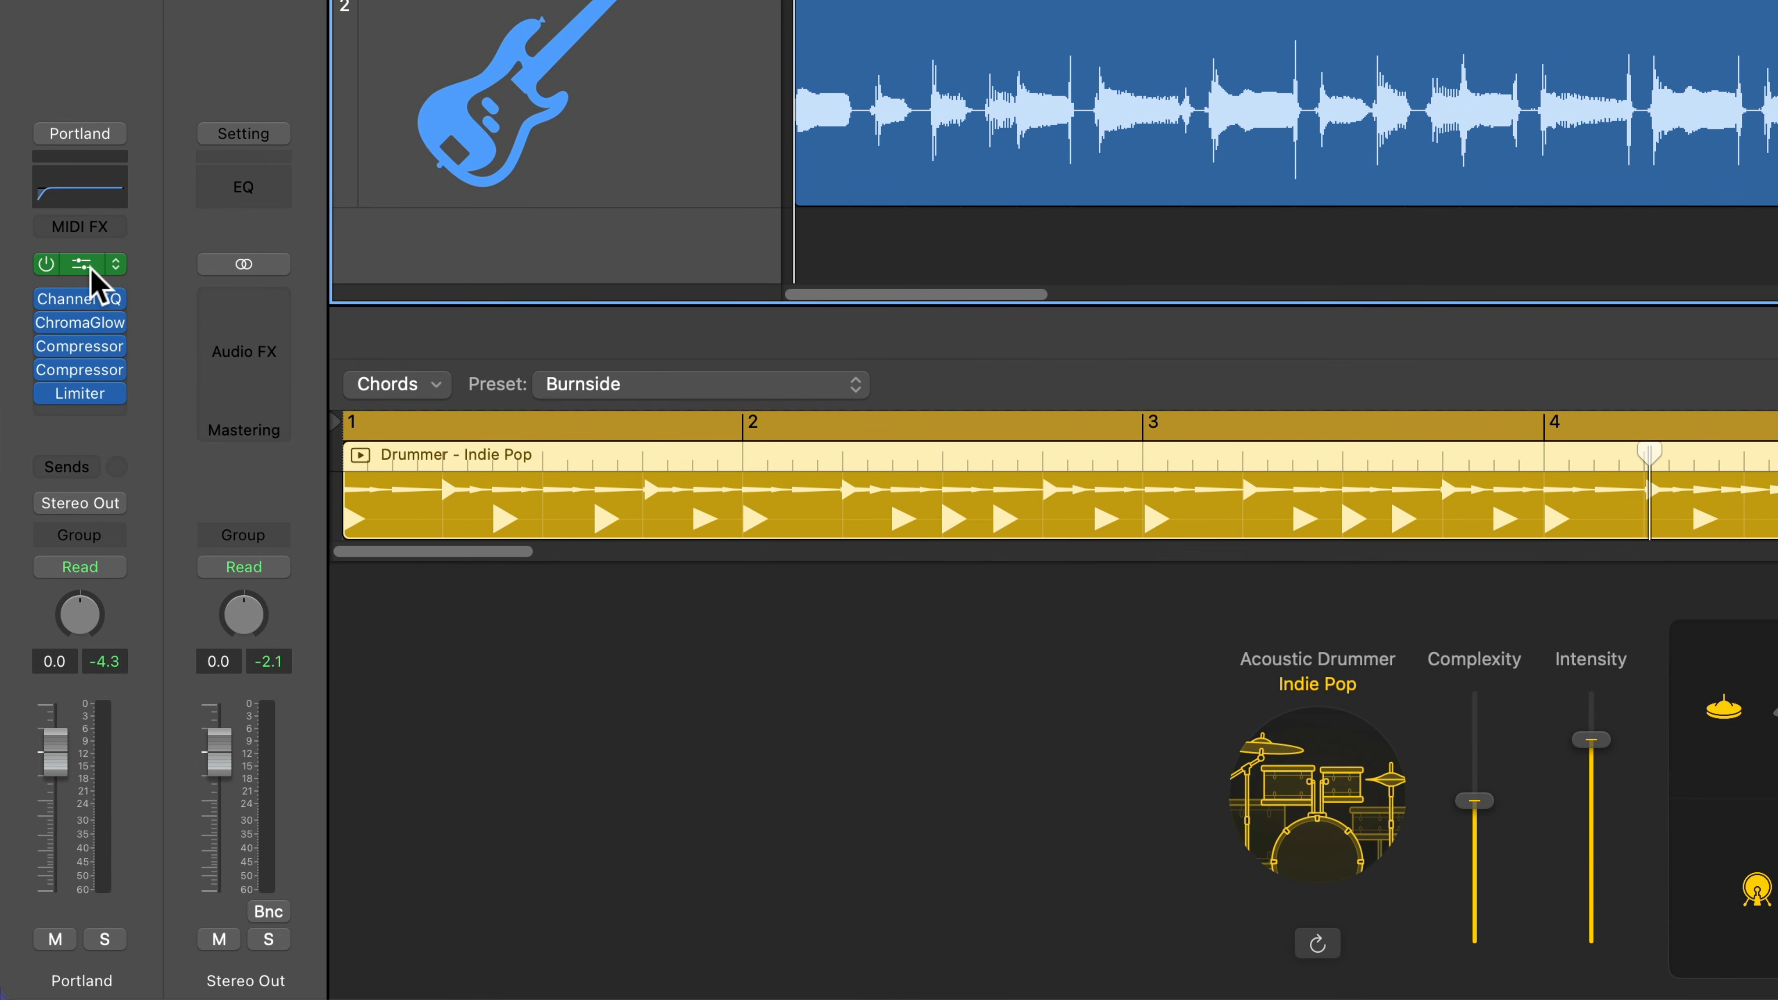
left_click(81, 264)
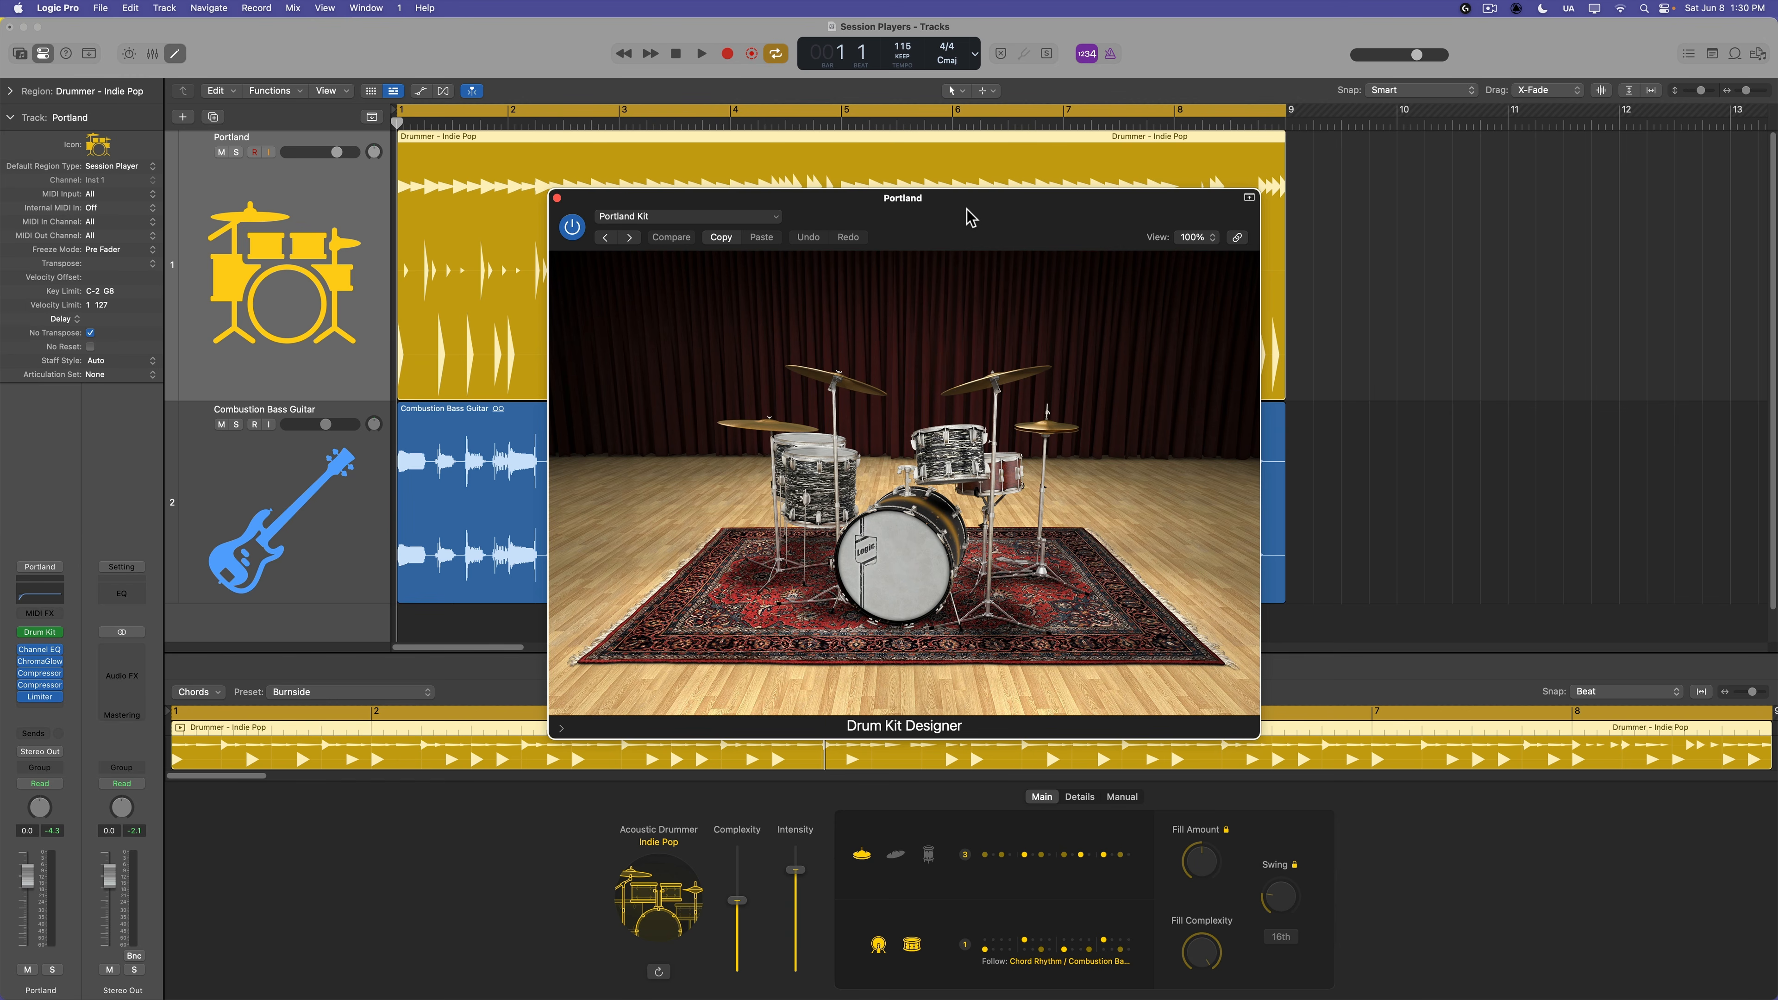
left_click_drag(969, 217, 1346, 194)
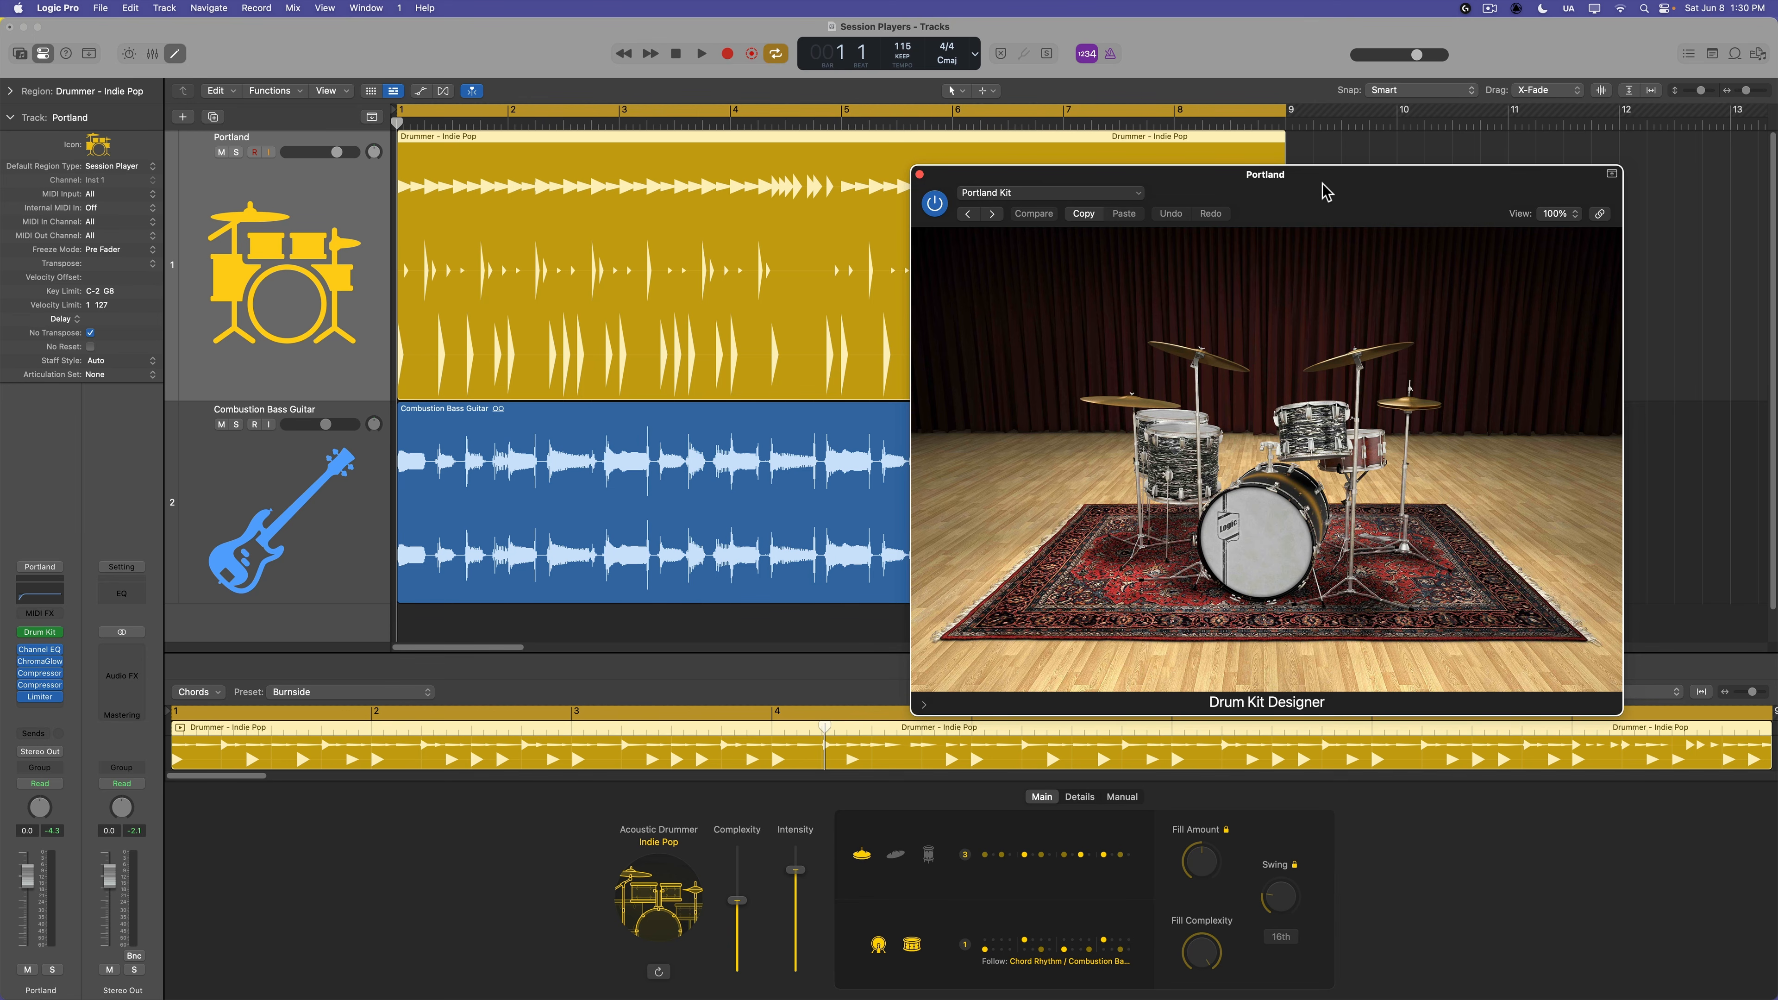
- Replace the kit's kick drum with East Bay after trying Blue Ridge, Bluebird, Brooklyn and Detroit Garage
left_click(1241, 545)
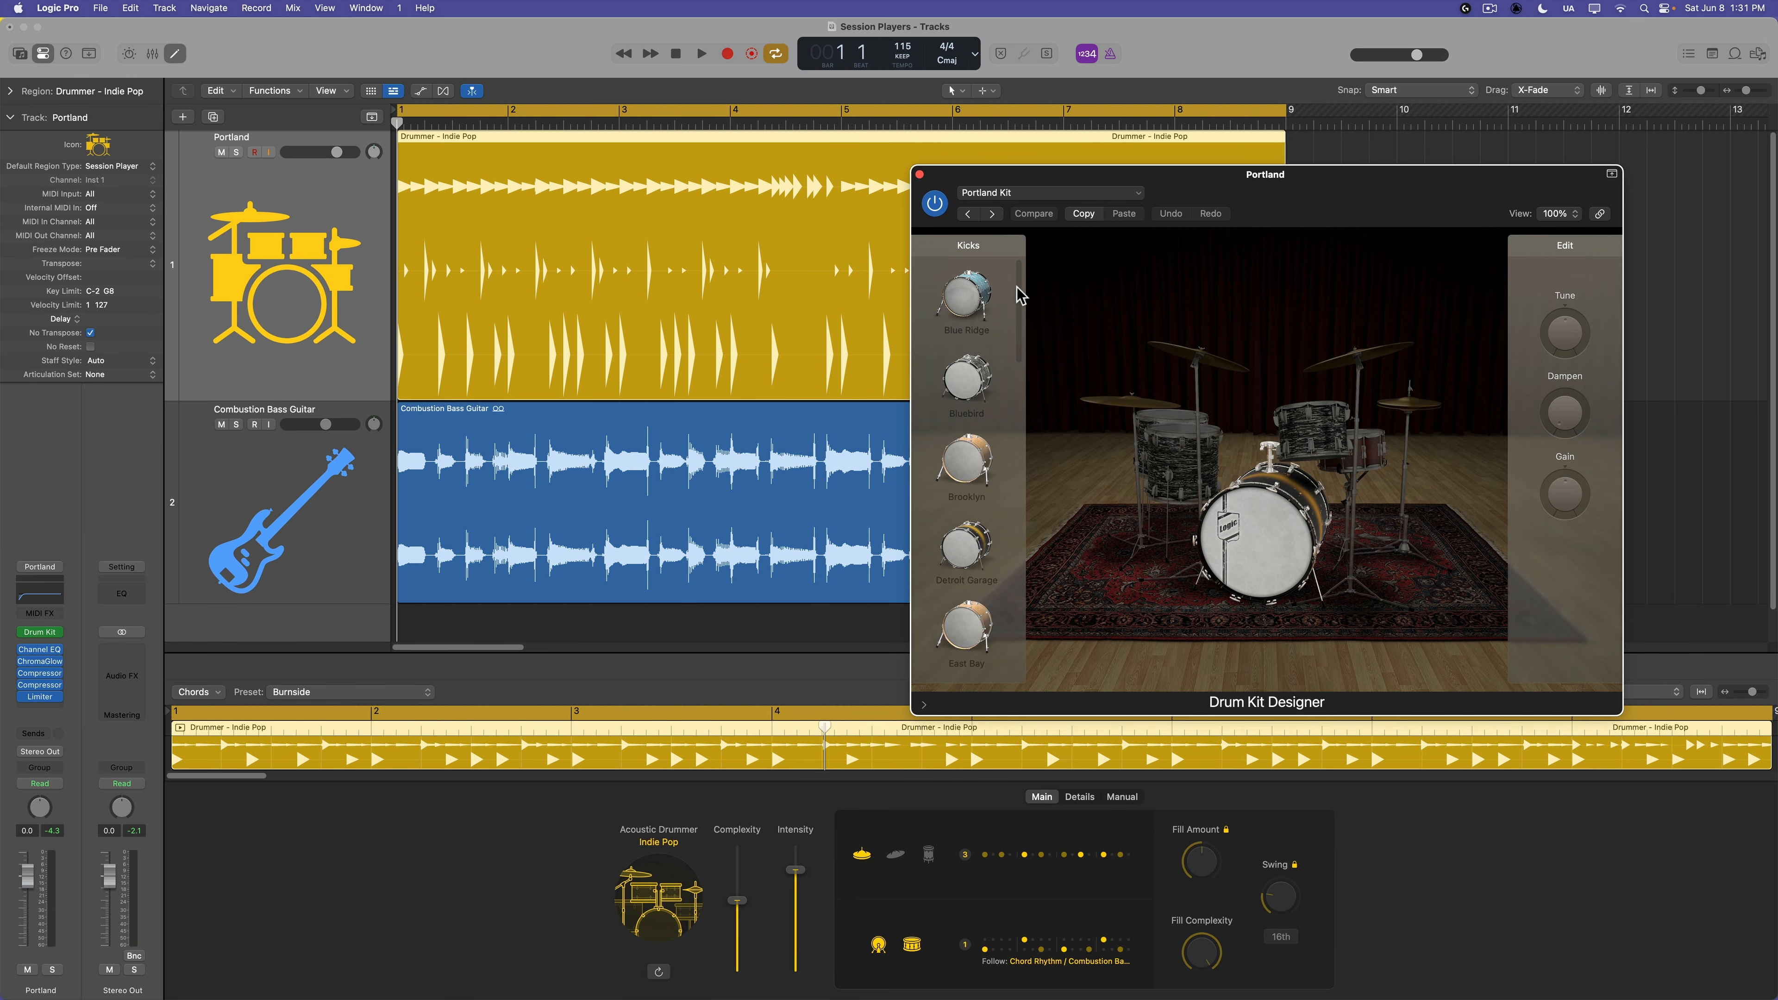
mouse_move(1018, 294)
left_mouse_down()
mouse_move(1019, 605)
mouse_move(1034, 264)
left_mouse_up()
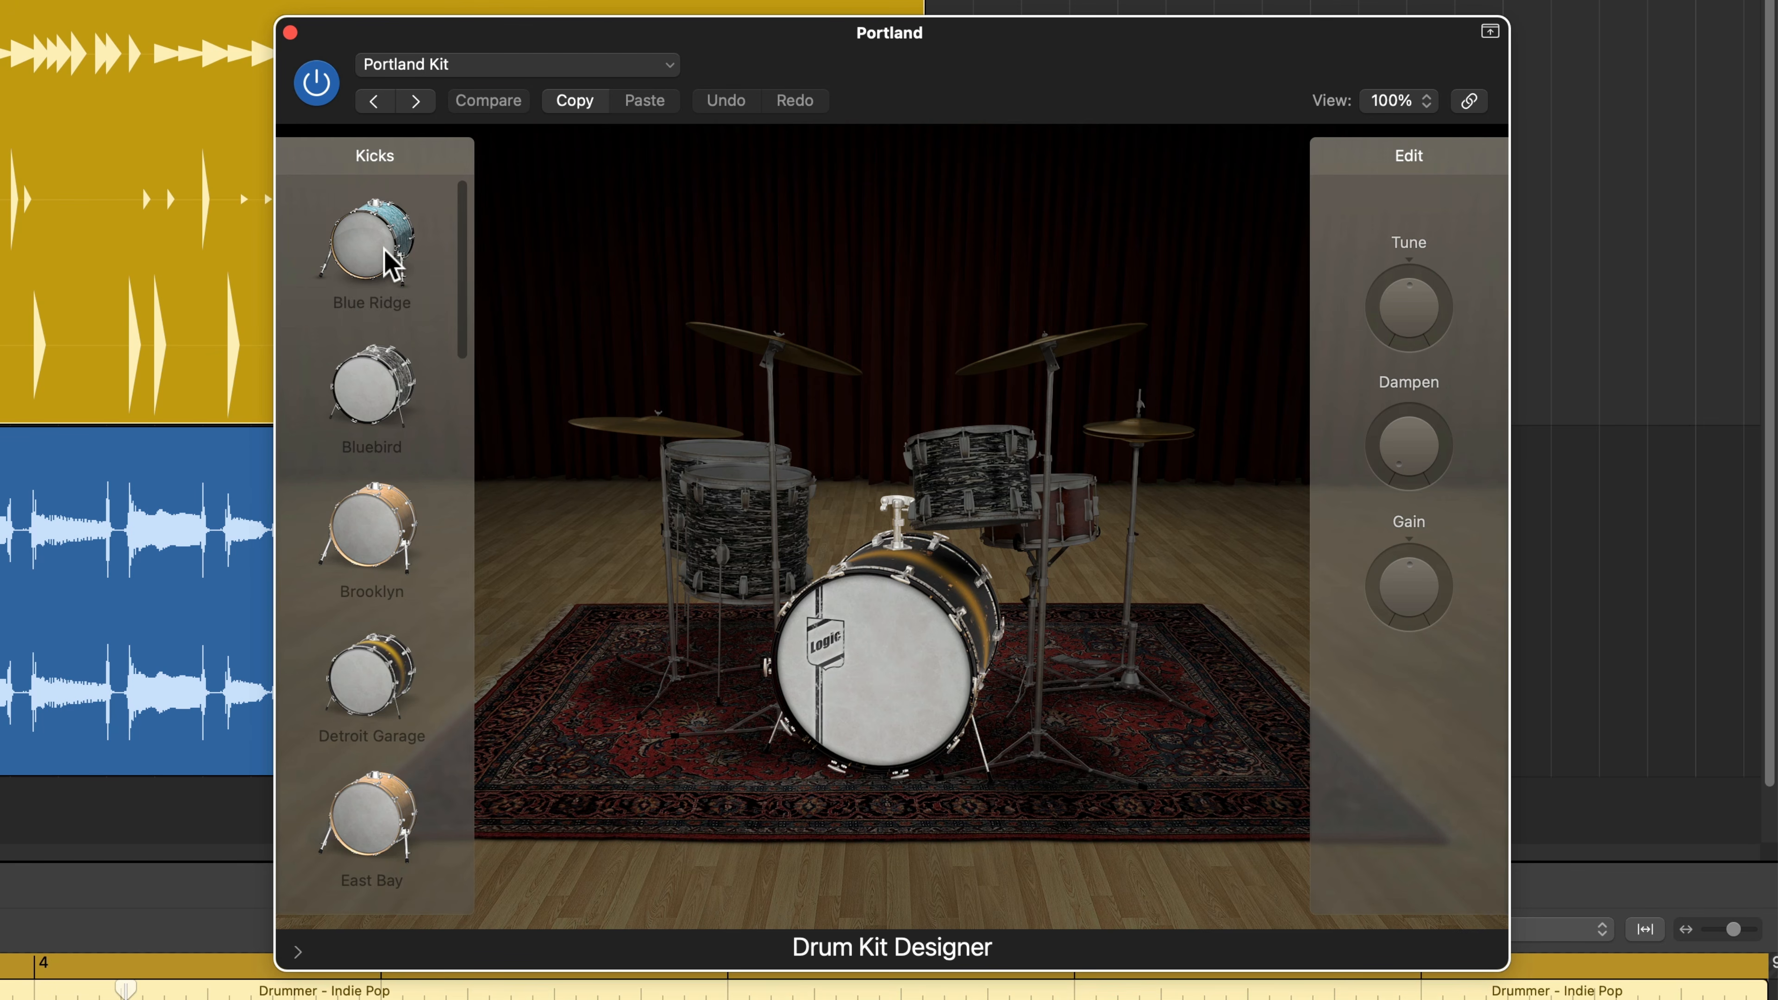
left_click(392, 265)
left_click(377, 414)
left_click(368, 539)
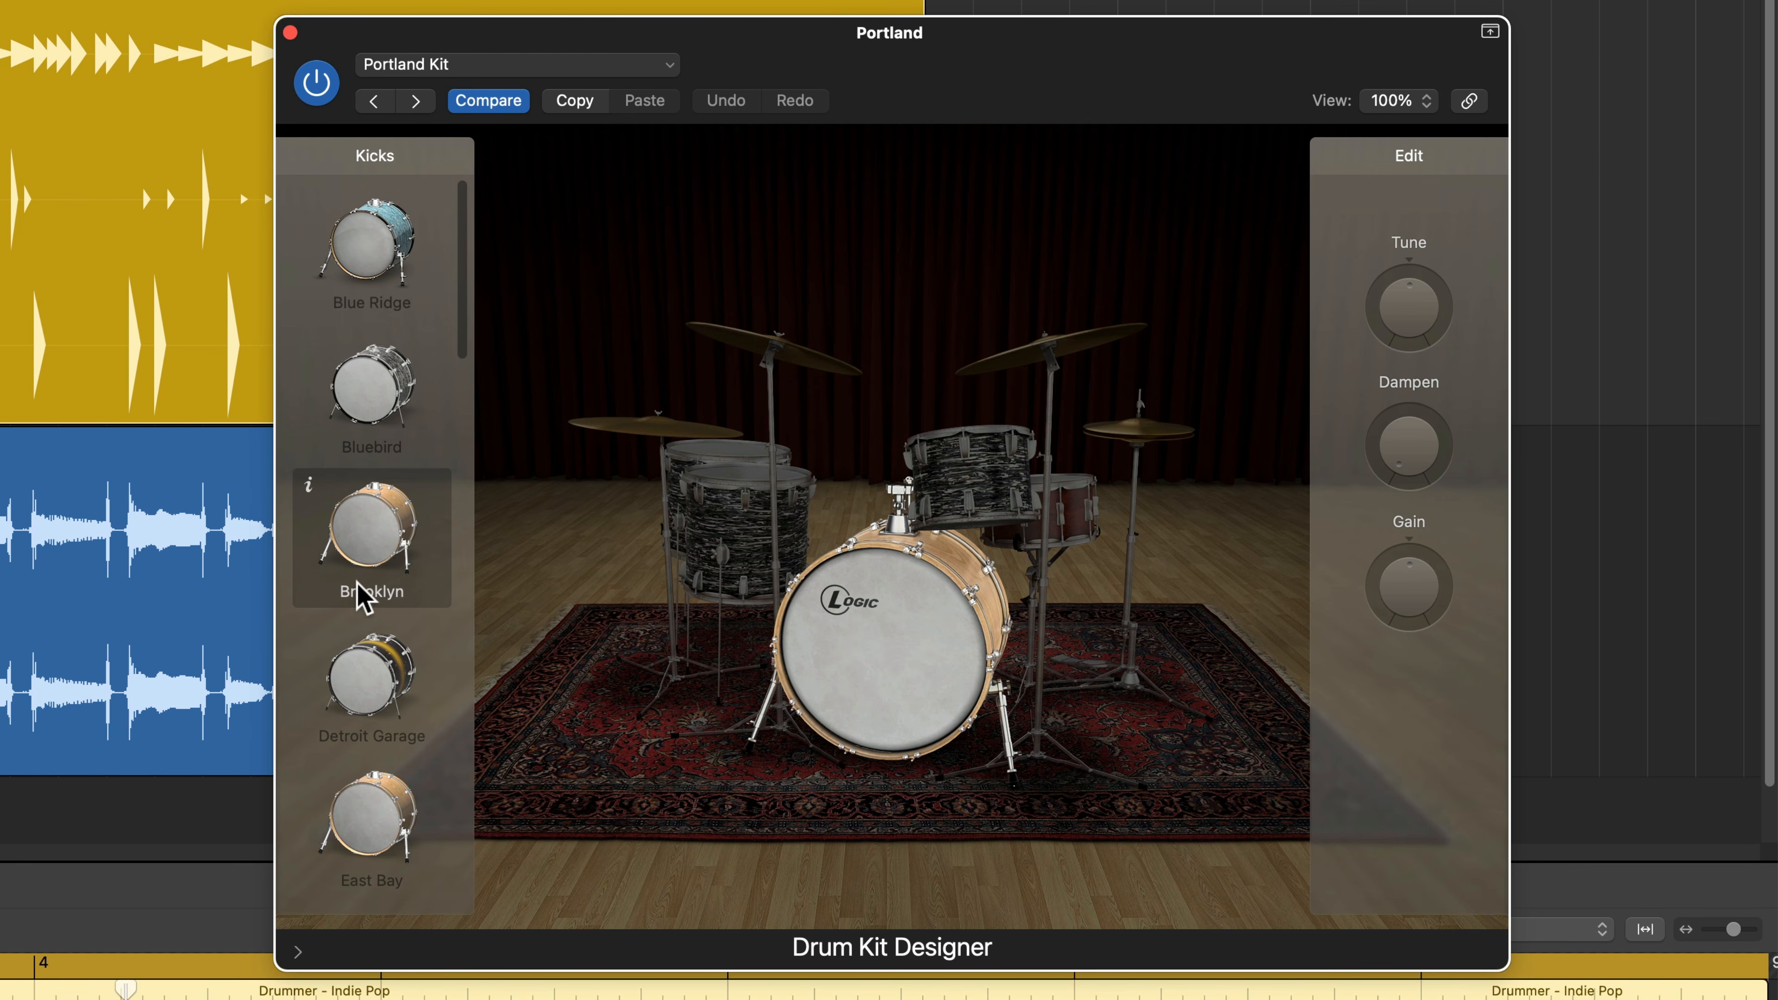
left_click(358, 673)
left_click(369, 824)
scroll(370, 826, "down", 1)
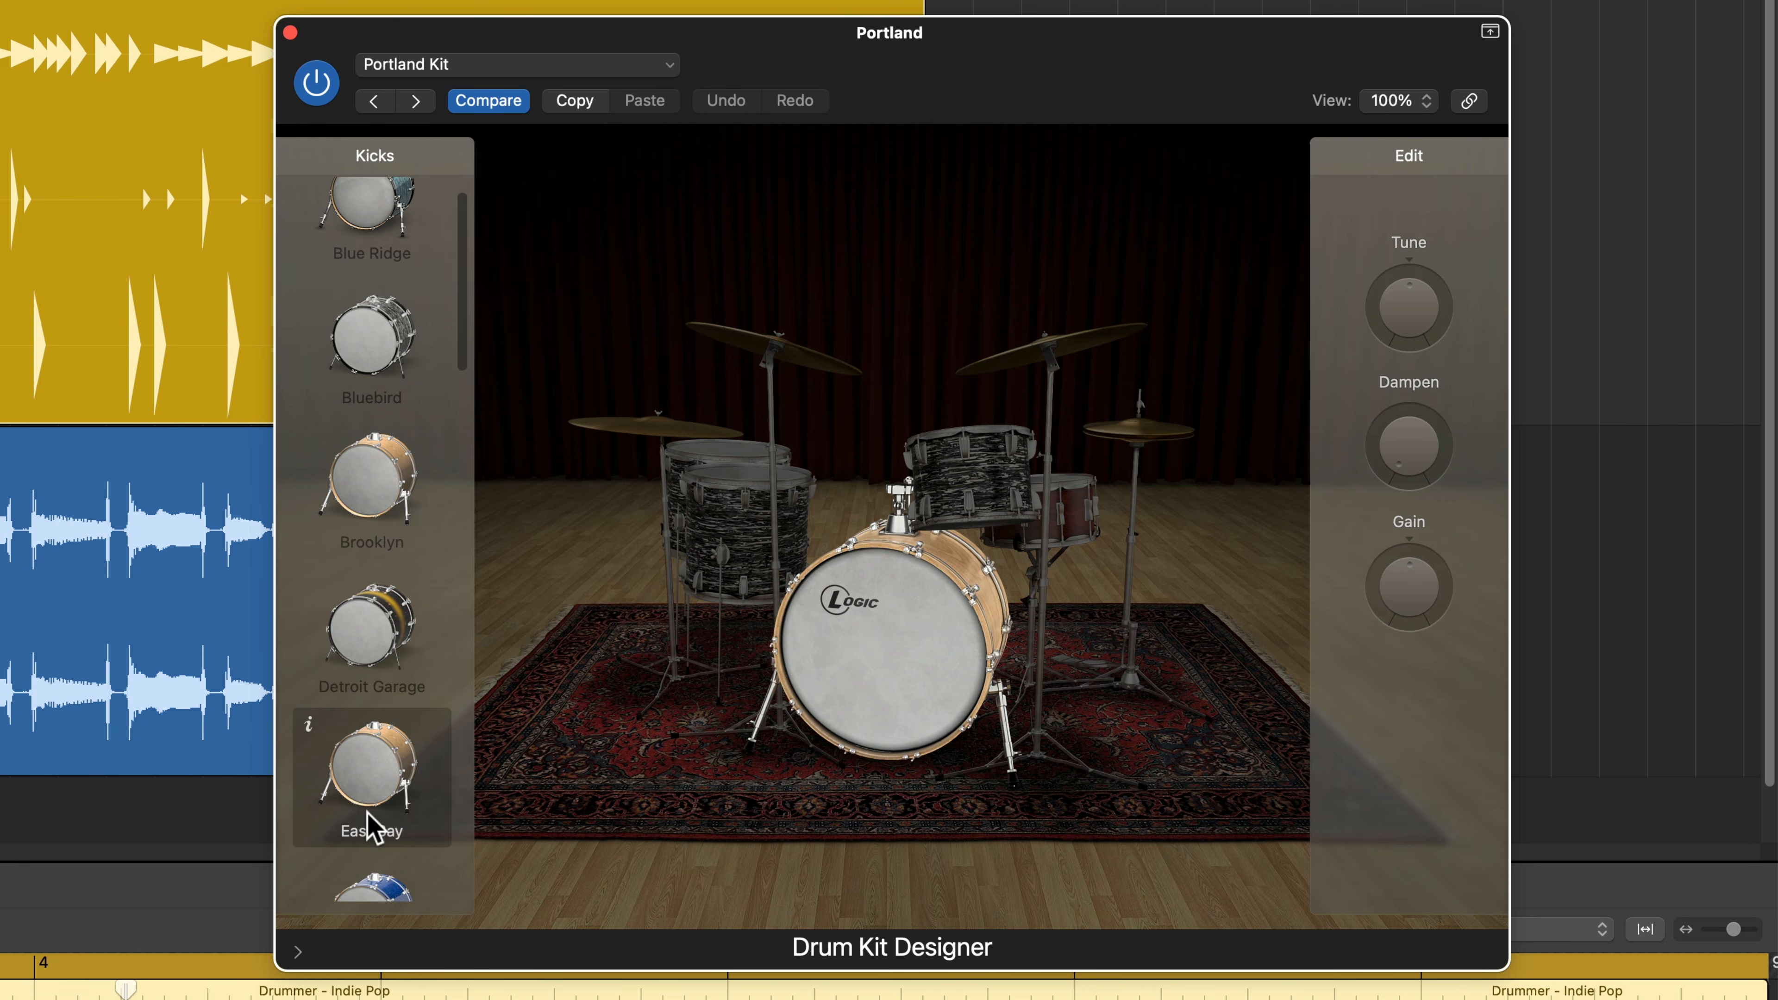
left_click(1246, 731)
- Replace the kit's snare with East Bay after trying Blue Ridge, Bluebird, Brooklyn and Detroit Garage
left_click(1081, 510)
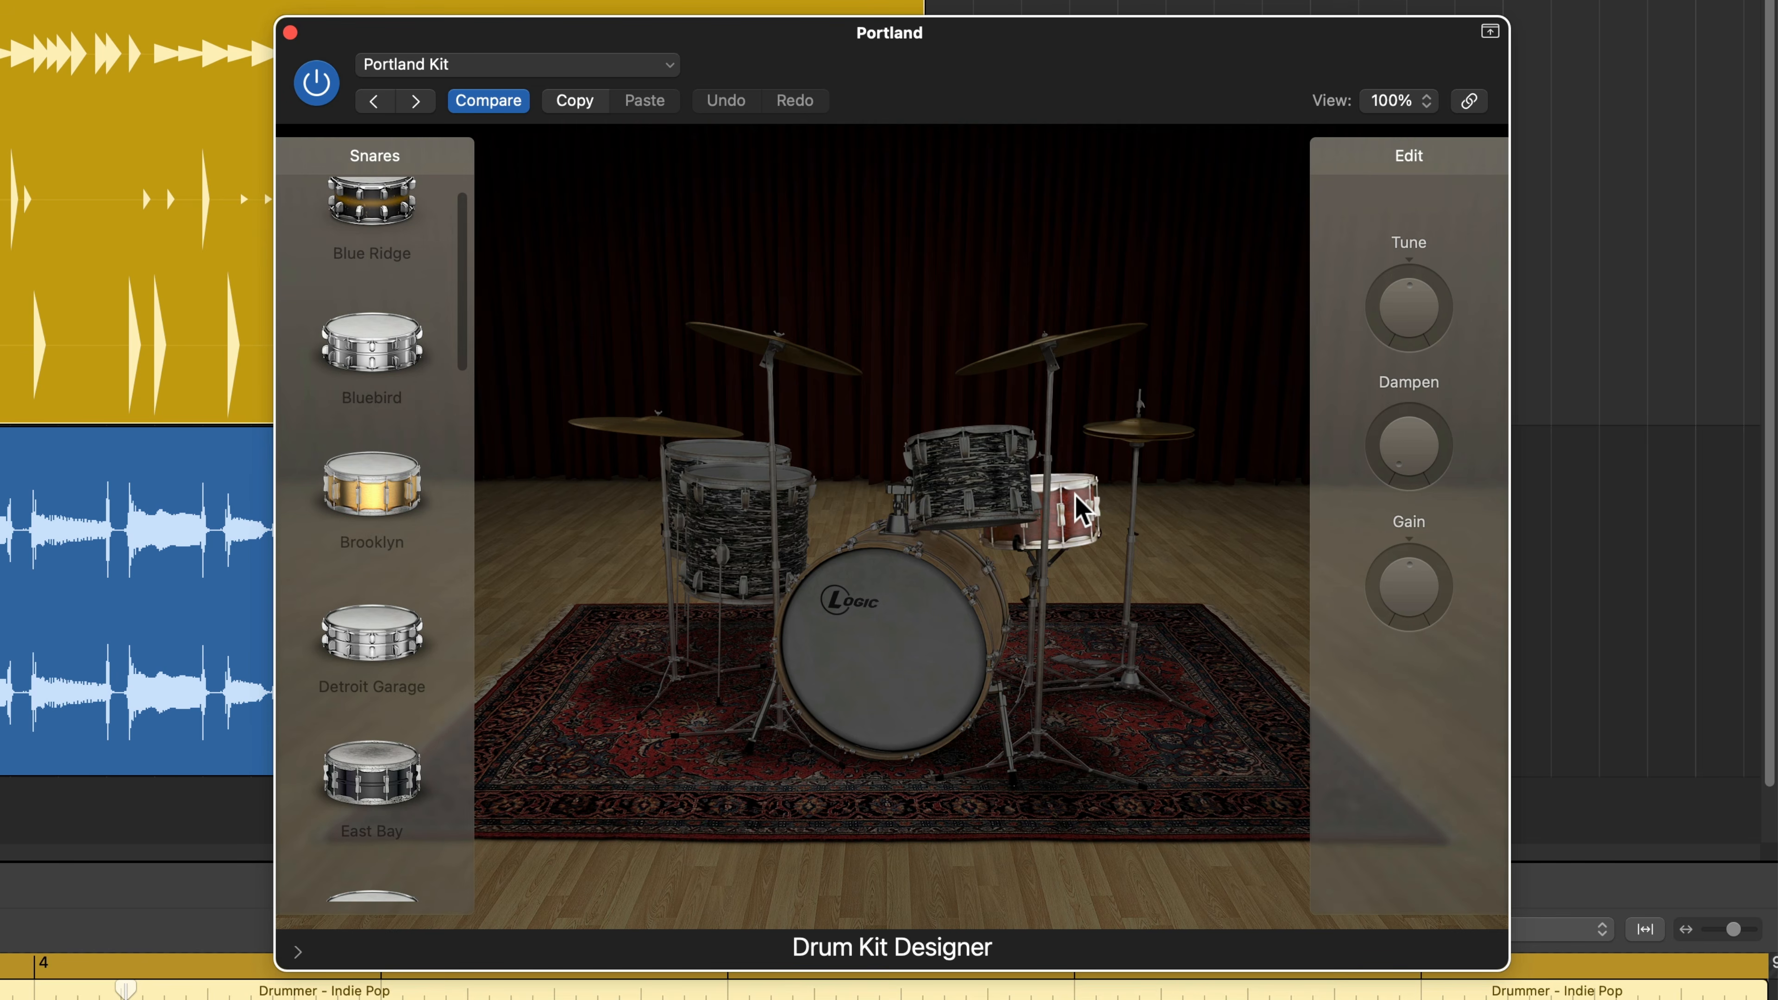
scroll(409, 278, "up", 2)
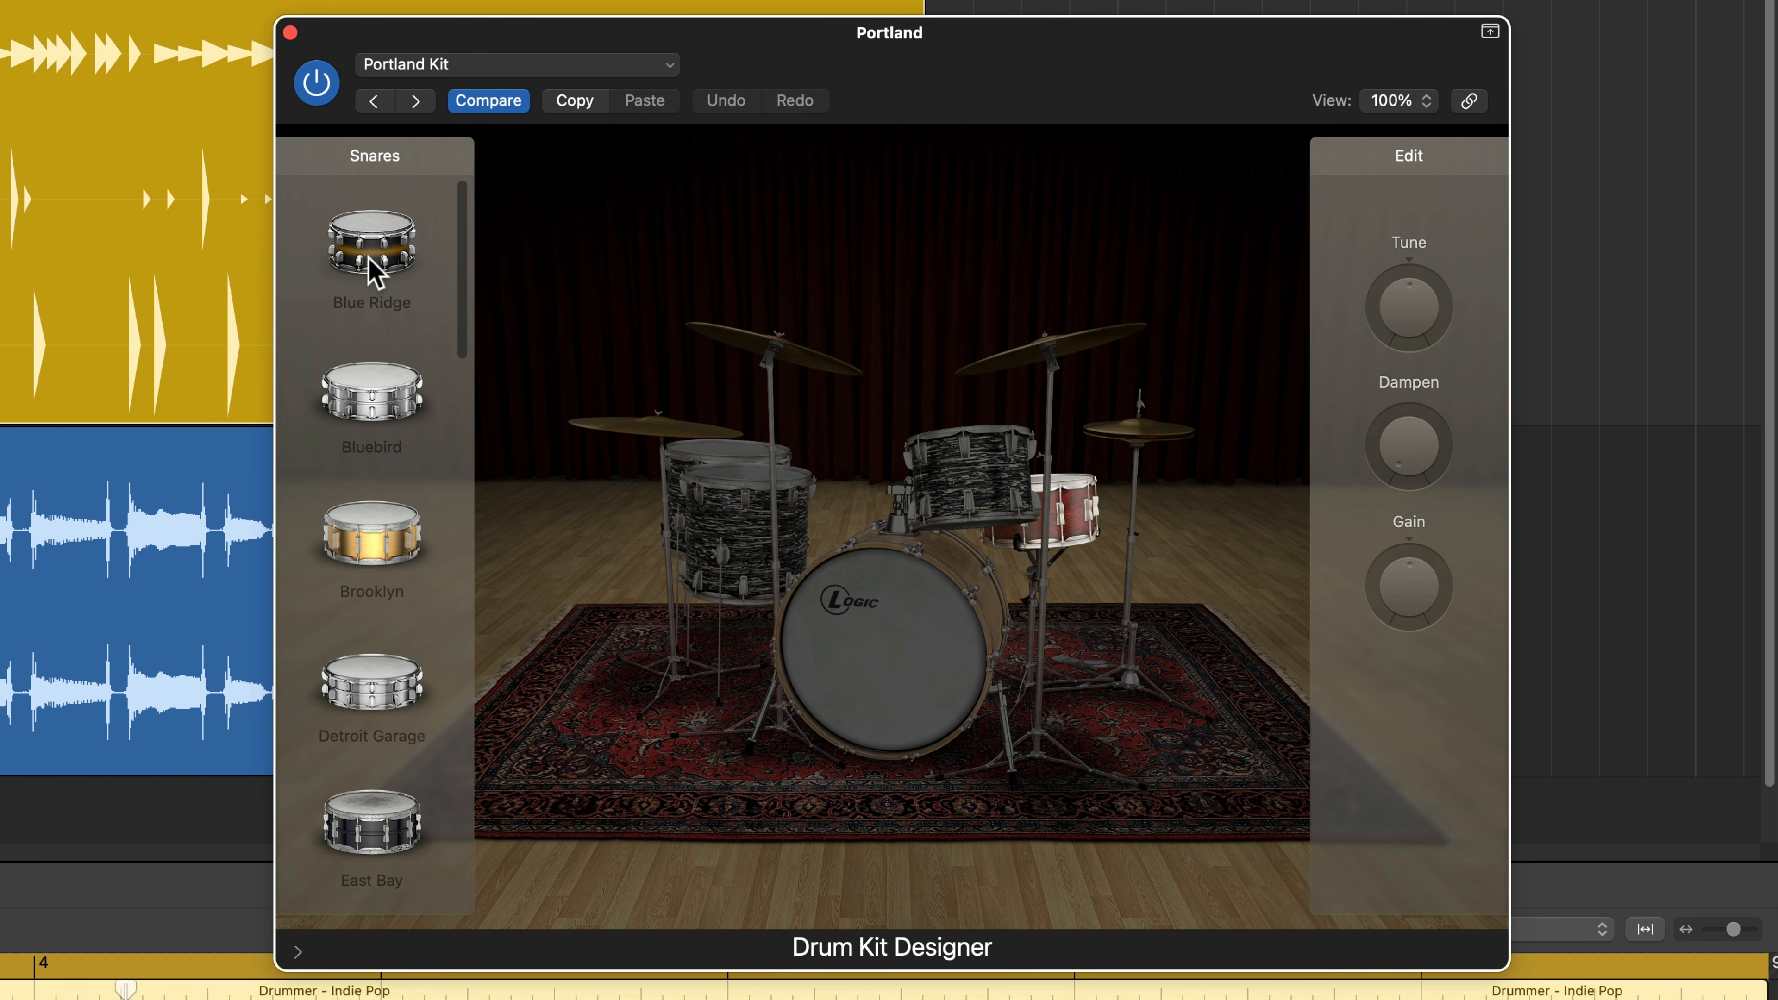
left_click(370, 267)
left_click(361, 413)
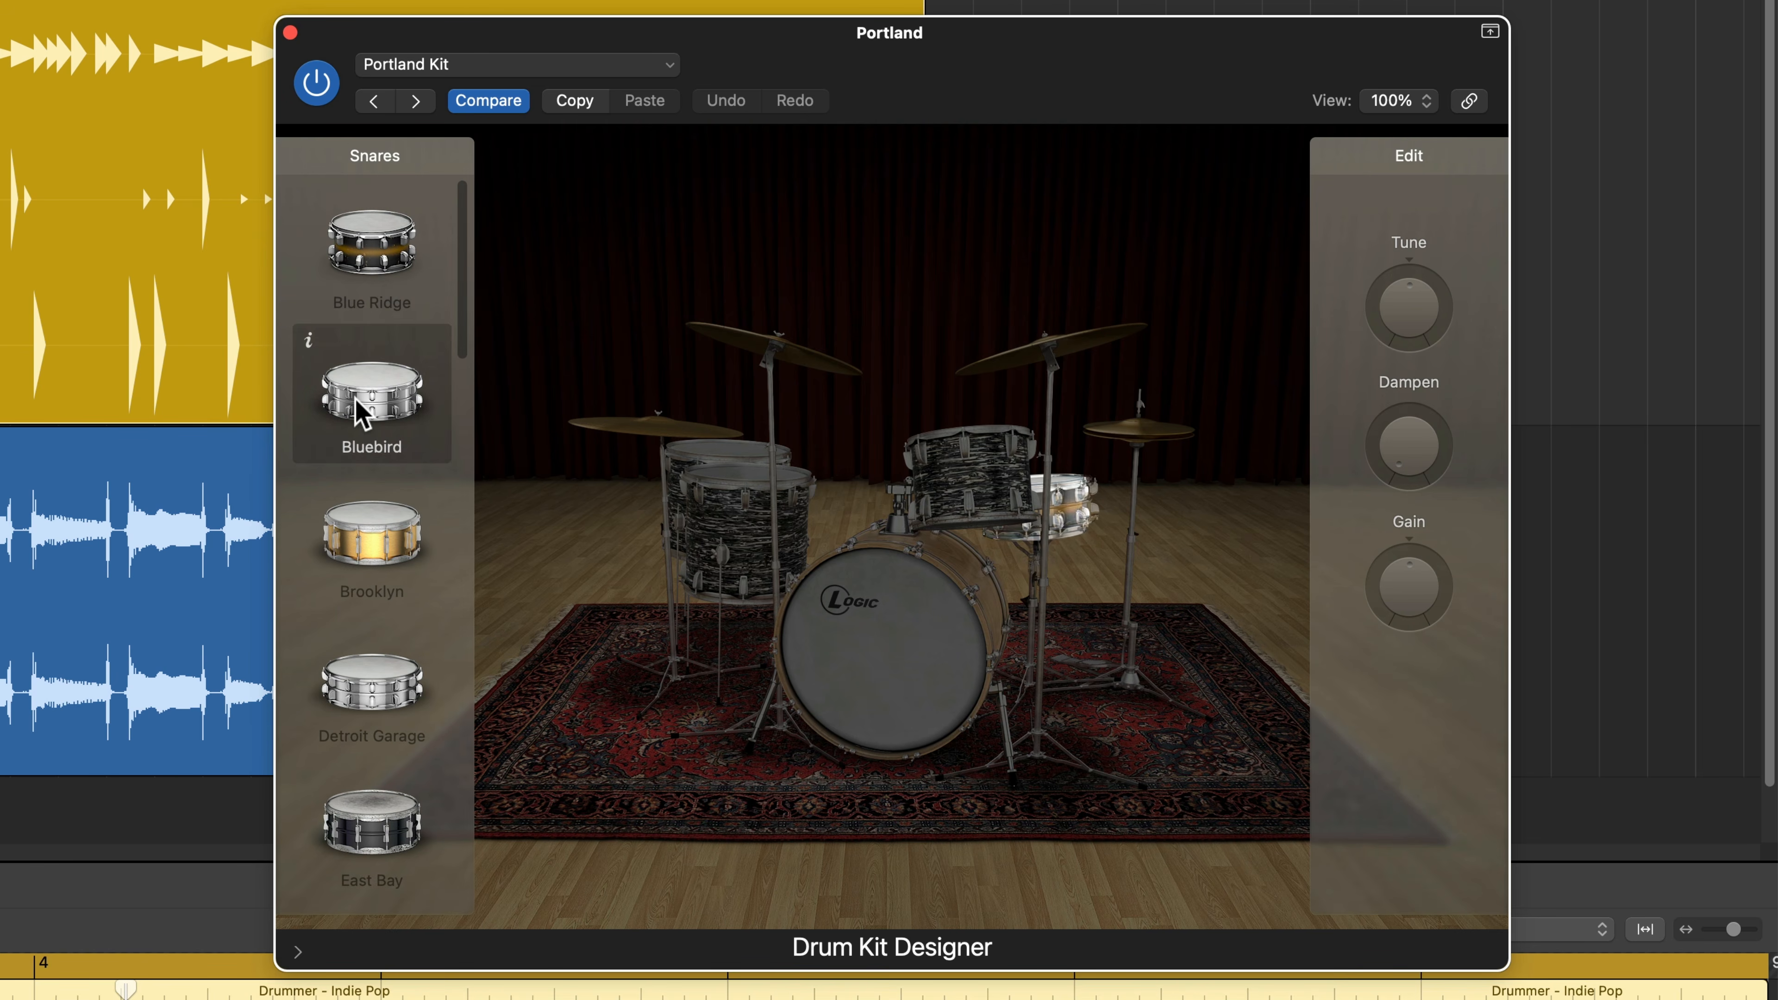
left_click(371, 535)
left_click(375, 676)
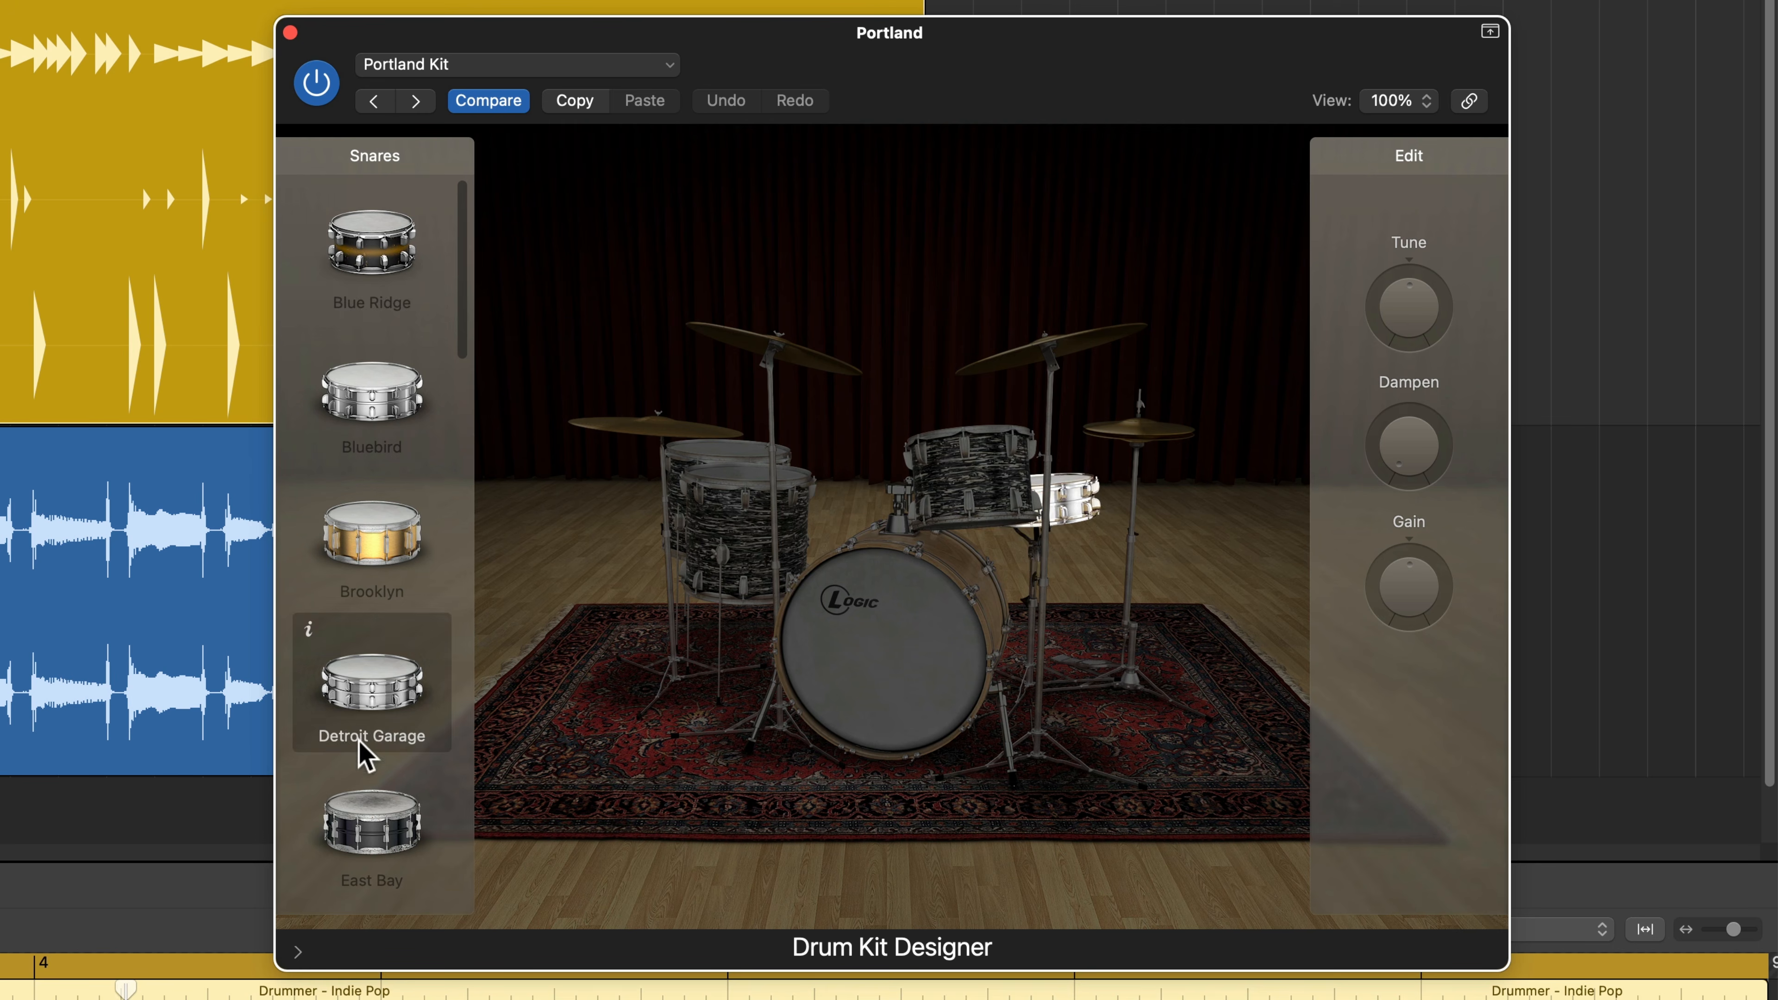
left_click(353, 812)
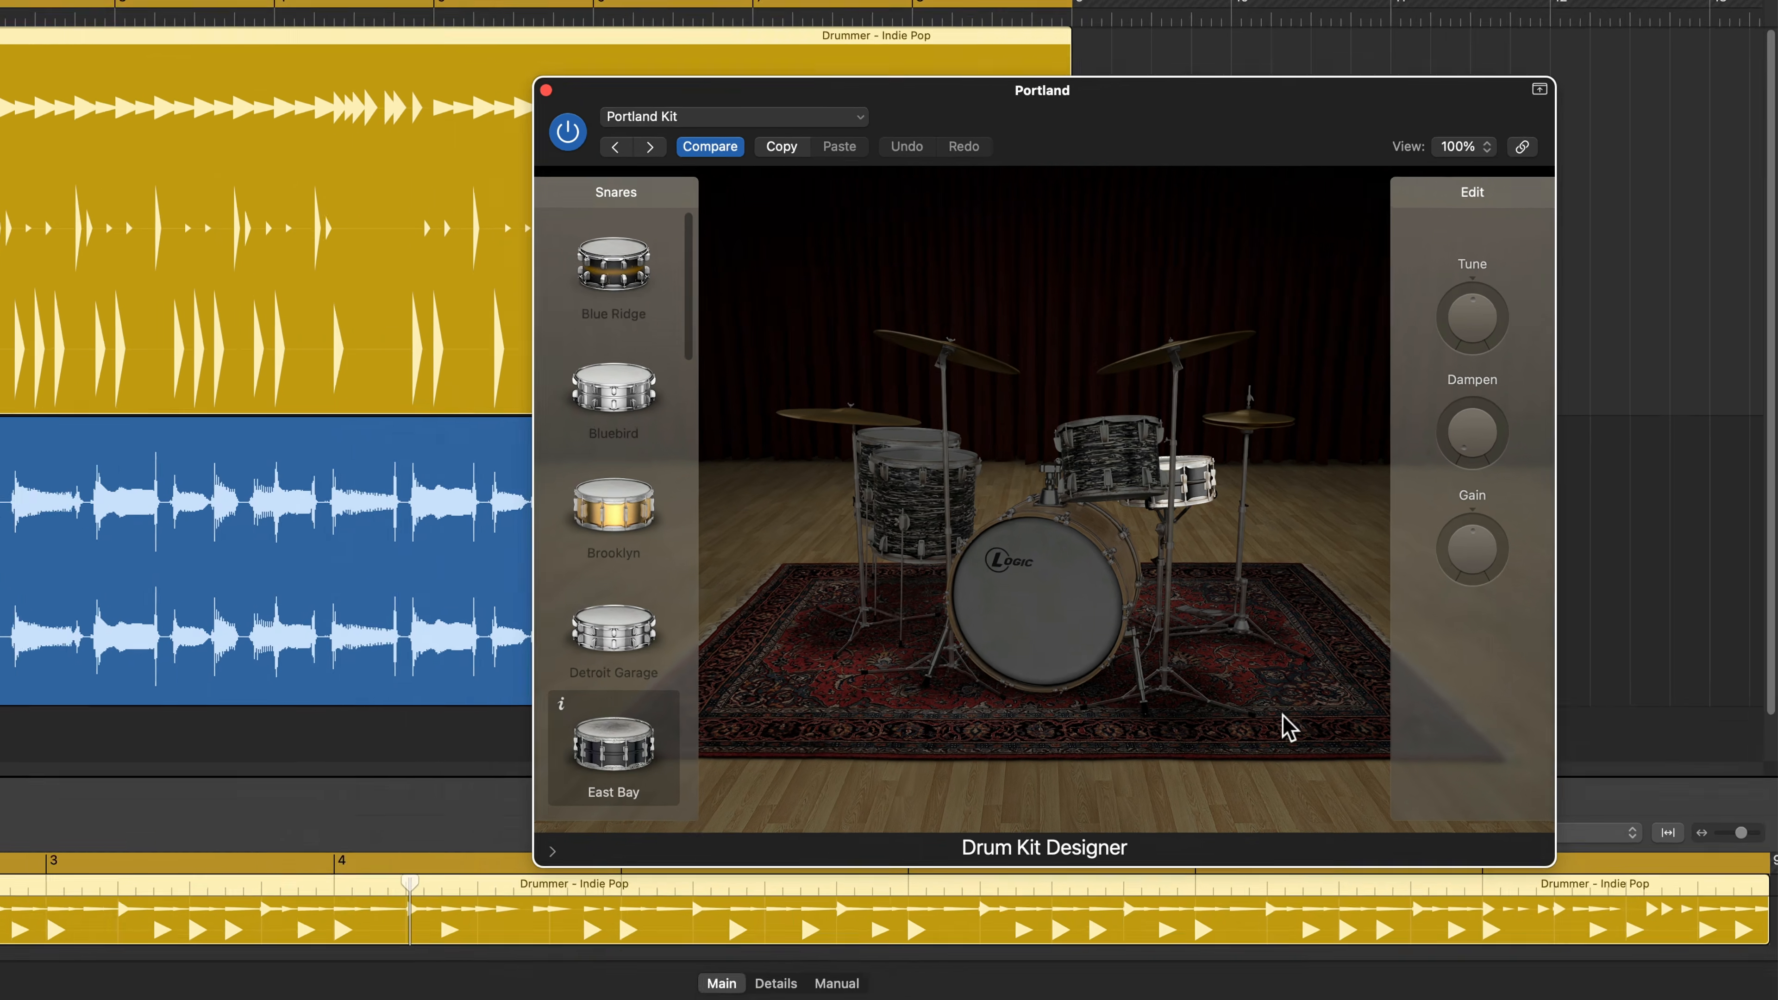
- Return to the full kit view and play back the track to hear the swapped kick and snare
left_click(1288, 729)
key("space")
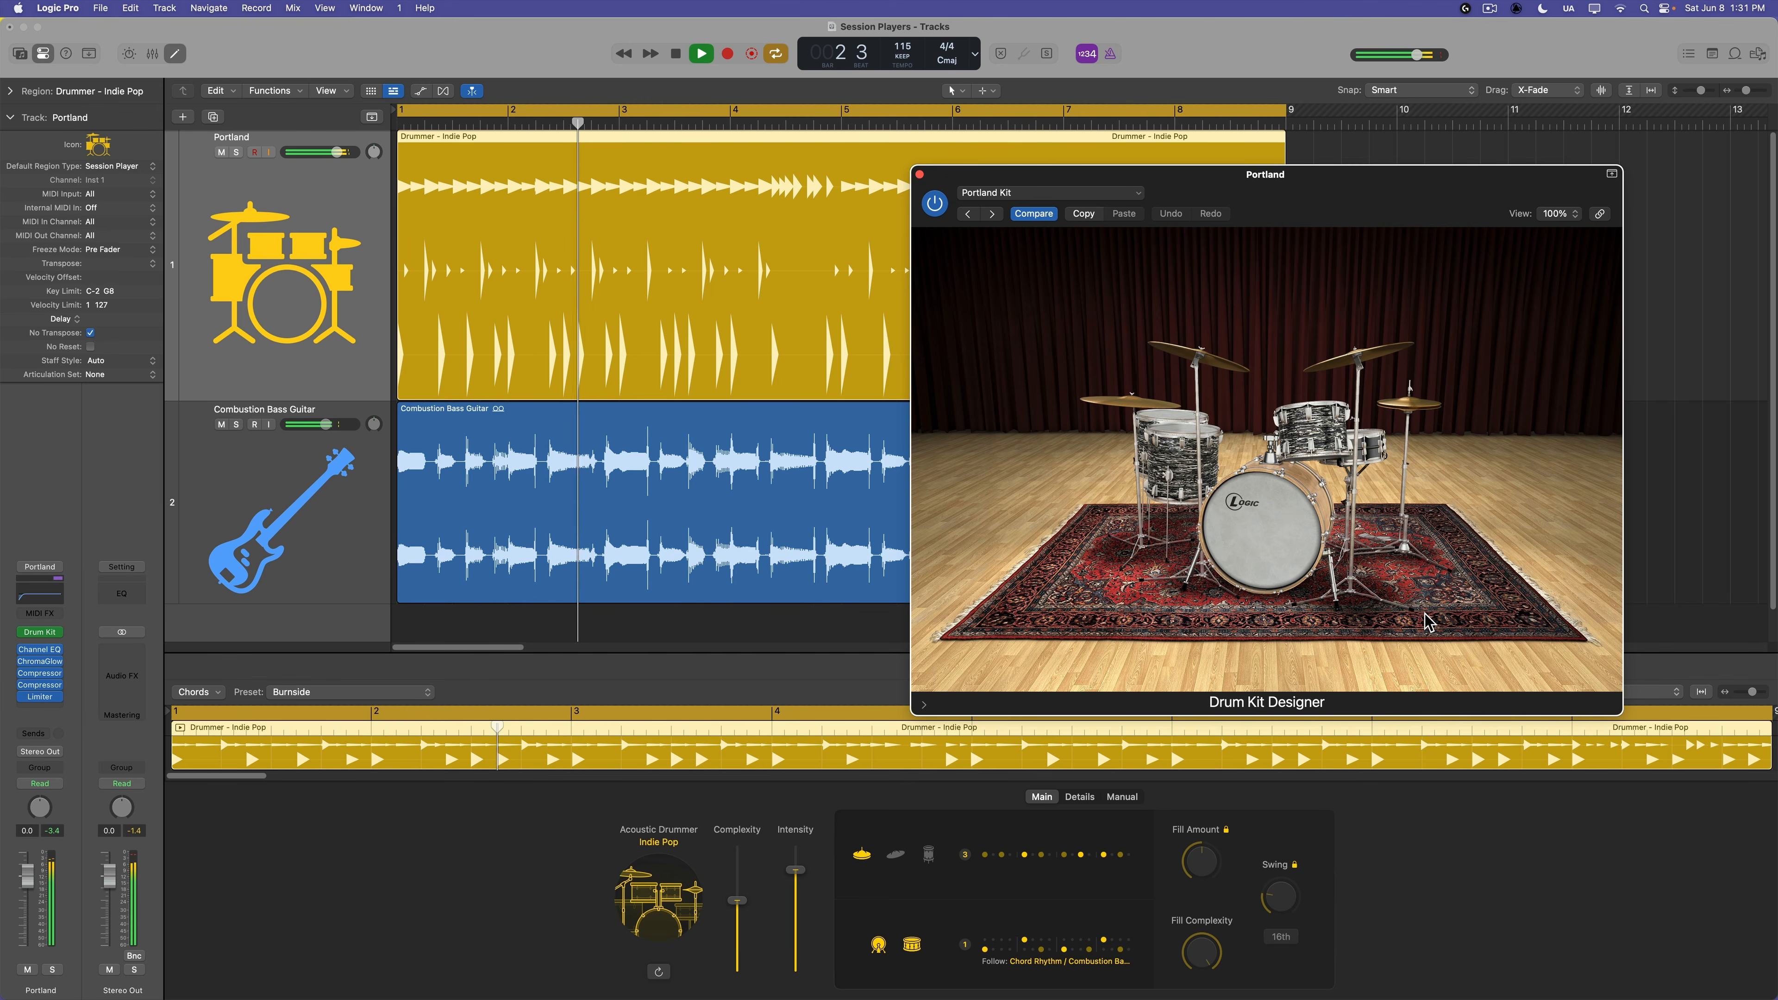
key("space")
- Replace the kit's toms with the Roots set after trying Detroit Garage, and return to the full kit view
left_click(1376, 451)
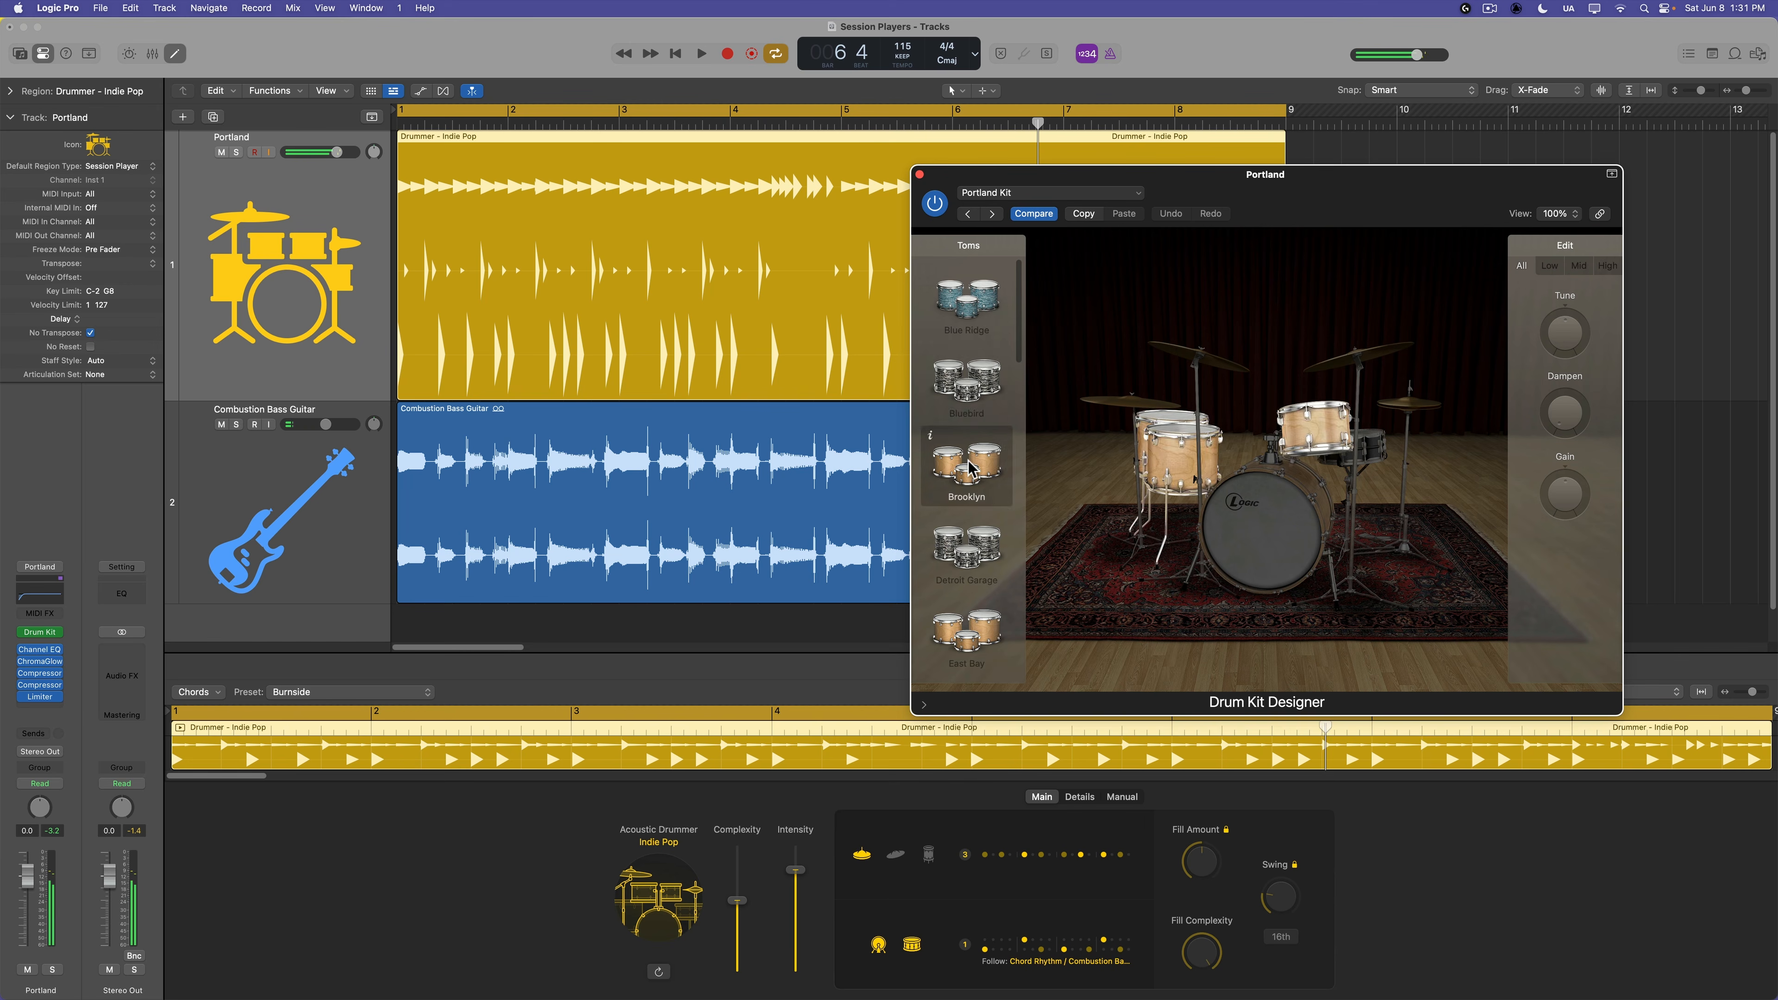
left_click(975, 542)
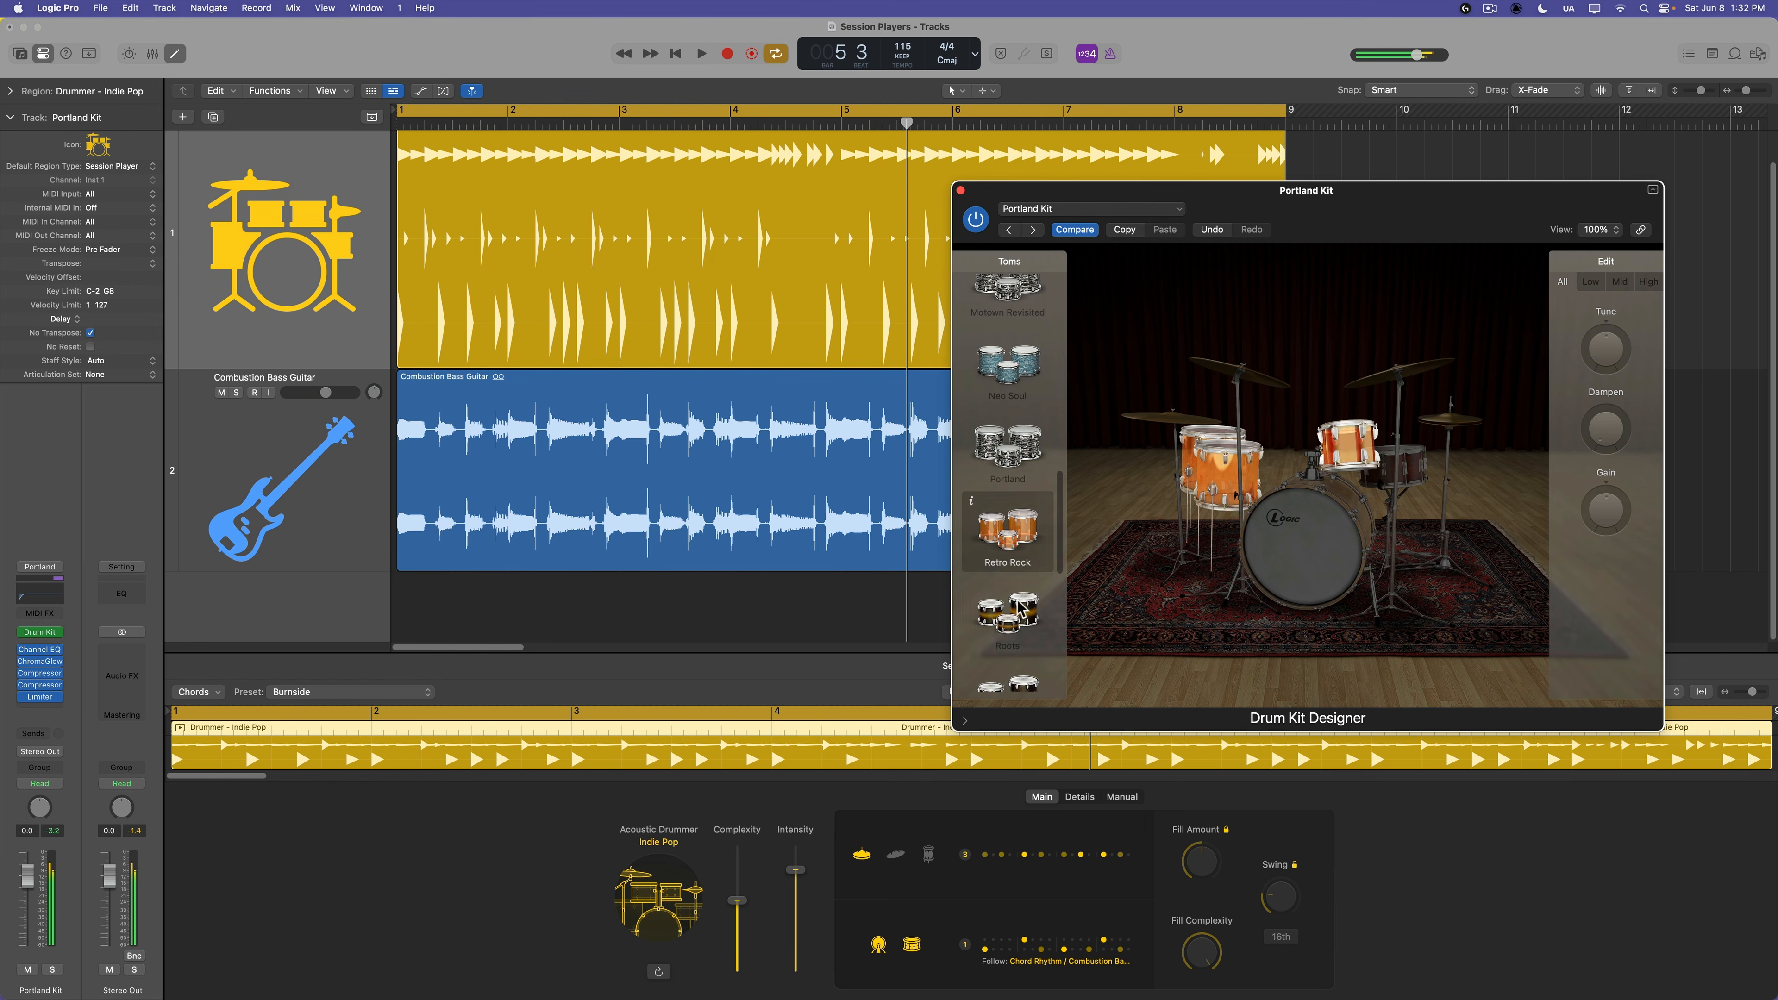
left_click(1010, 611)
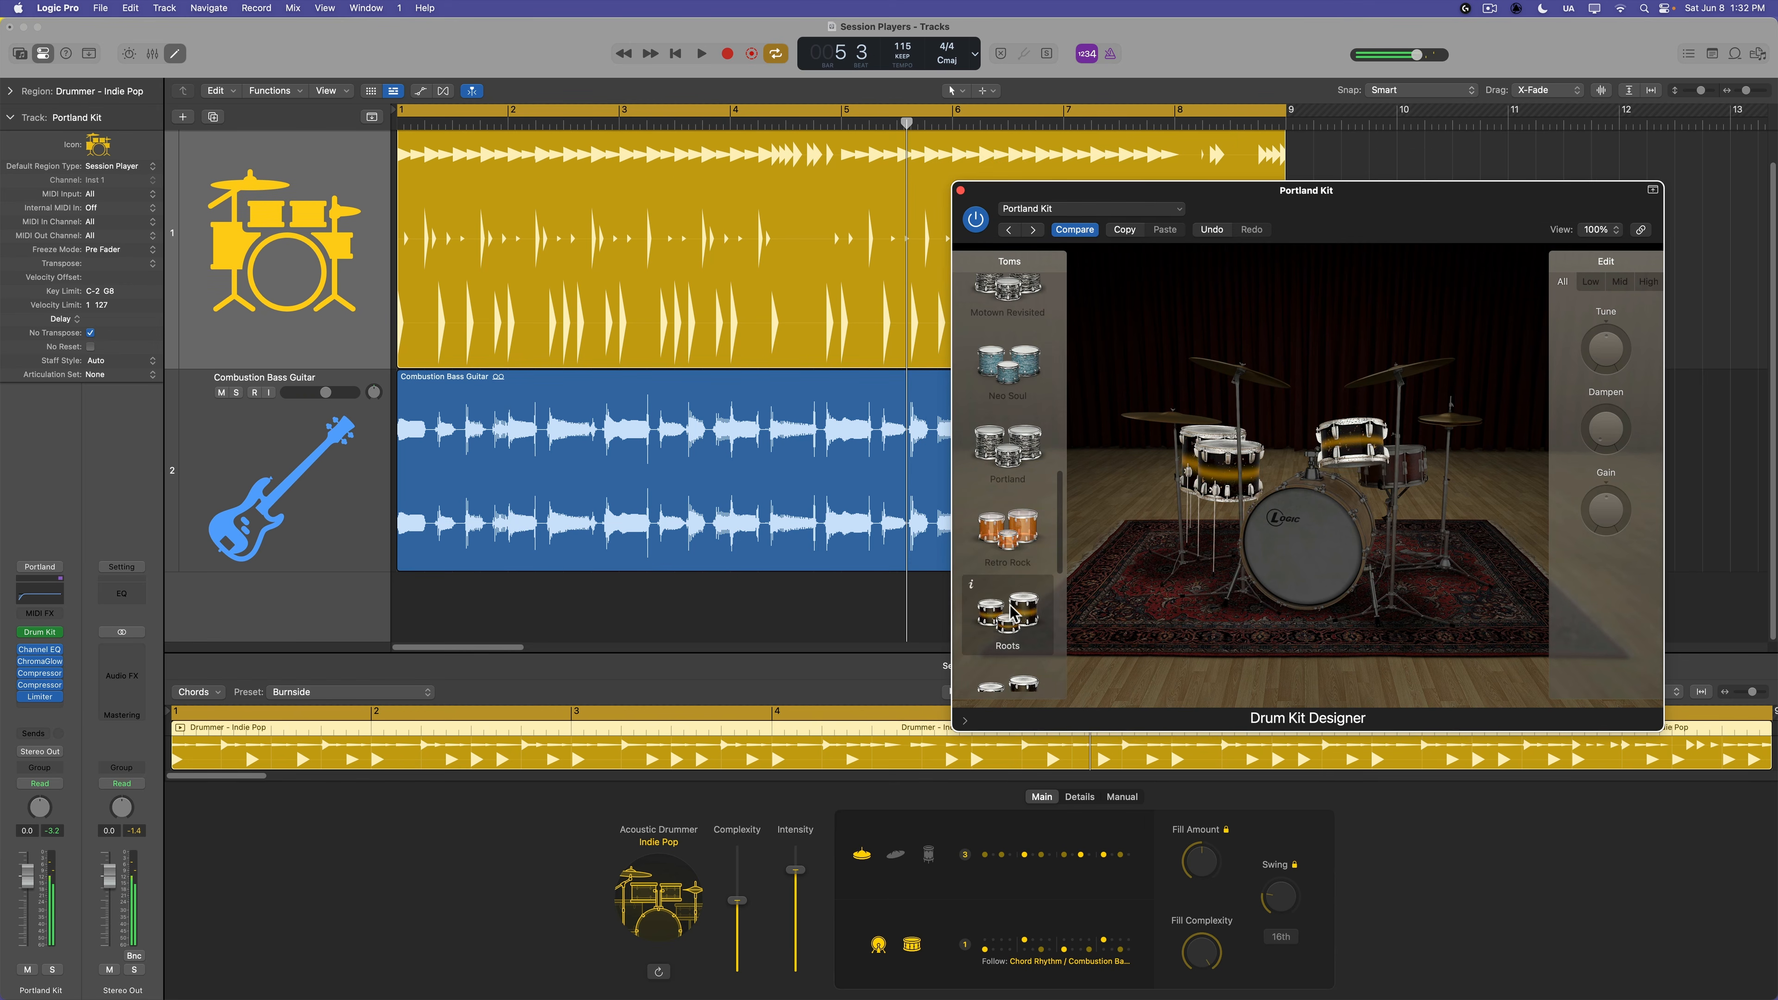
scroll(1008, 611, "down", 3)
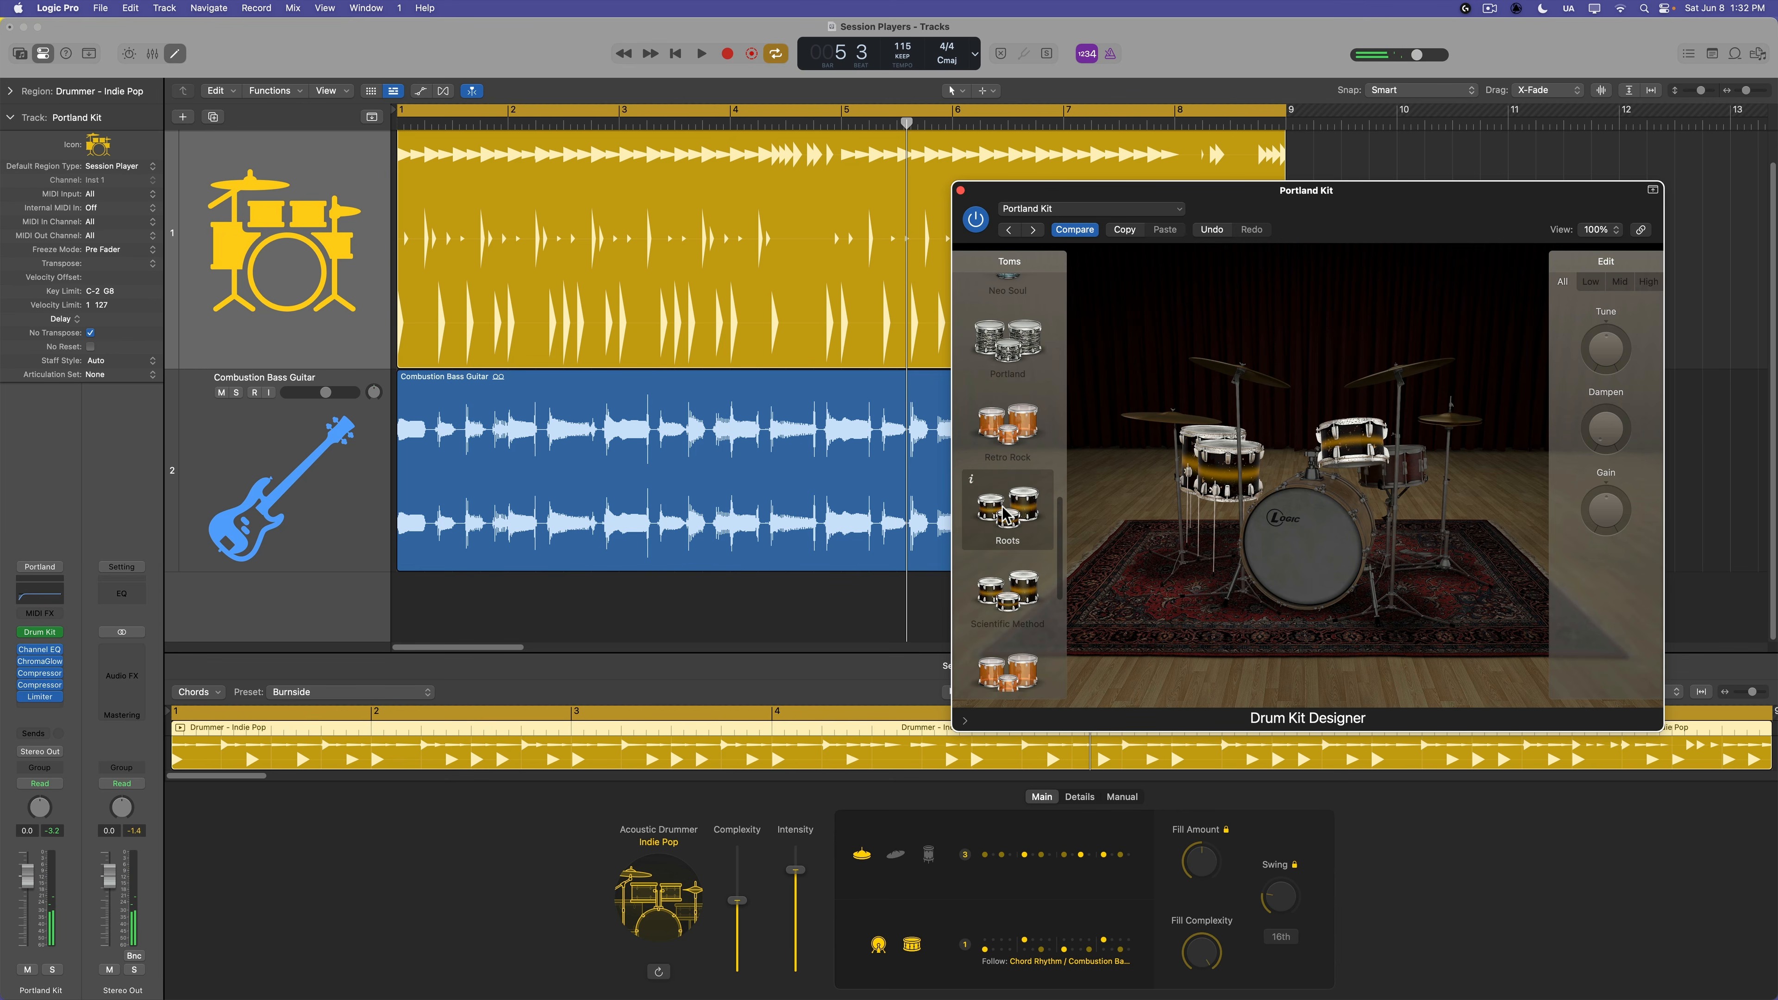
left_click(1096, 611)
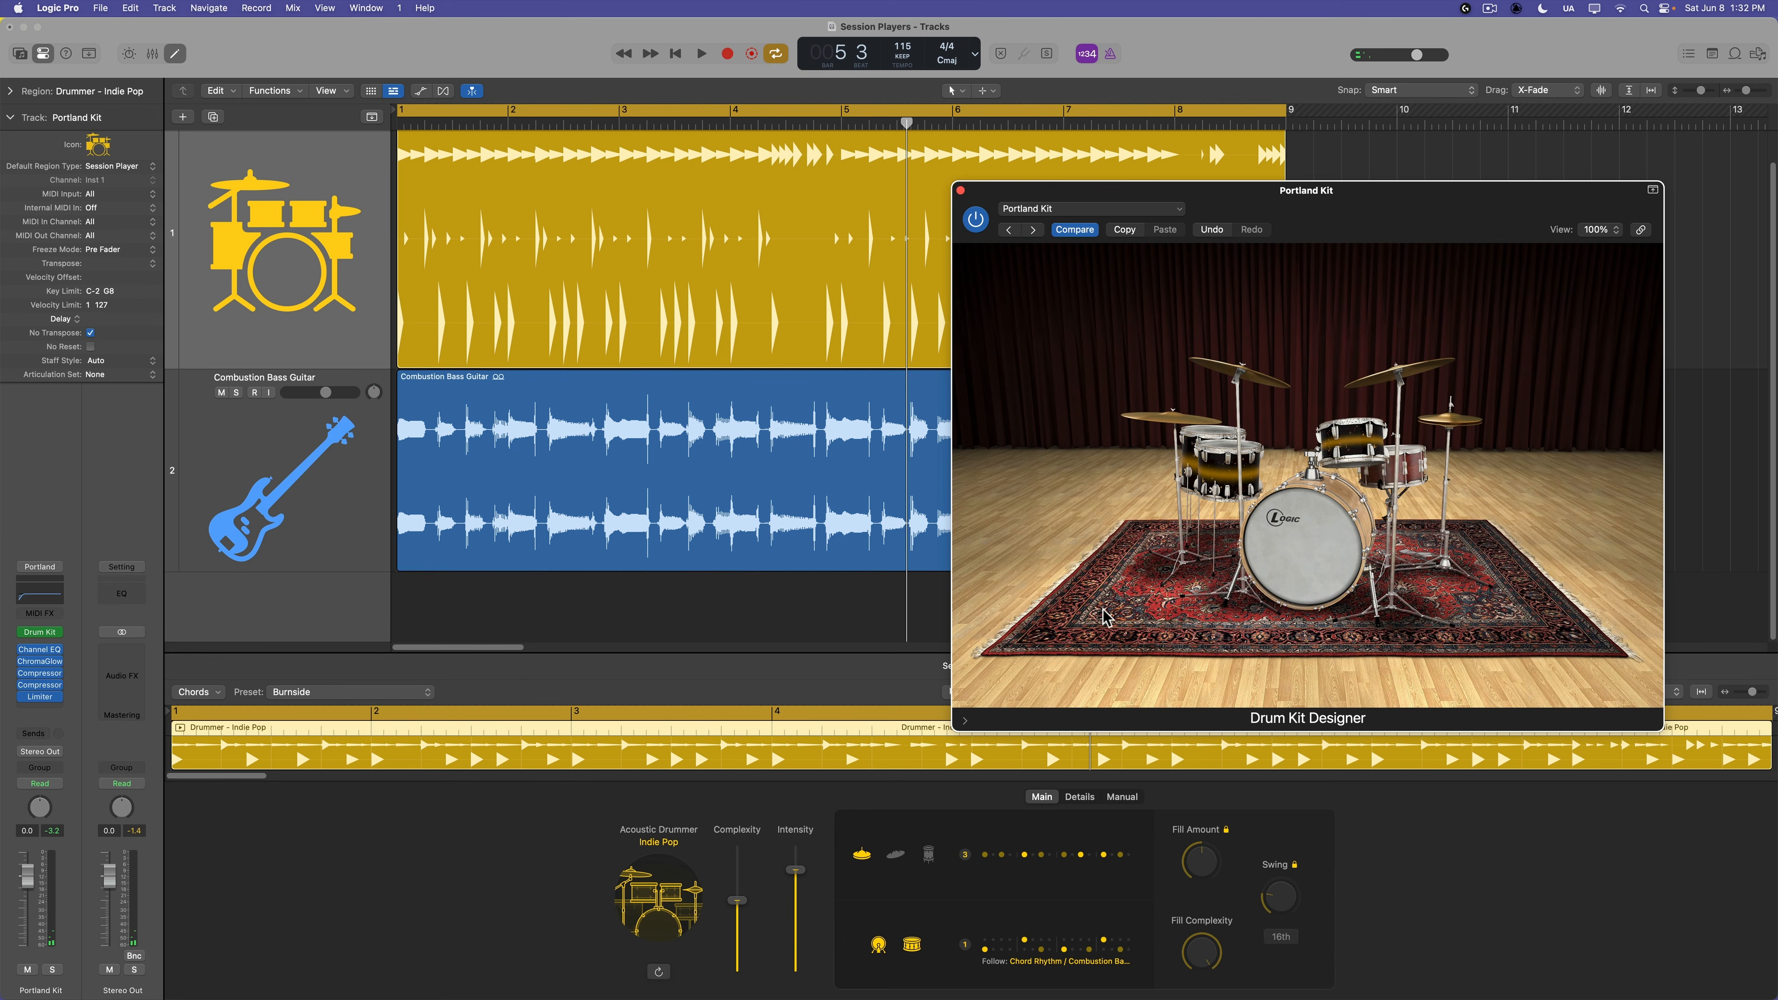
- Start playback and shorten the cycle range to run from bar 3 to bar 5
key("space")
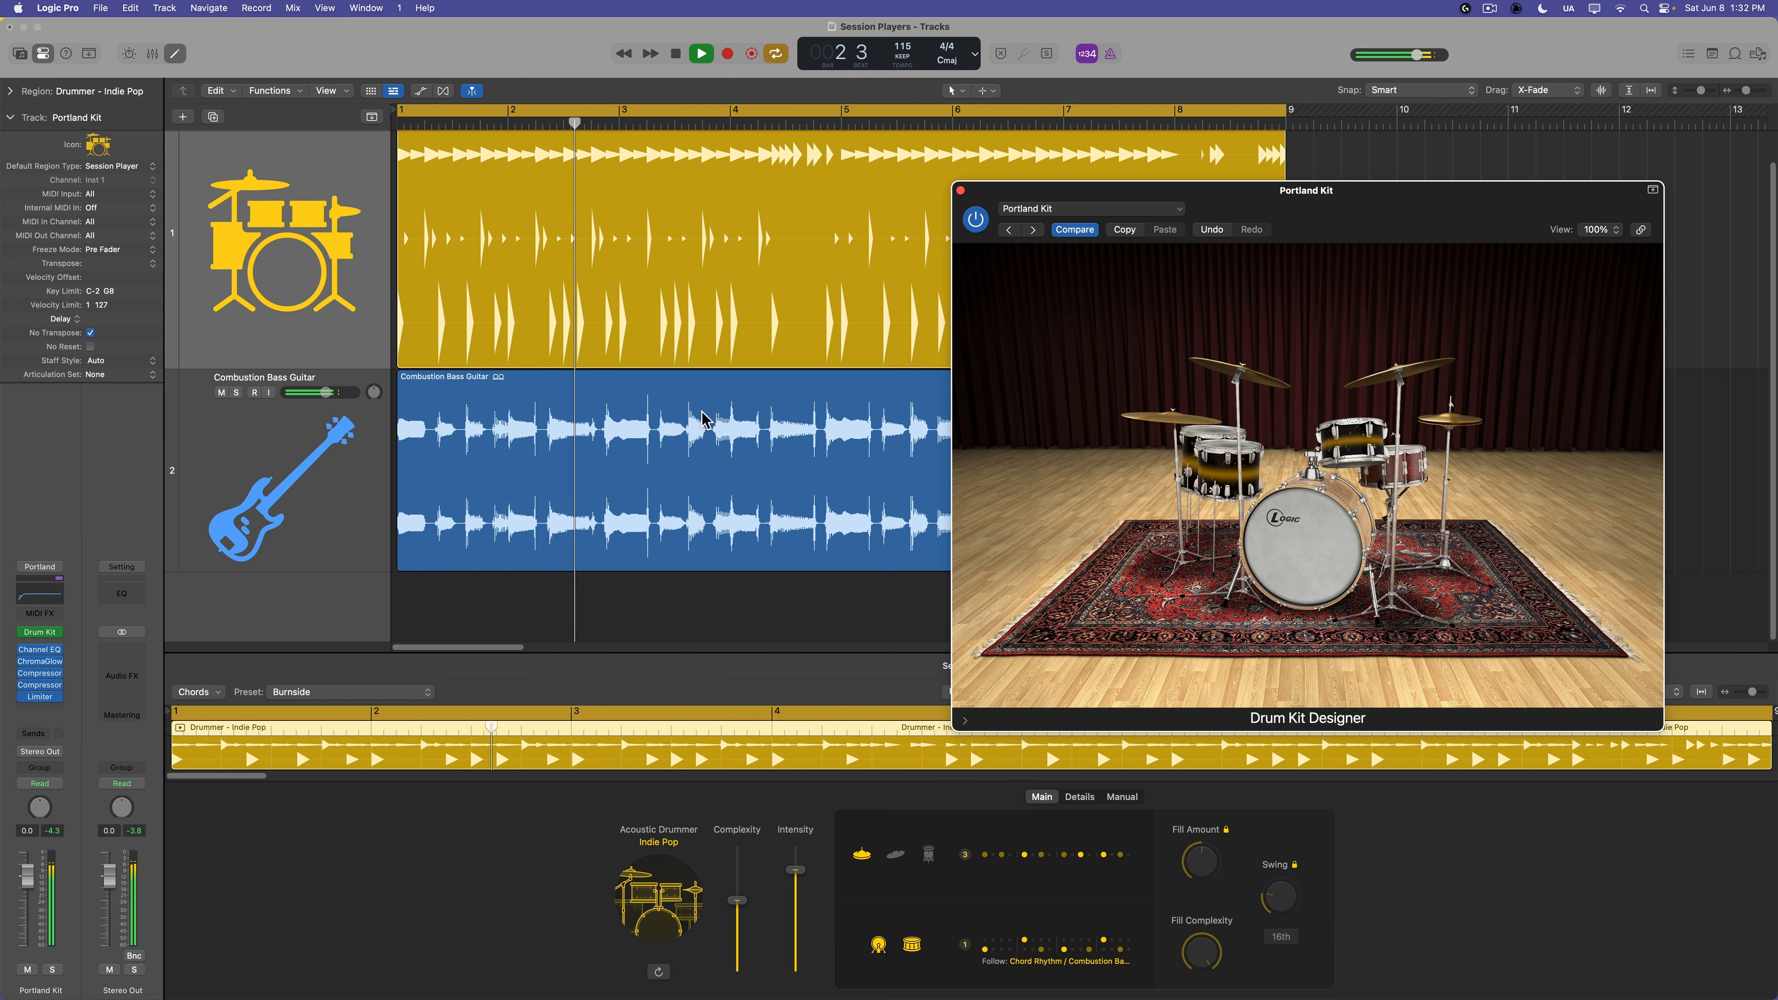
left_click_drag(399, 110, 621, 146)
left_click_drag(1288, 112, 841, 160)
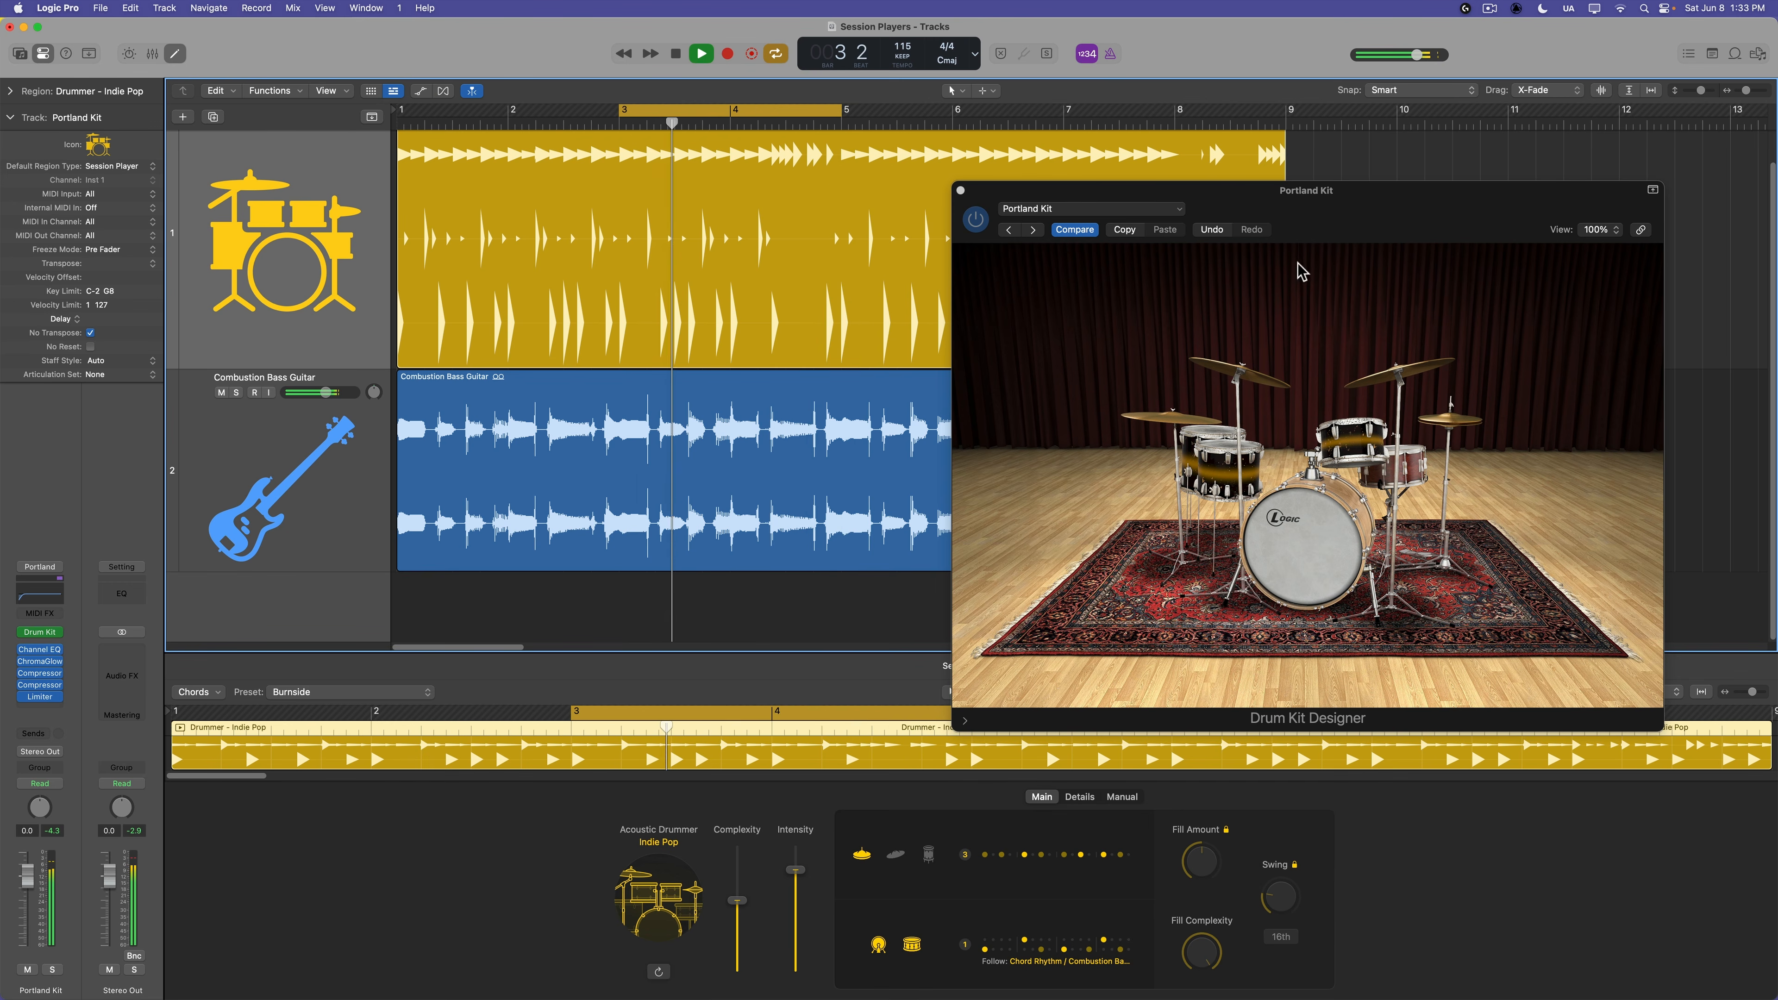
- Open the kick drum's edit settings, raise its dampening to about half, and set its gain to +3 dB
left_click(1338, 218)
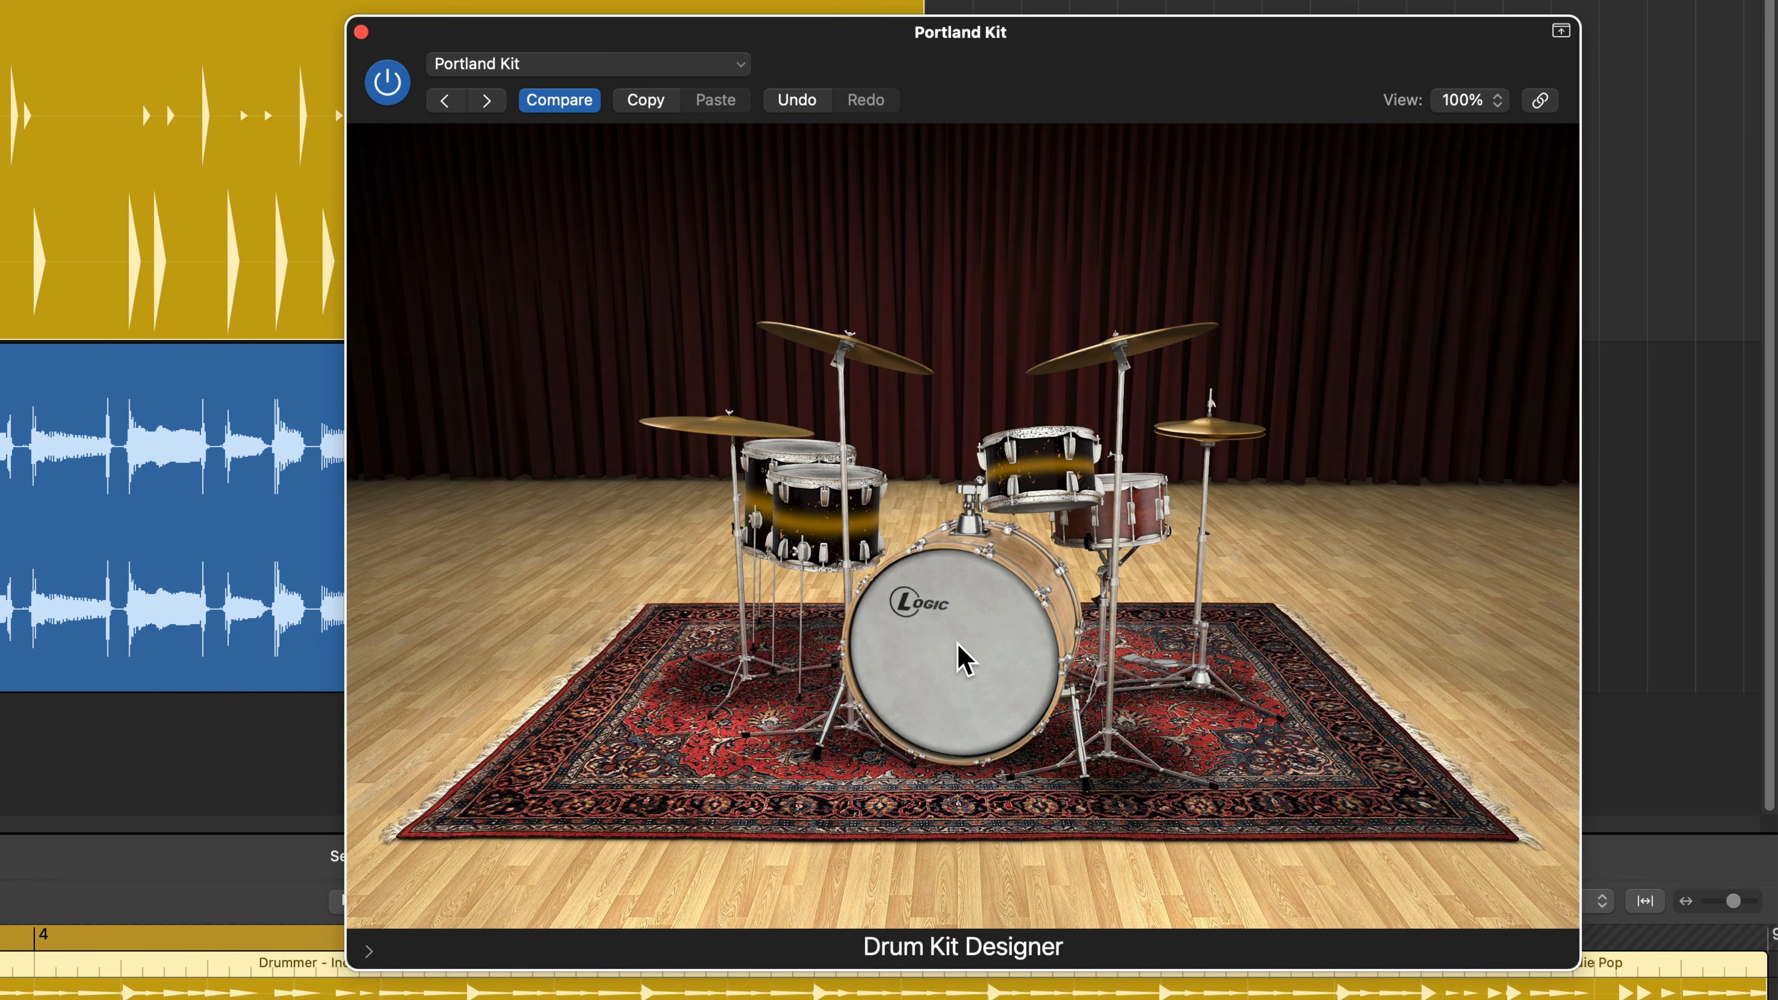
left_click(964, 658)
mouse_move(1515, 340)
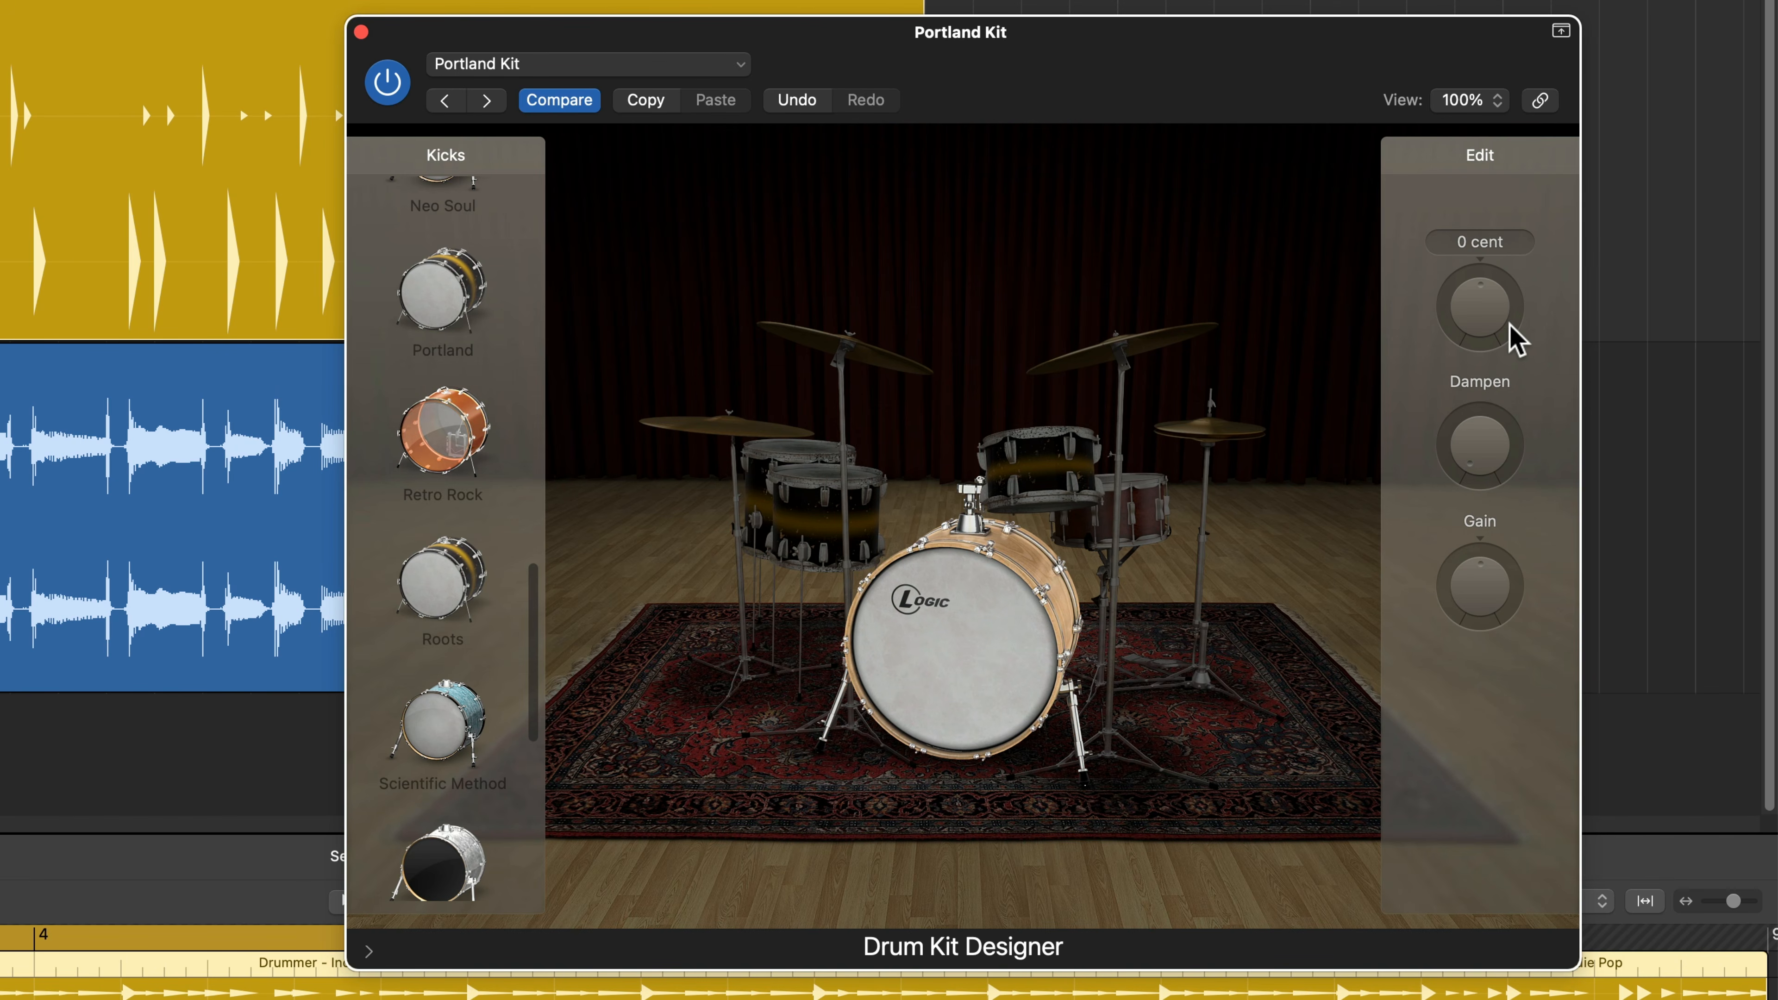
mouse_move(1498, 449)
mouse_move(1489, 579)
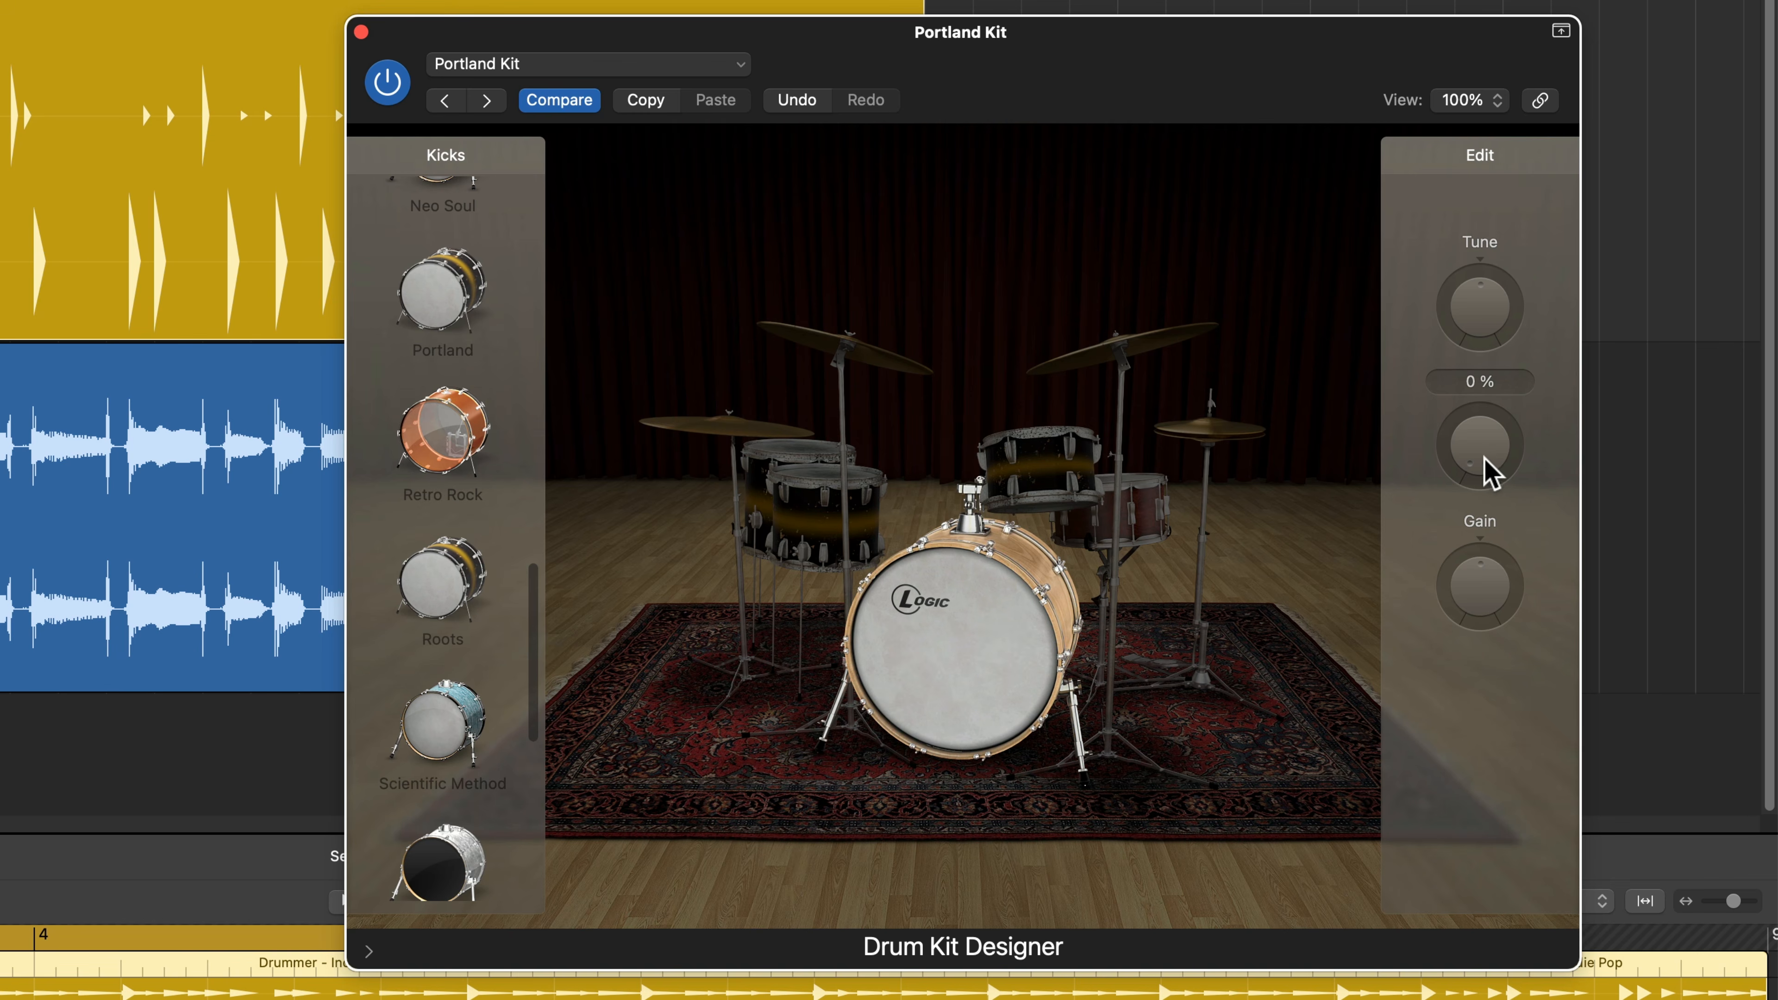
left_click_drag(1490, 472, 1494, 363)
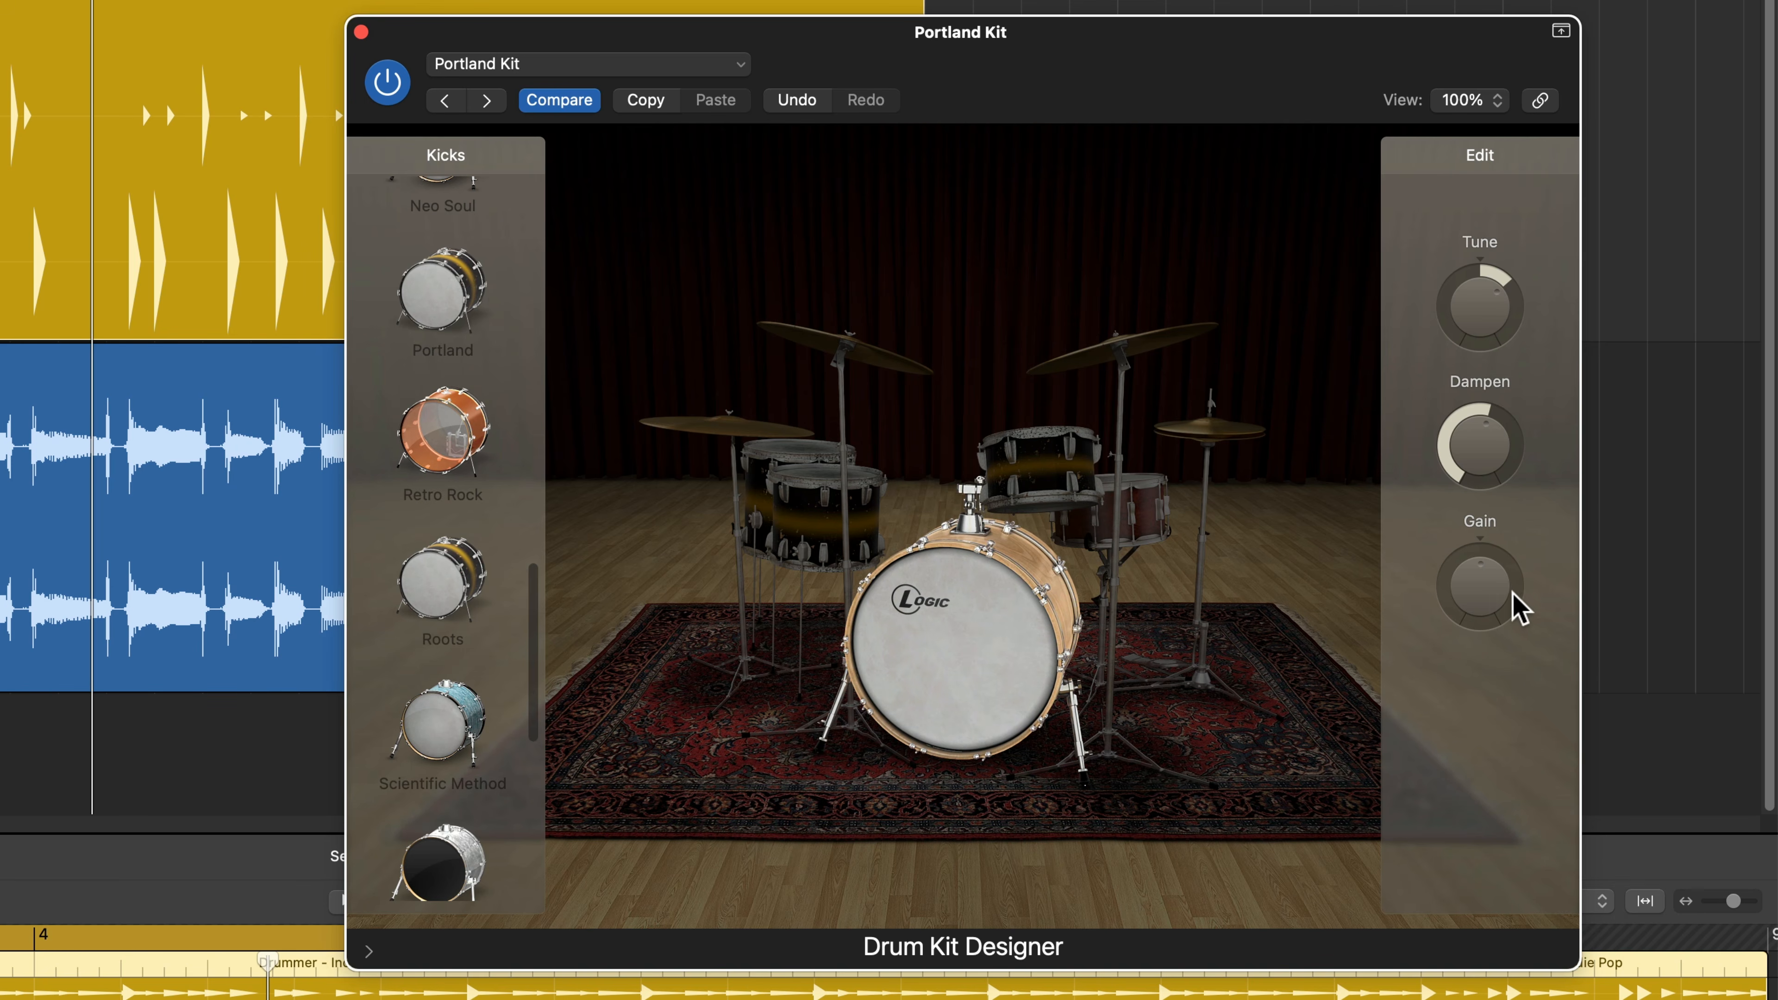
left_click_drag(1511, 590, 1528, 571)
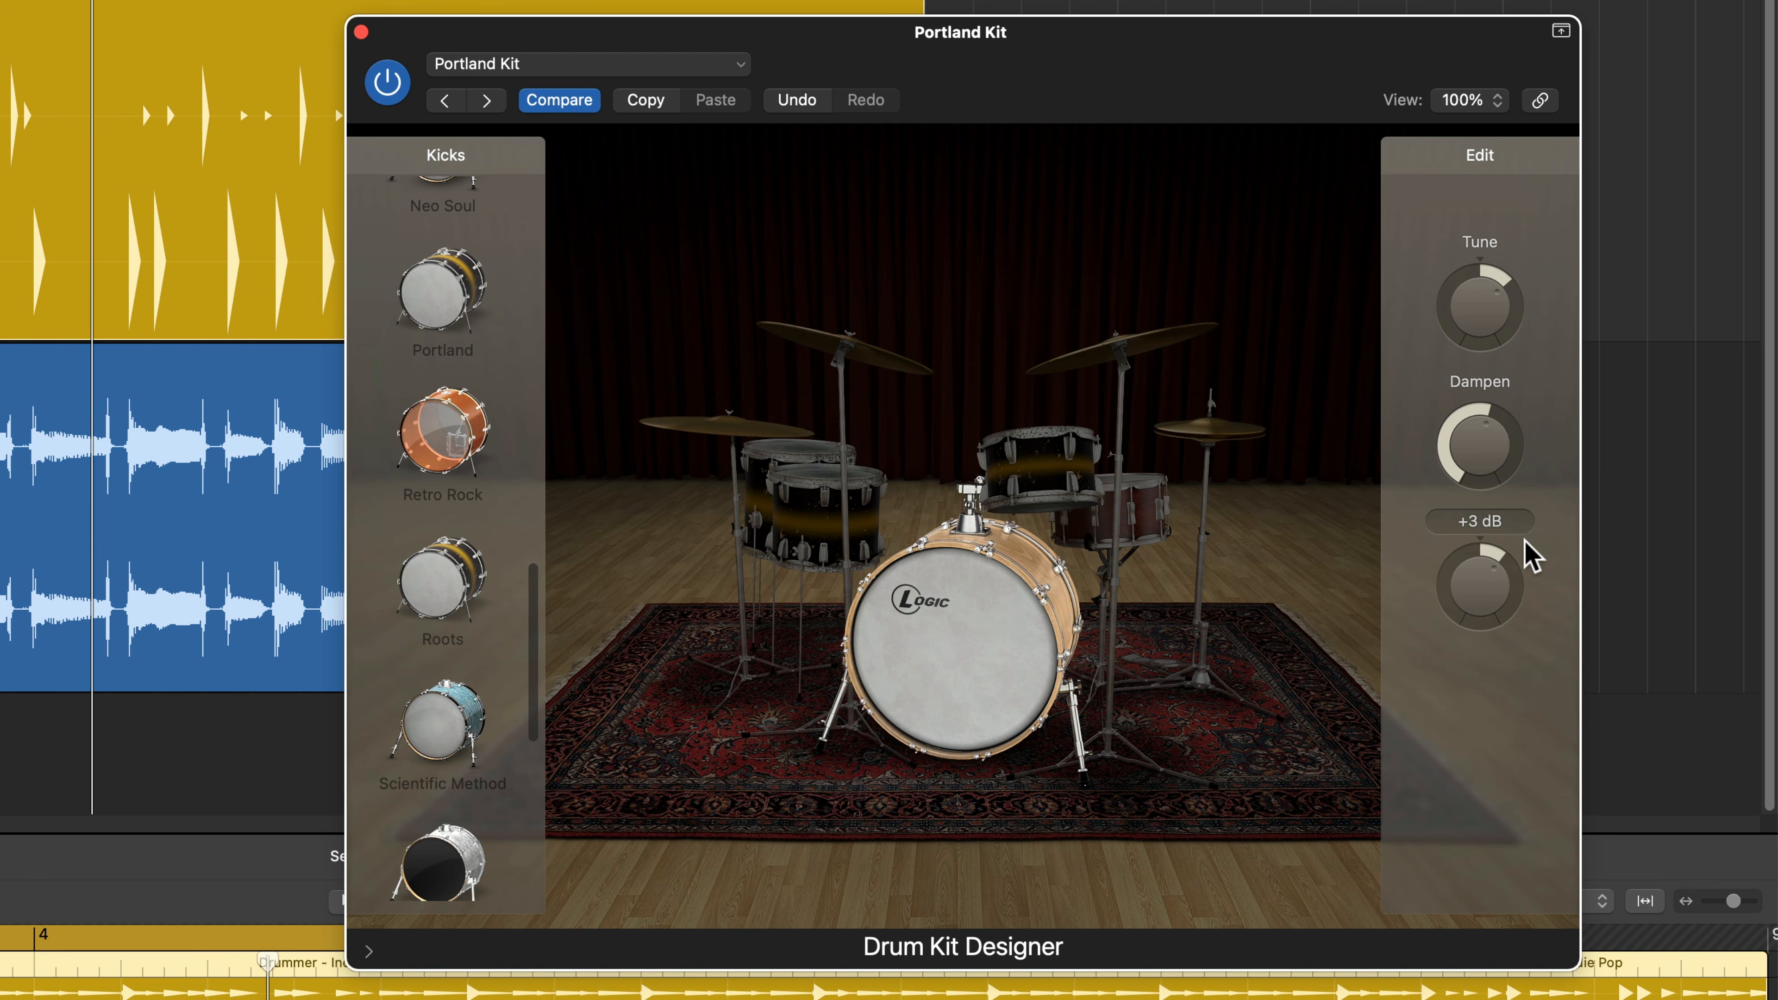
- Fine-tune the kick drum to slightly above its default pitch
left_click_drag(1475, 325, 1531, 298)
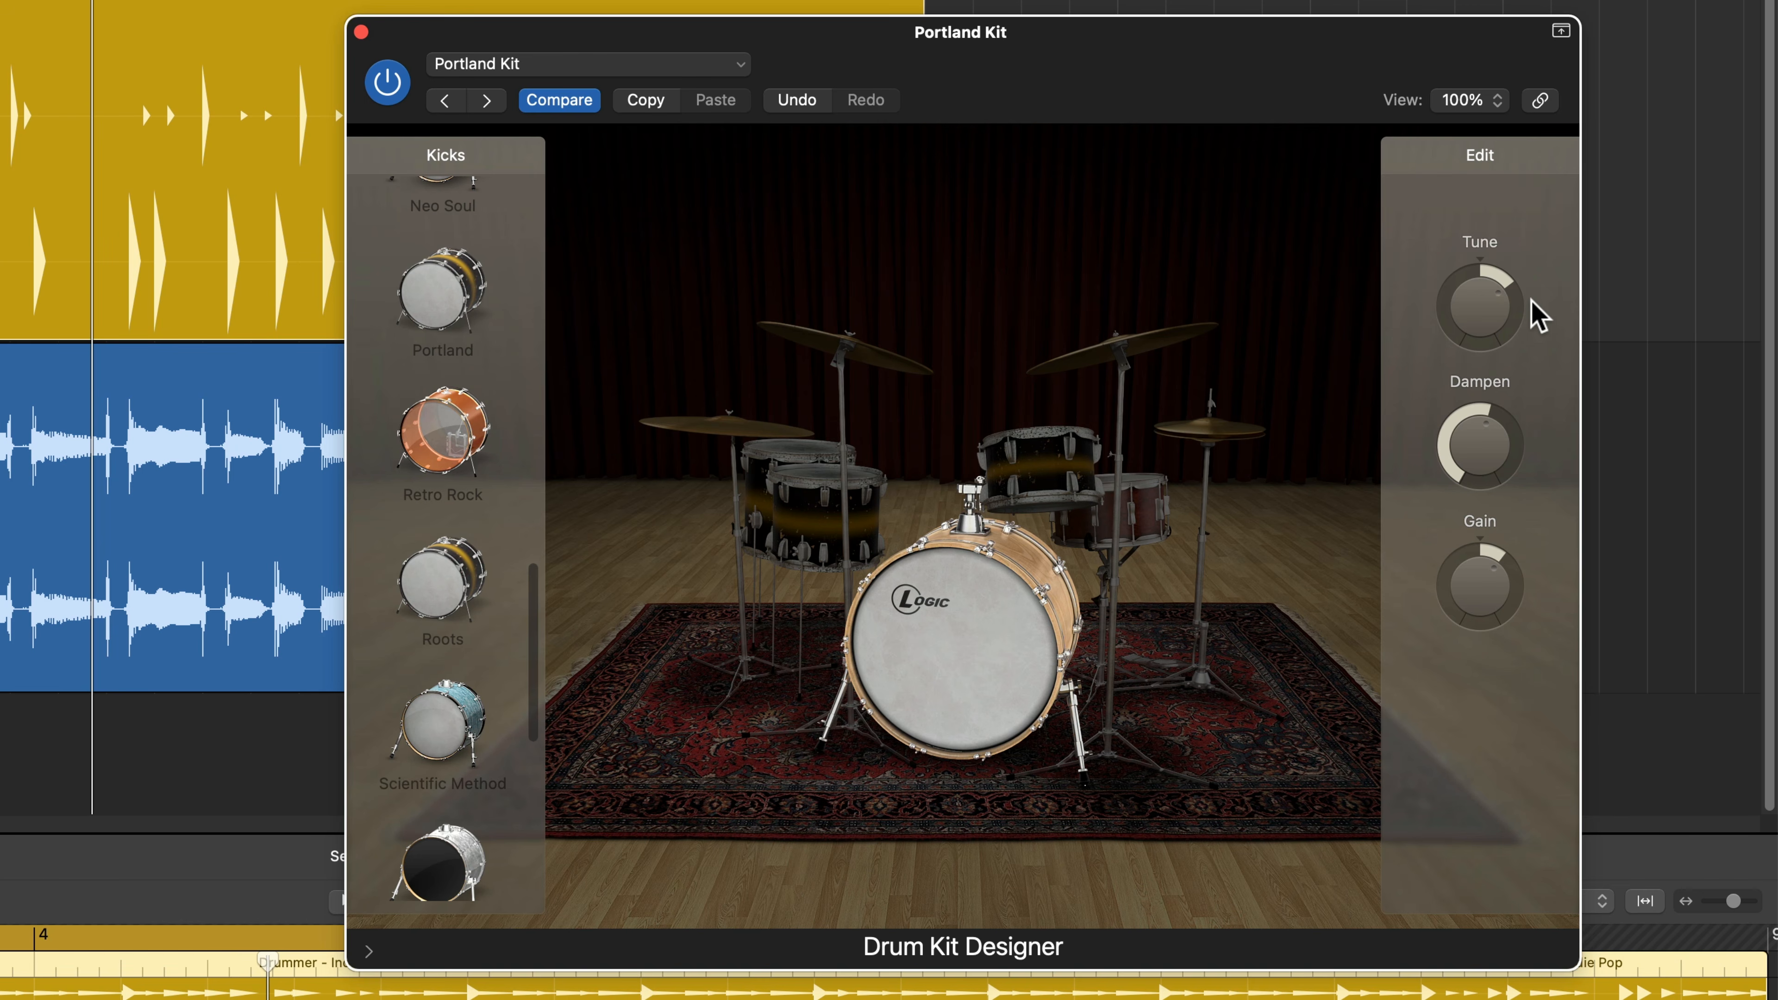
left_click_drag(1530, 298, 1507, 354)
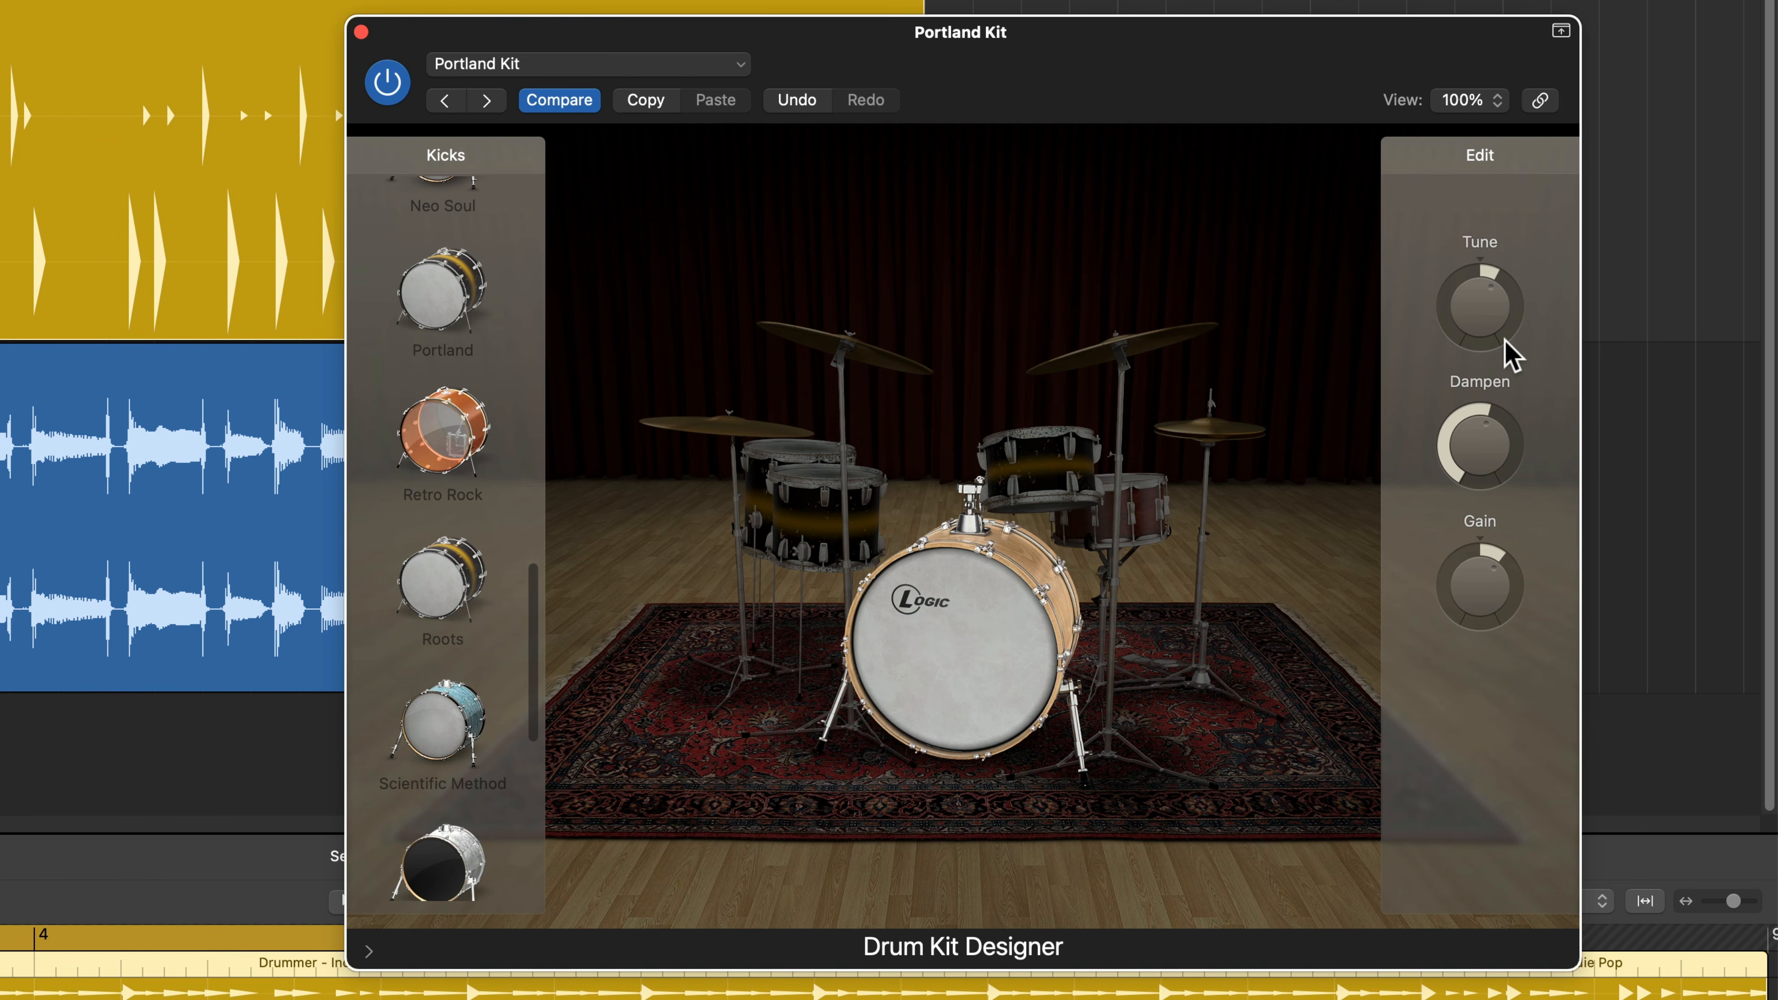
mouse_move(1506, 341)
- Tune the snare slightly above its default pitch and raise its dampening to about half while auditioning it
left_click(1158, 554)
left_click_drag(1492, 315, 1490, 287)
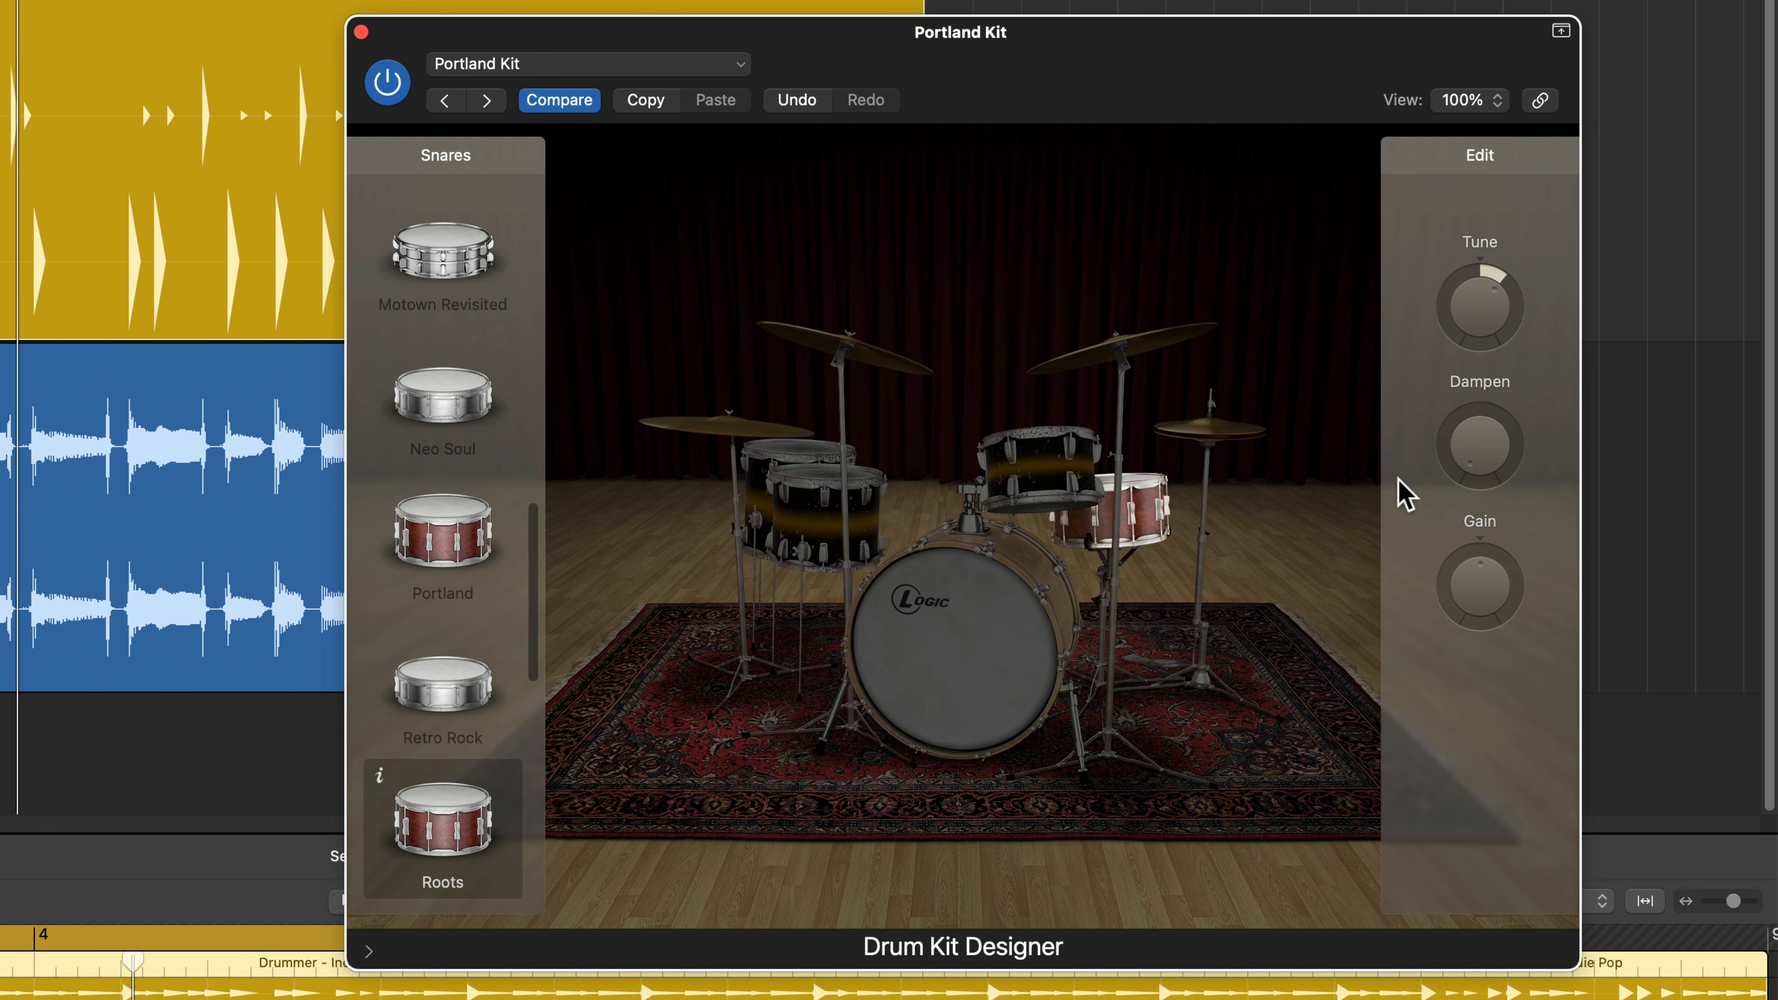
mouse_move(1480, 448)
left_mouse_down()
mouse_move(1494, 382)
mouse_move(1508, 401)
mouse_move(1479, 473)
left_mouse_up()
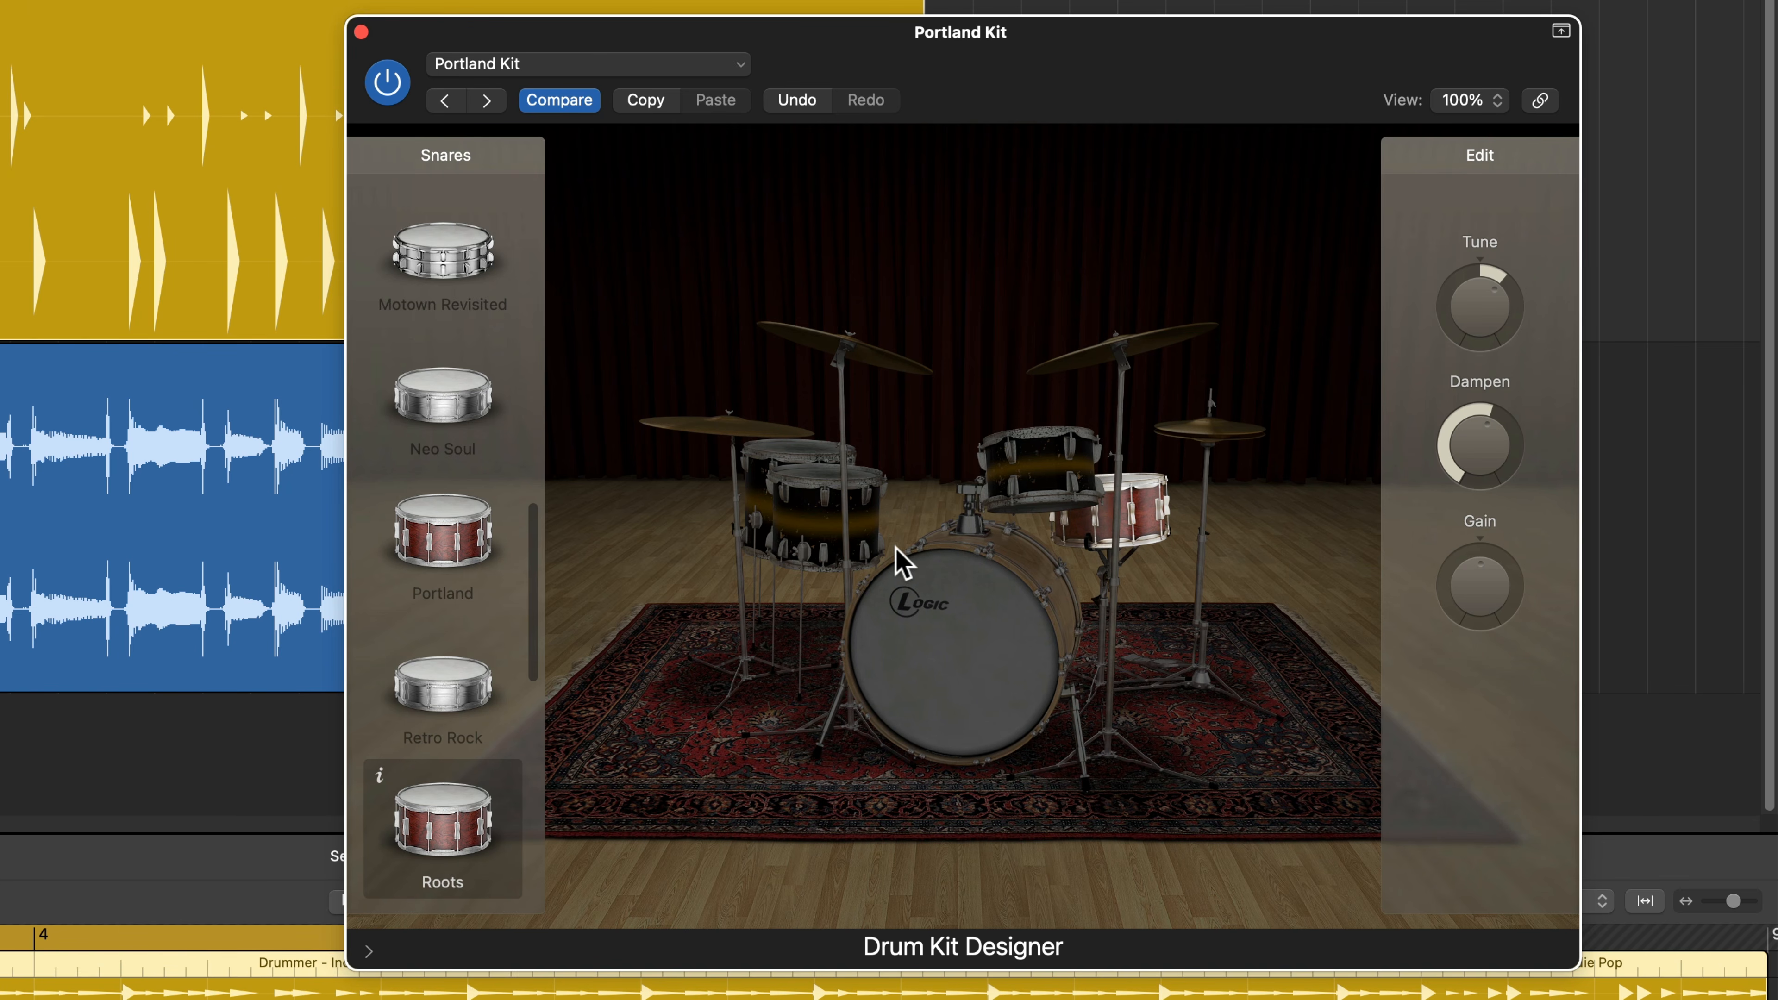
key("space")
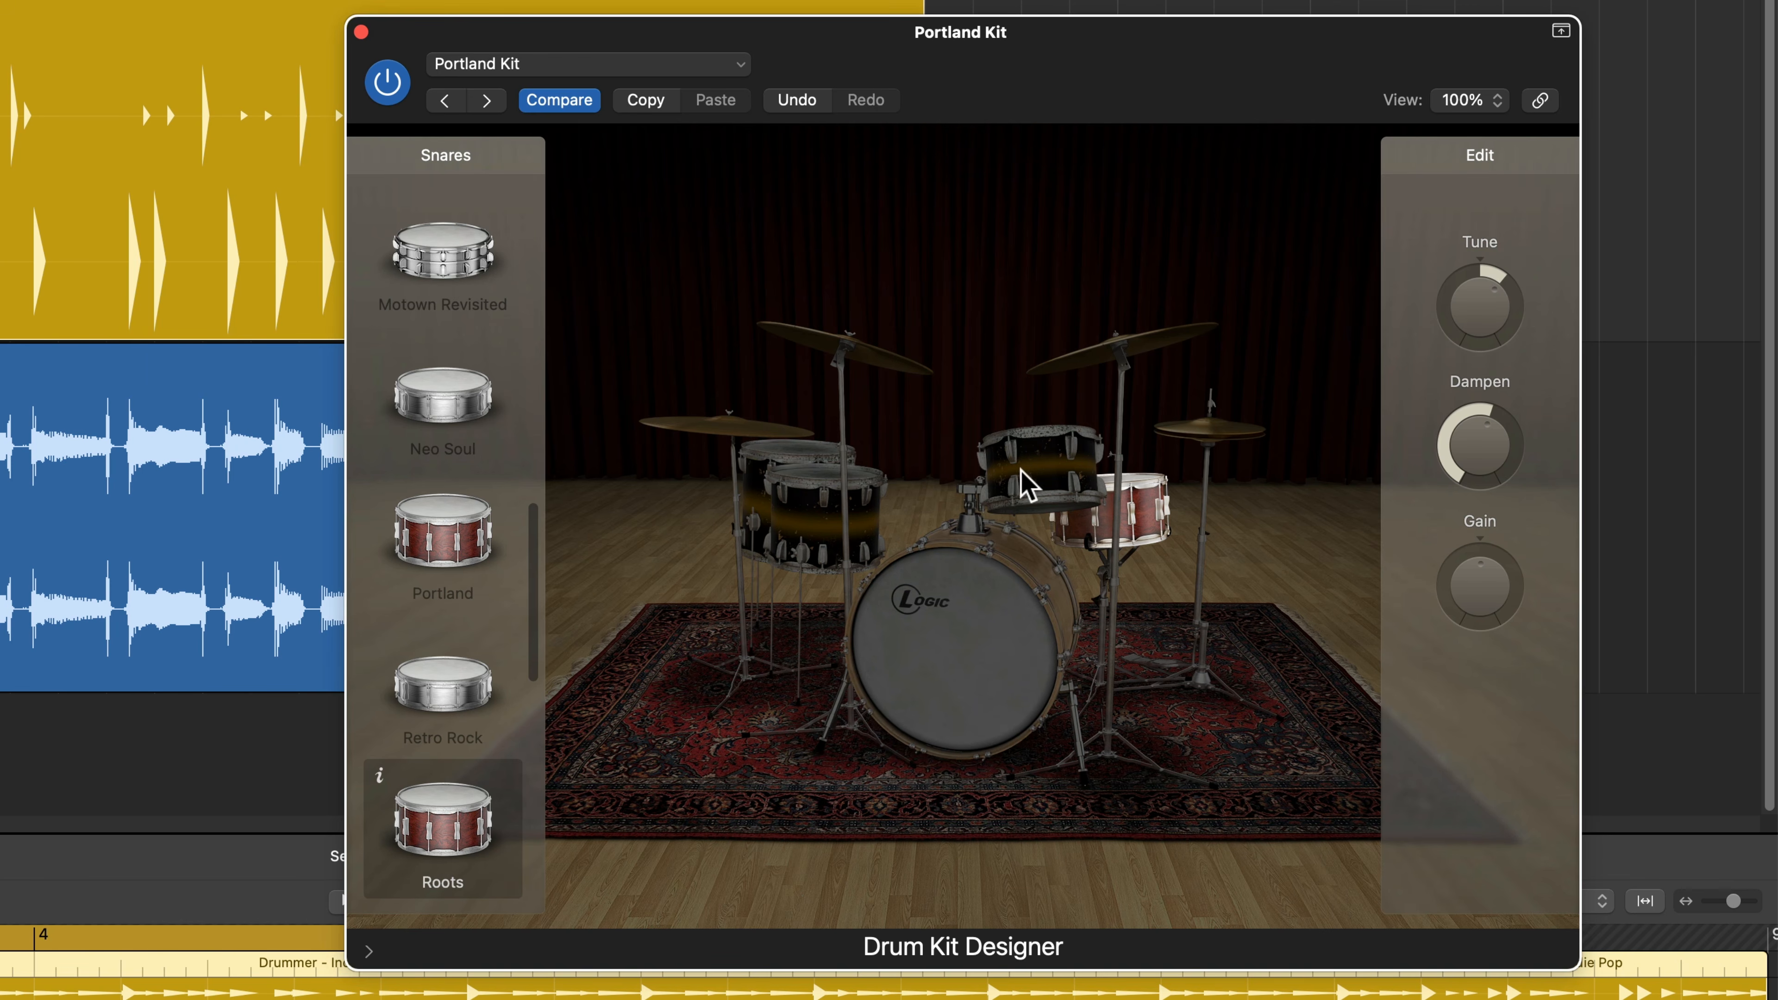
- Raise the dampening of all toms to roughly a third and return to the full kit view
left_click(1024, 485)
left_click_drag(1486, 450, 1507, 398)
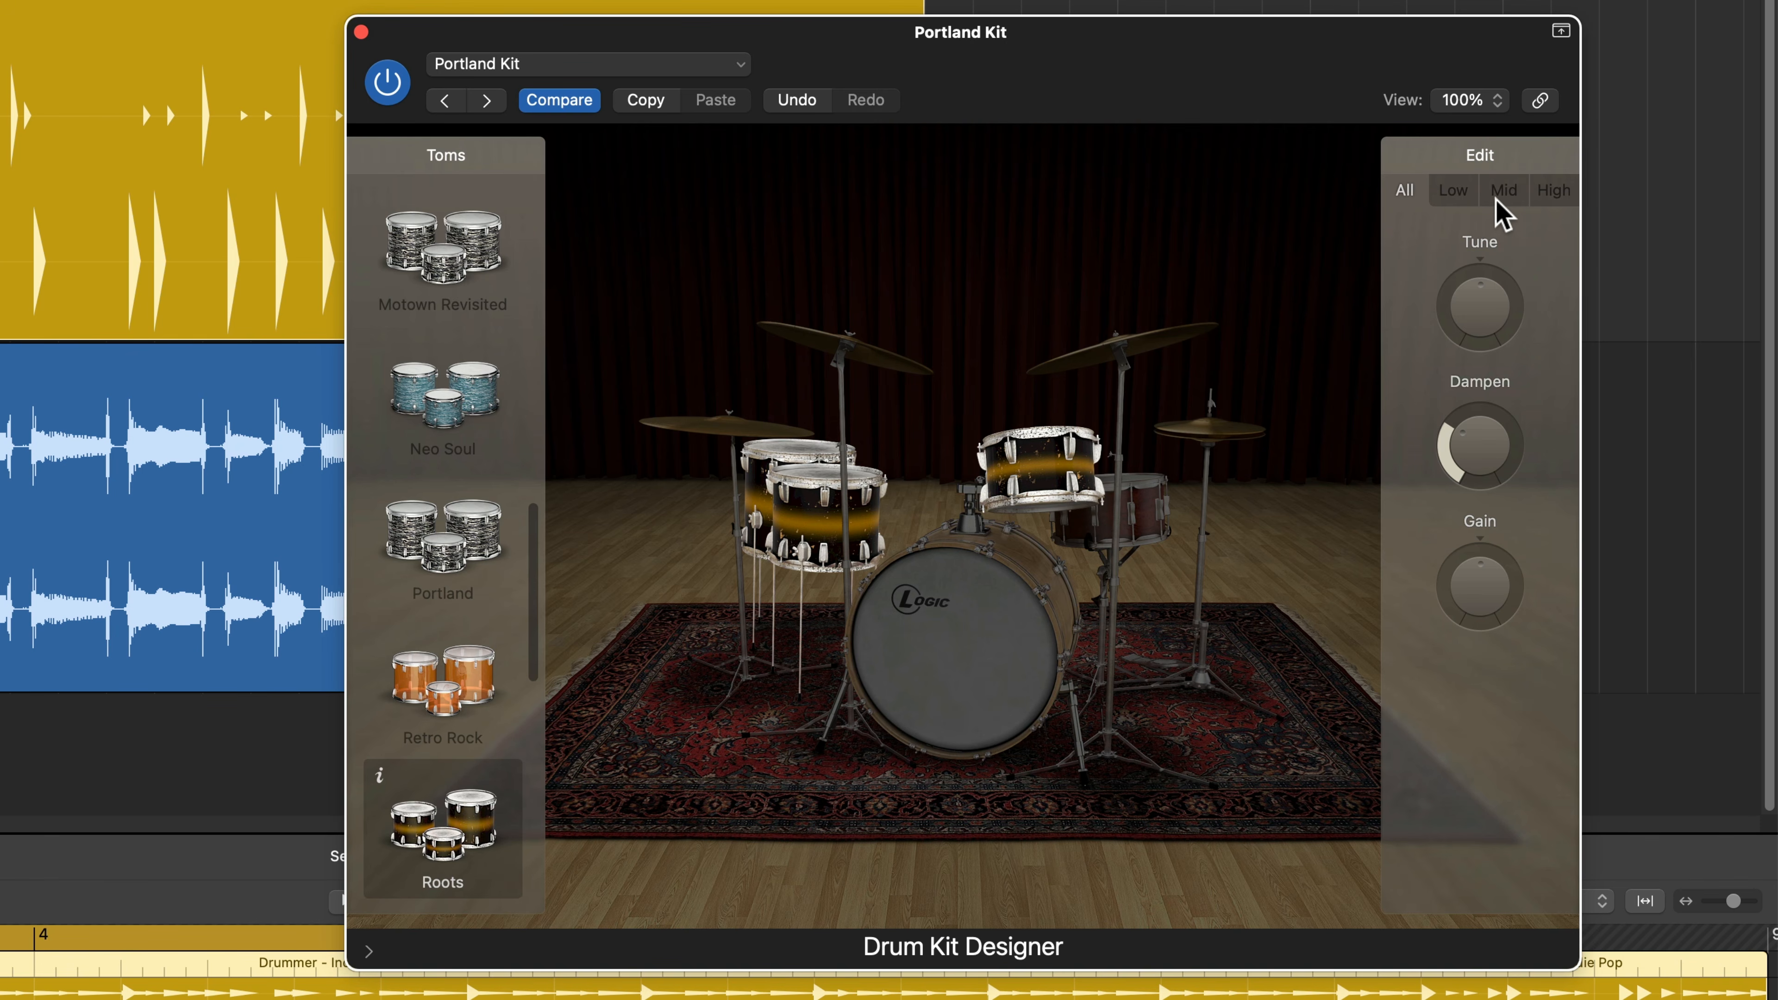
mouse_move(1497, 451)
left_click(1322, 269)
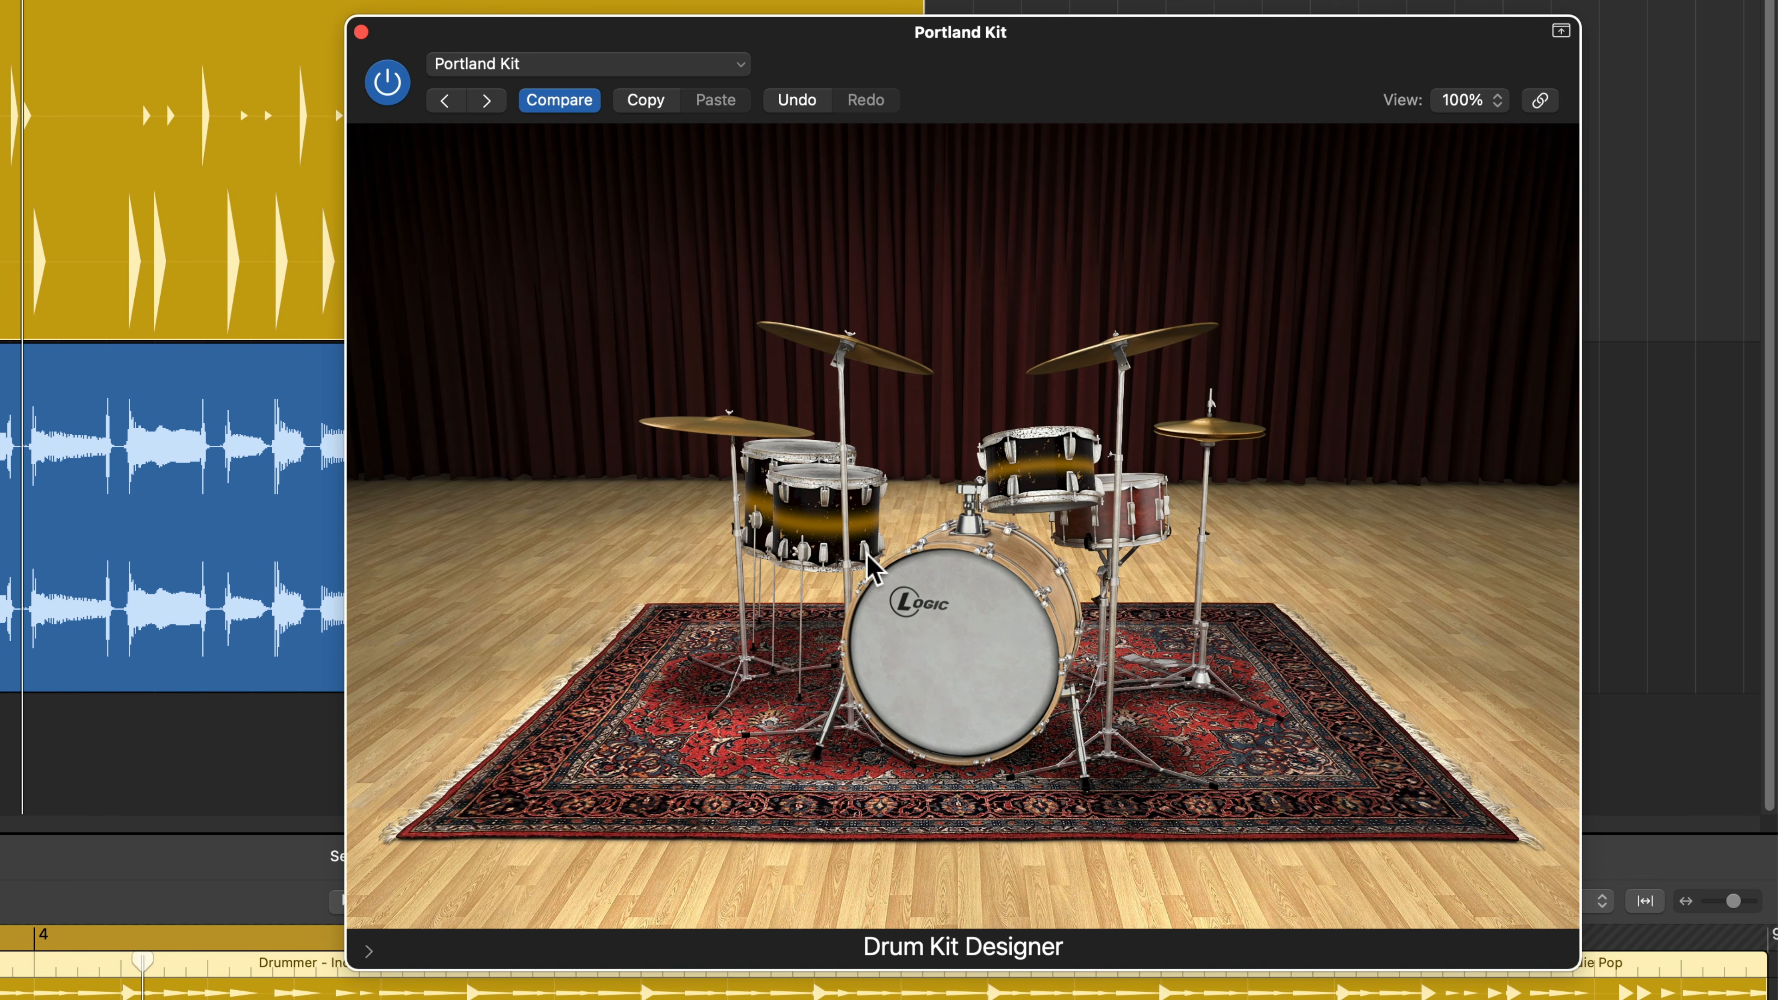
- Look through the available hi-hat, crash and ride cymbals and their edit settings
left_click(1212, 432)
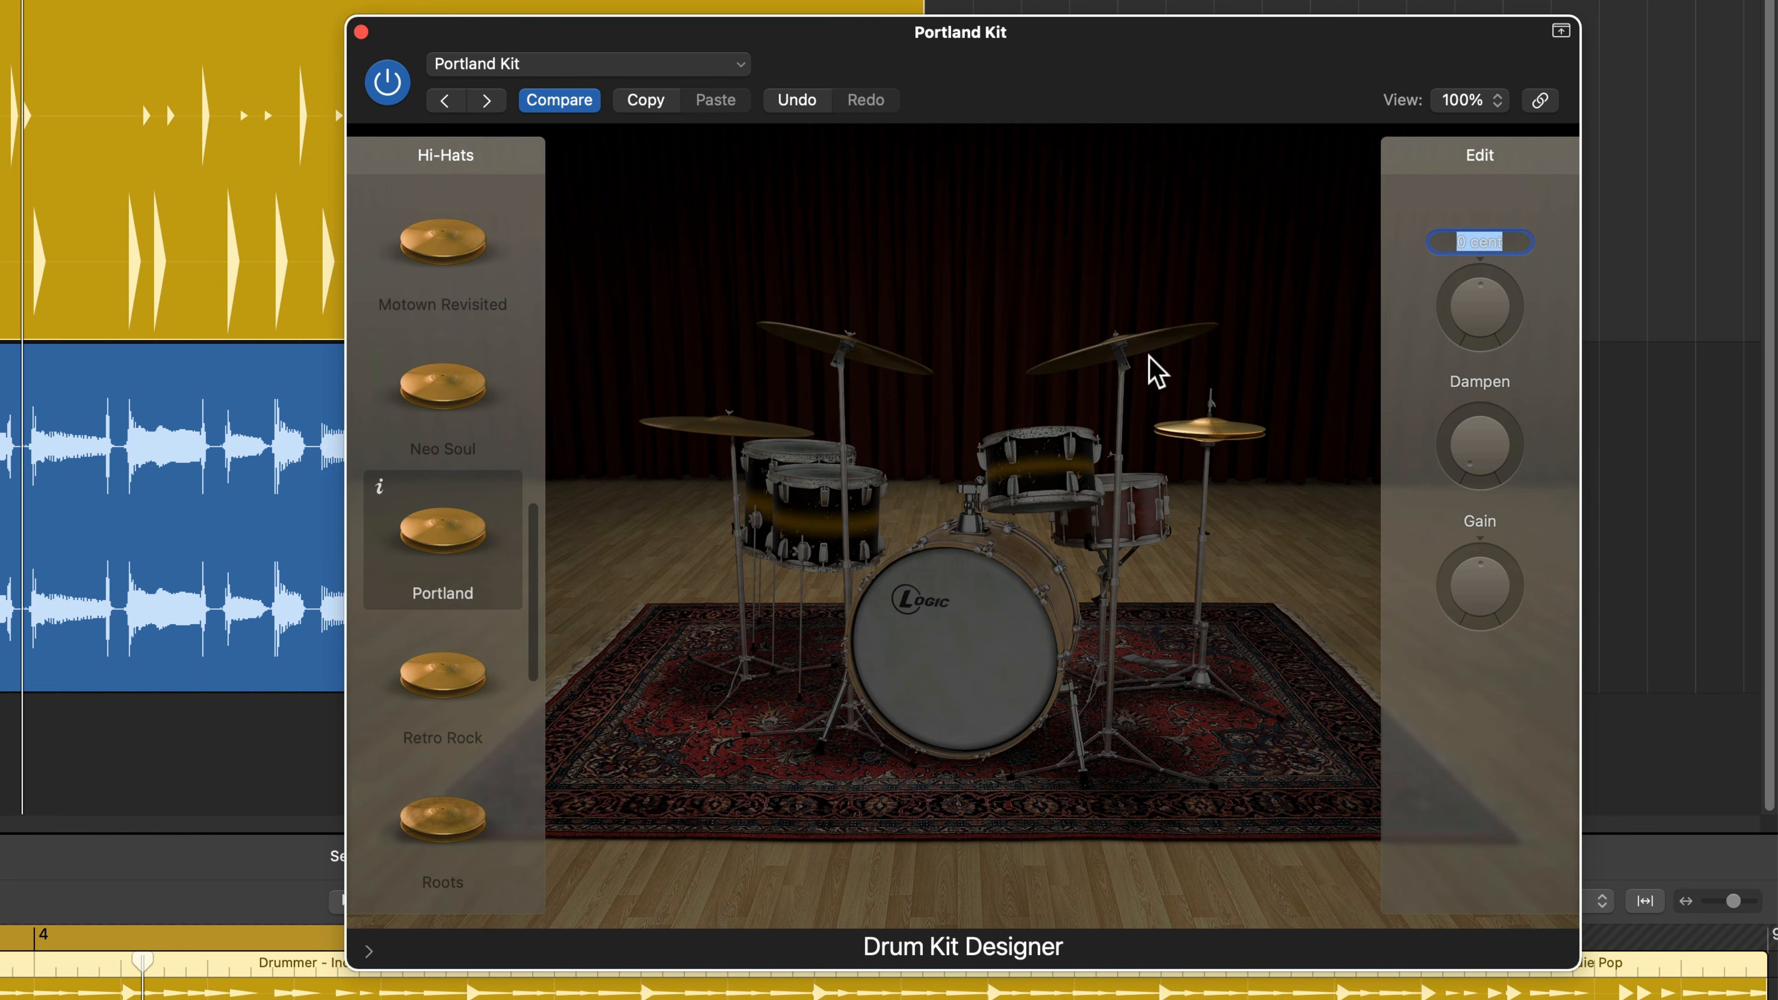
left_click(1144, 350)
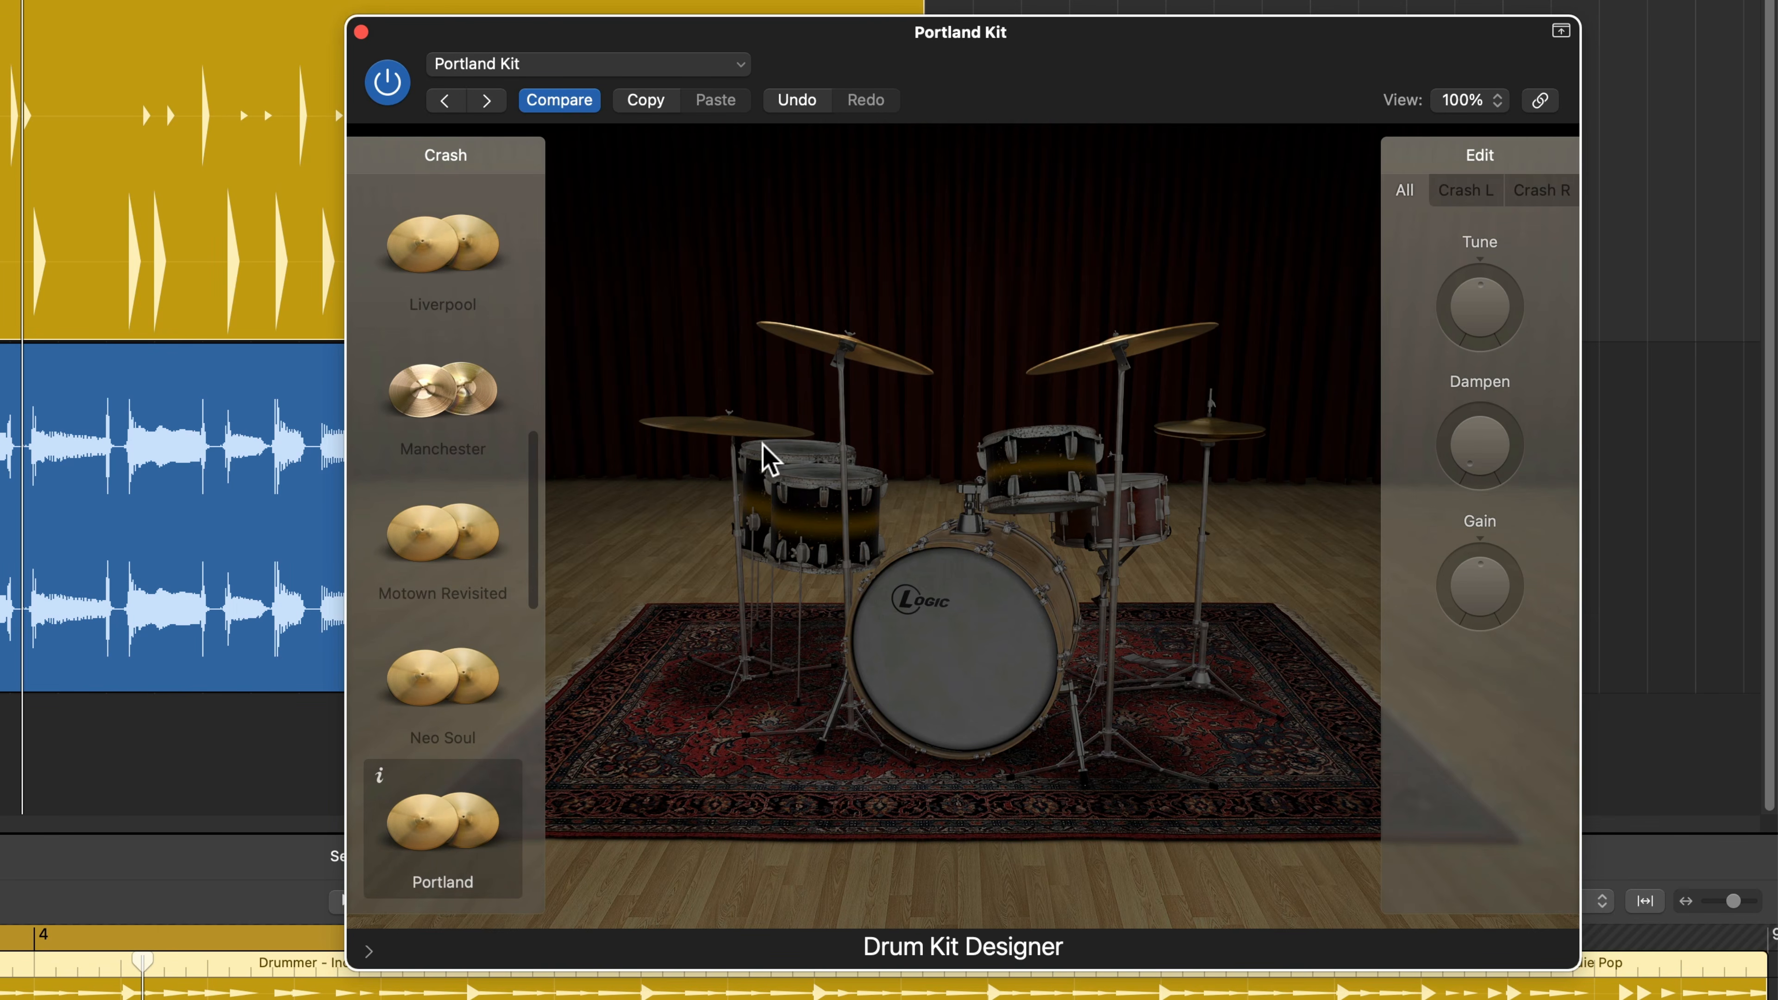
left_click(709, 415)
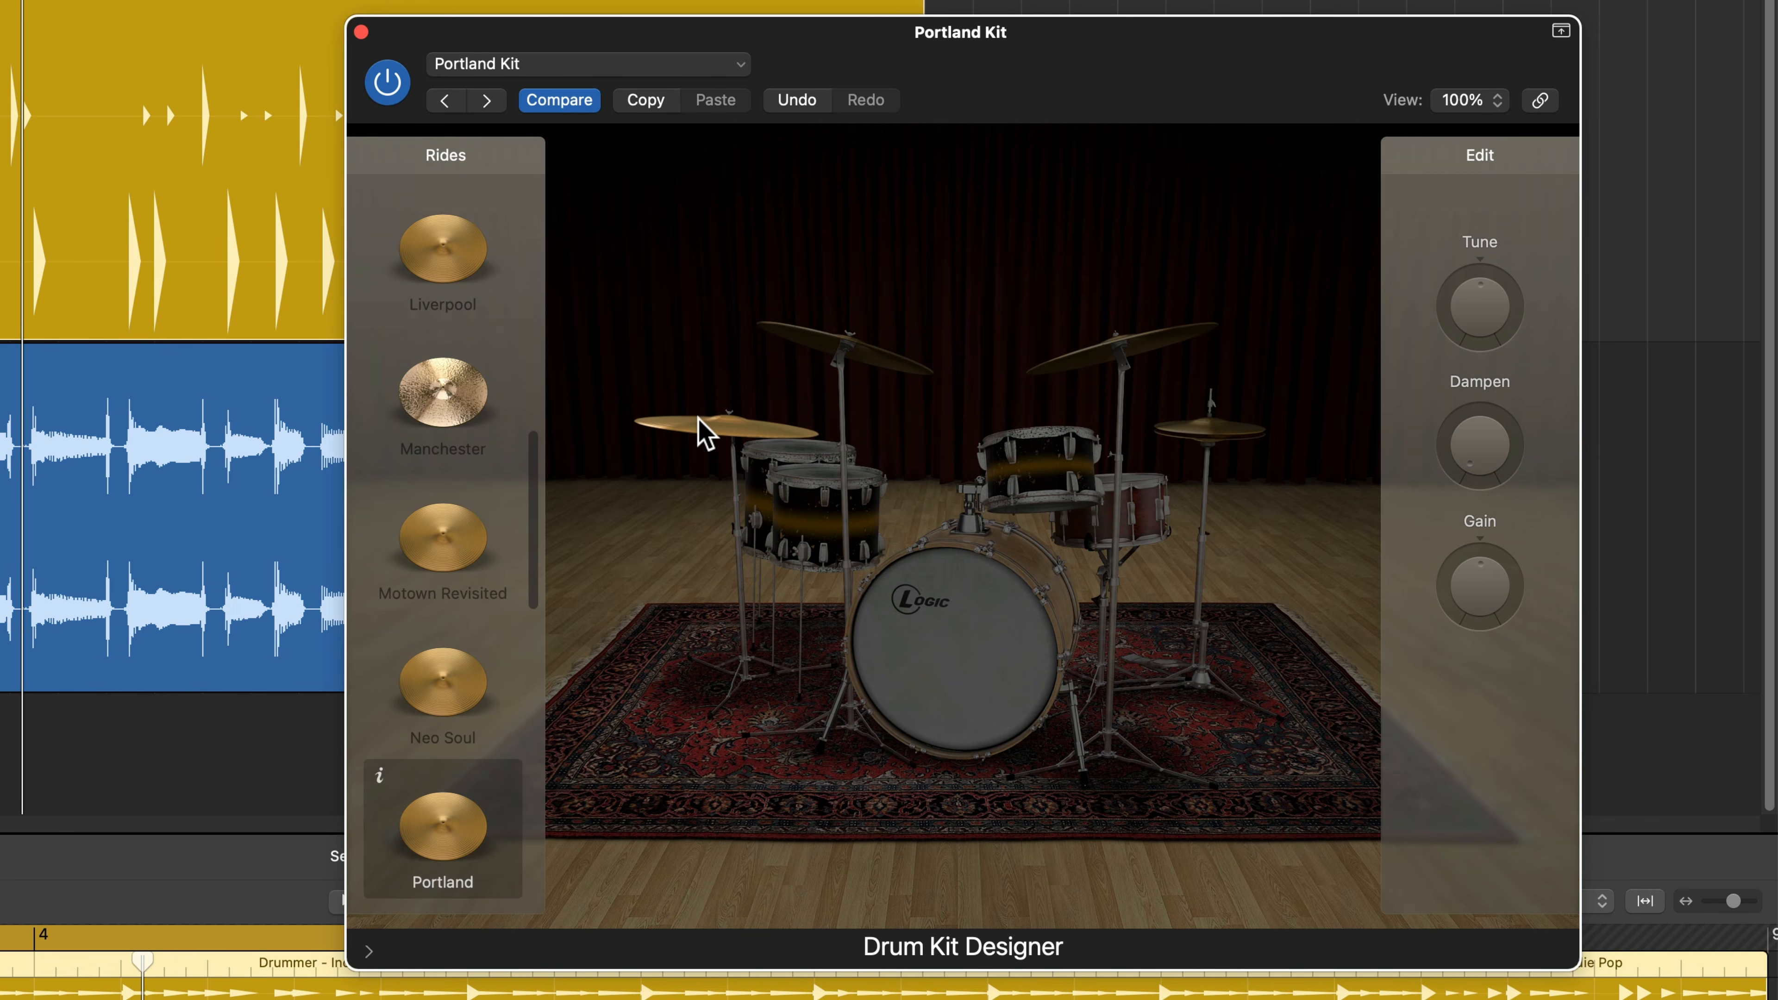
- Replace the hi-hats with Smash after trying other sets, including Motown Revisited, Neo Soul and Retro Rock
left_click(1235, 431)
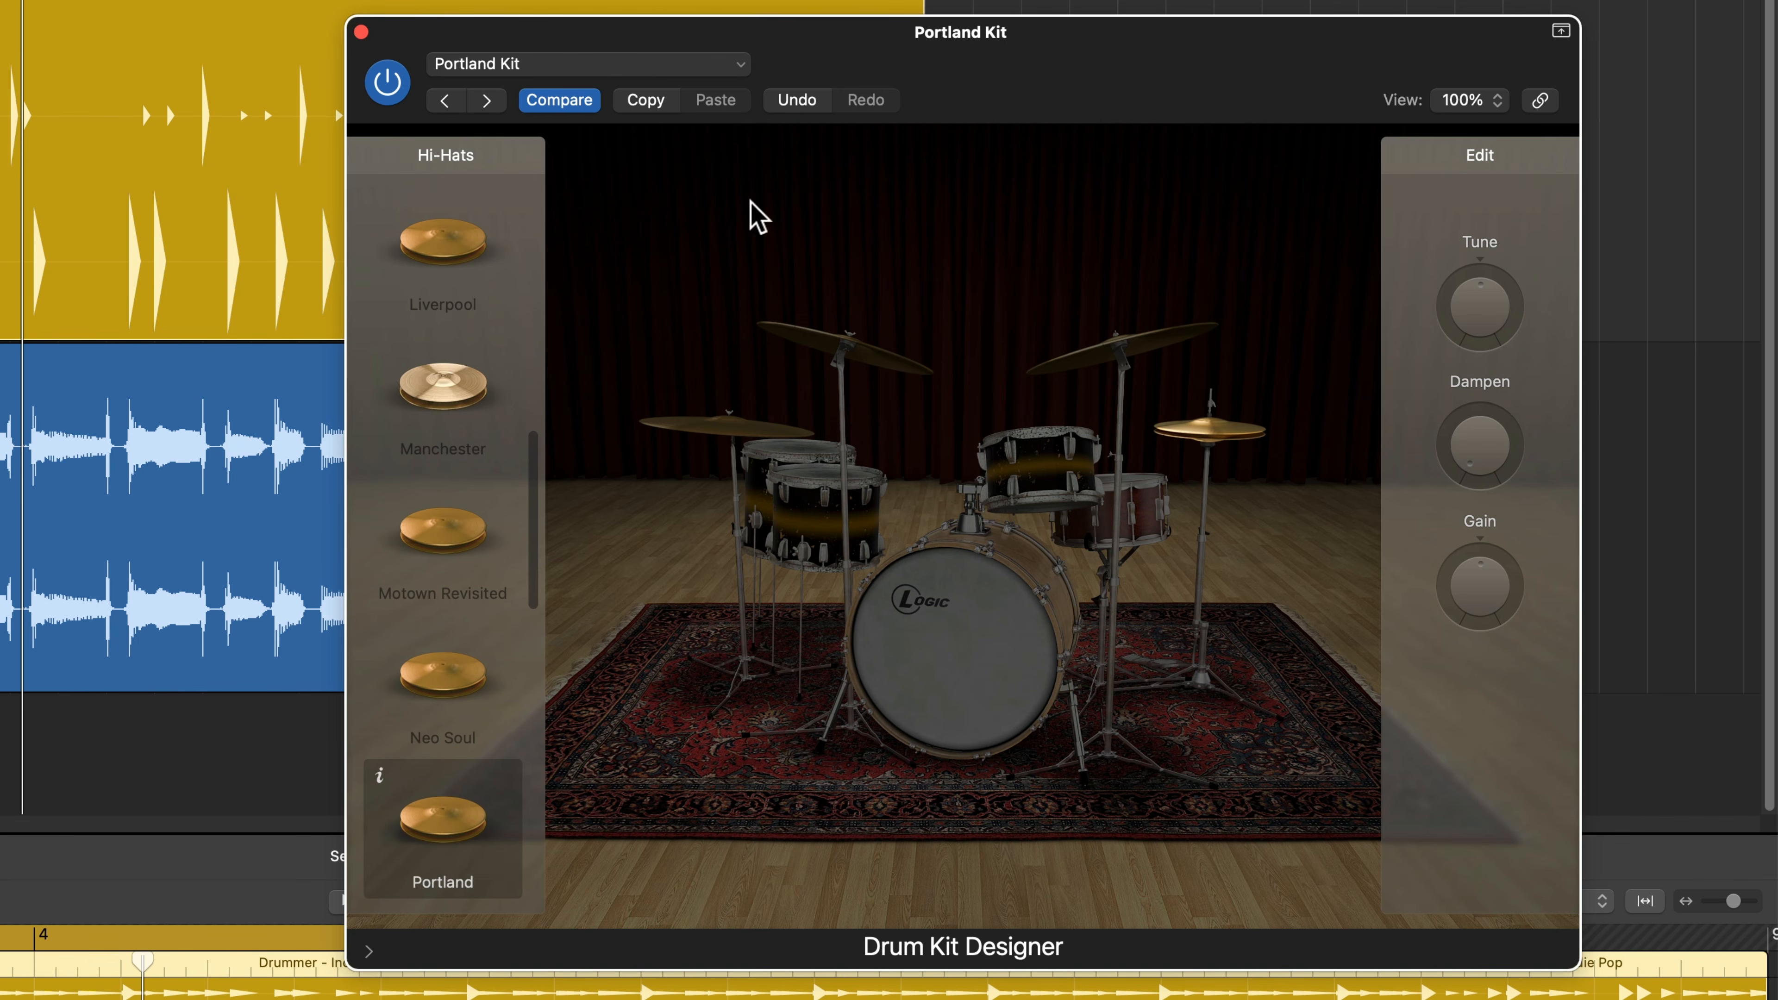
left_click(456, 246)
left_click(465, 420)
left_click(442, 541)
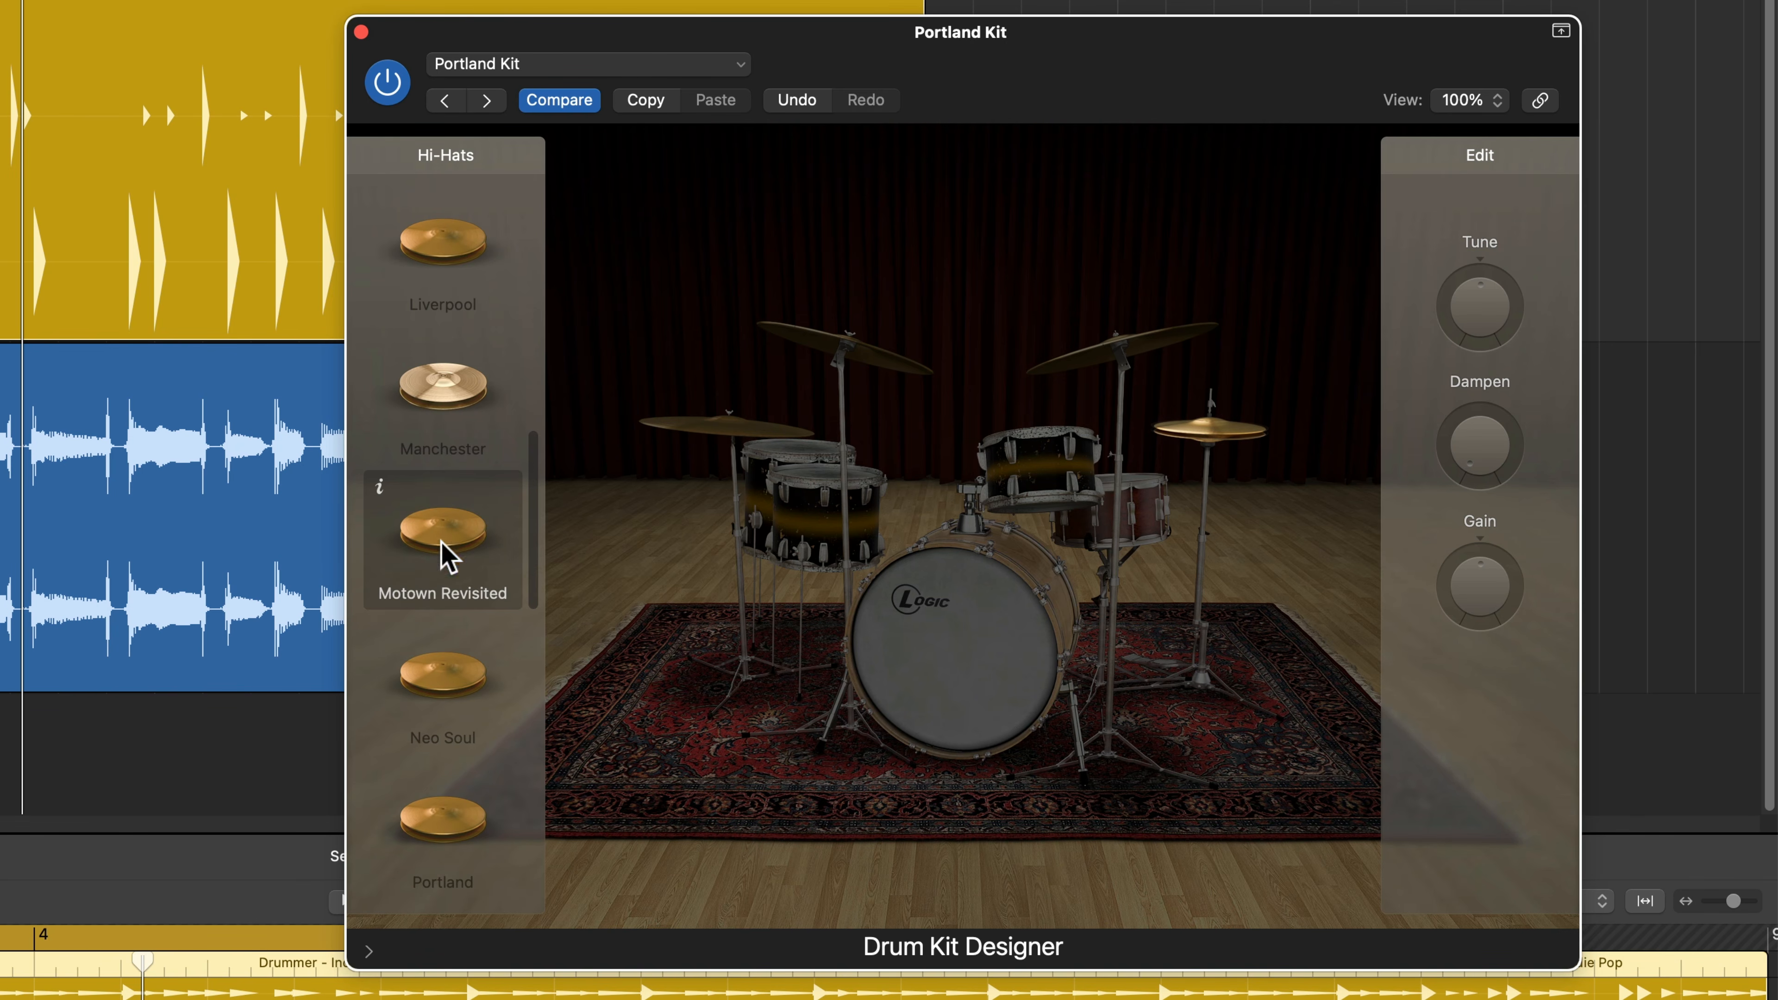
left_click(442, 668)
left_click(447, 817)
scroll(436, 754, "down", 2)
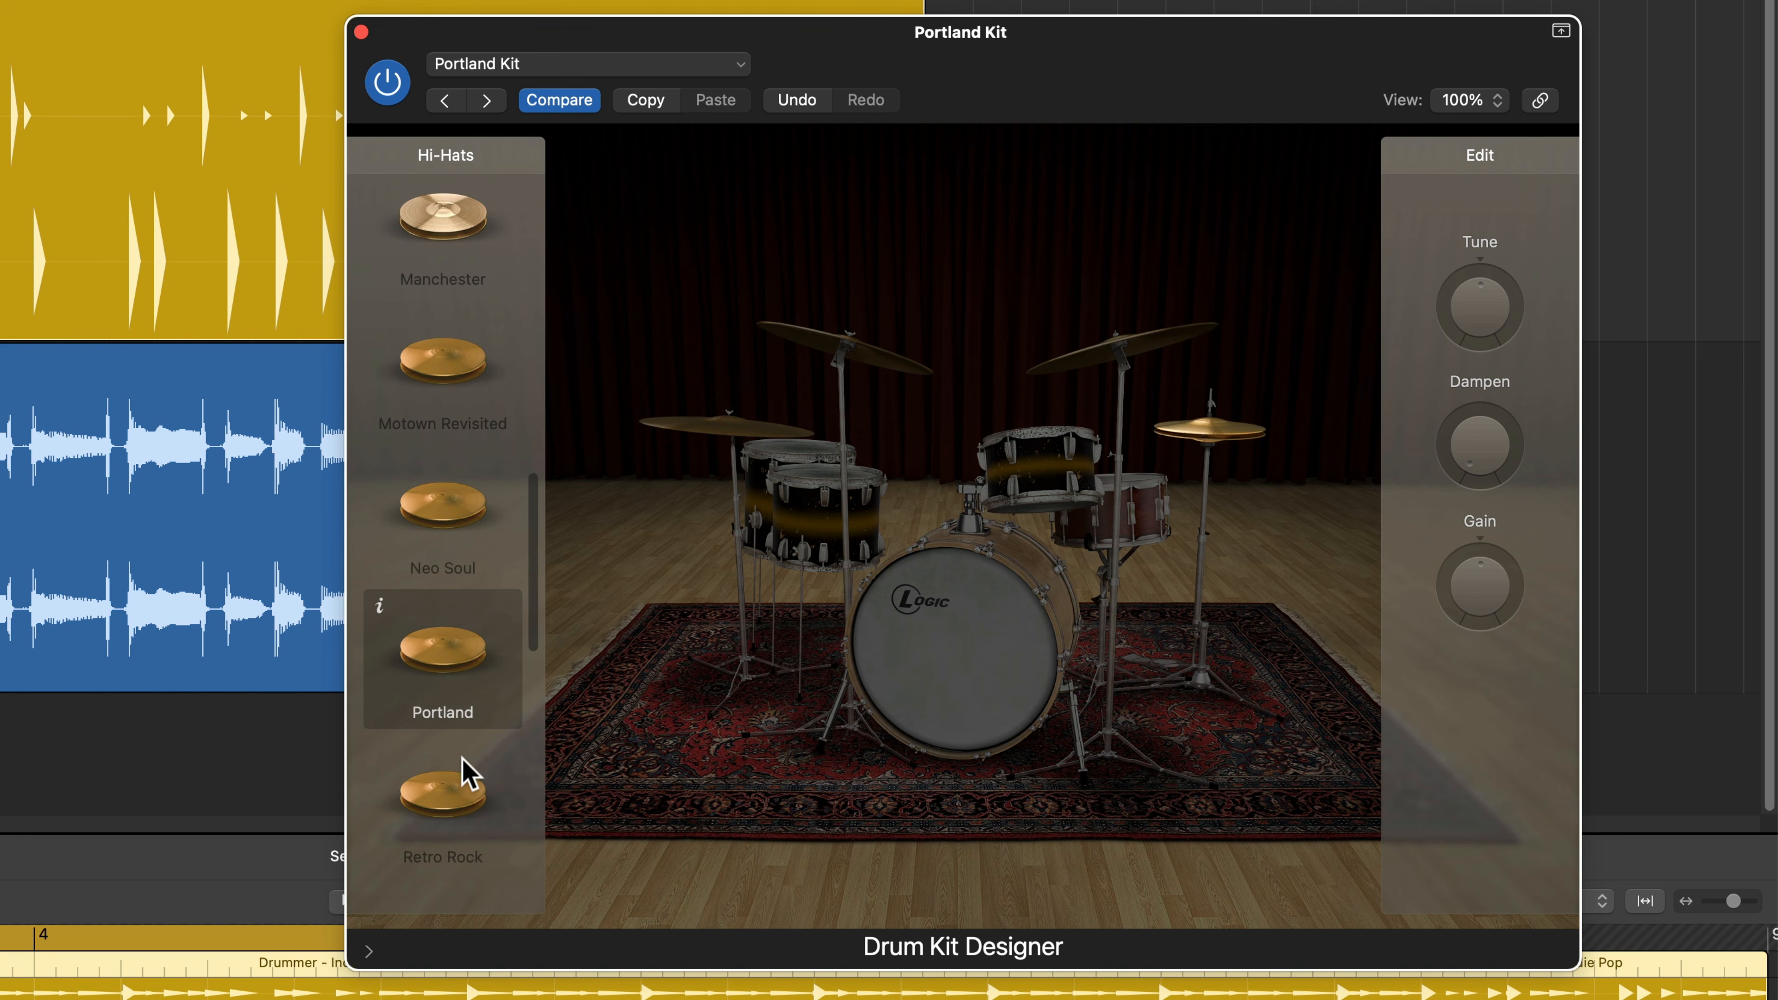
scroll(467, 772, "down", 2)
left_click(449, 742)
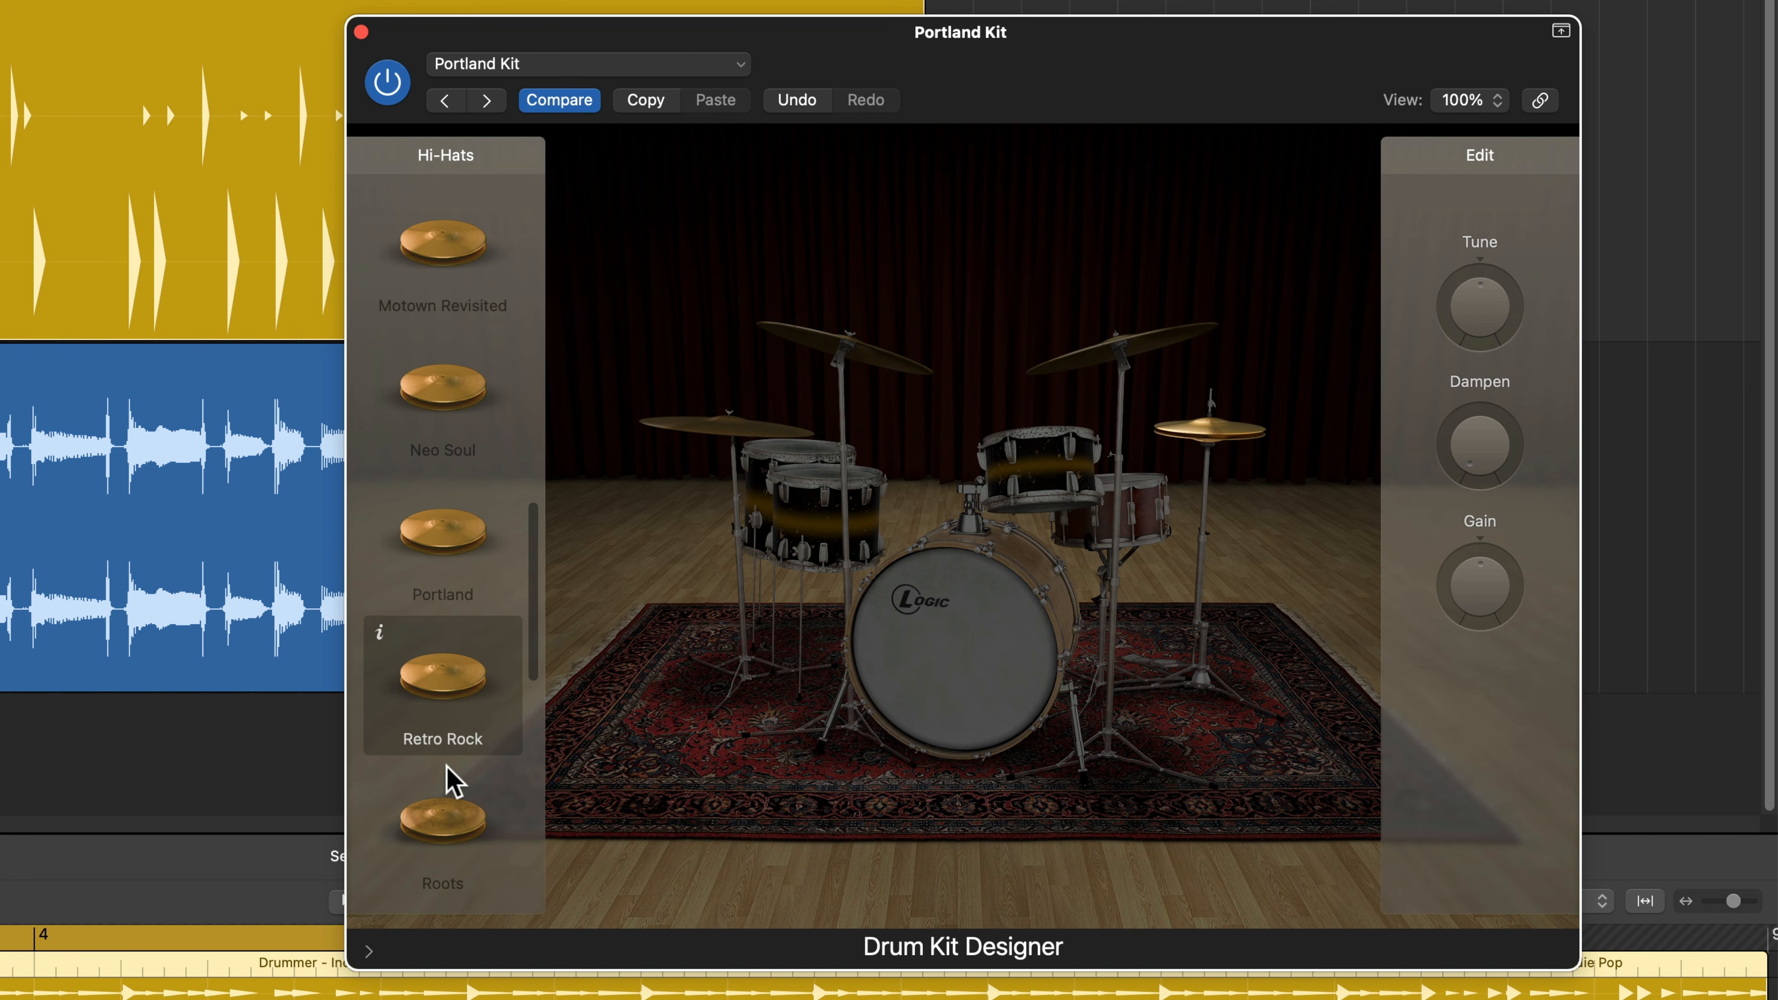
scroll(448, 783, "down", 2)
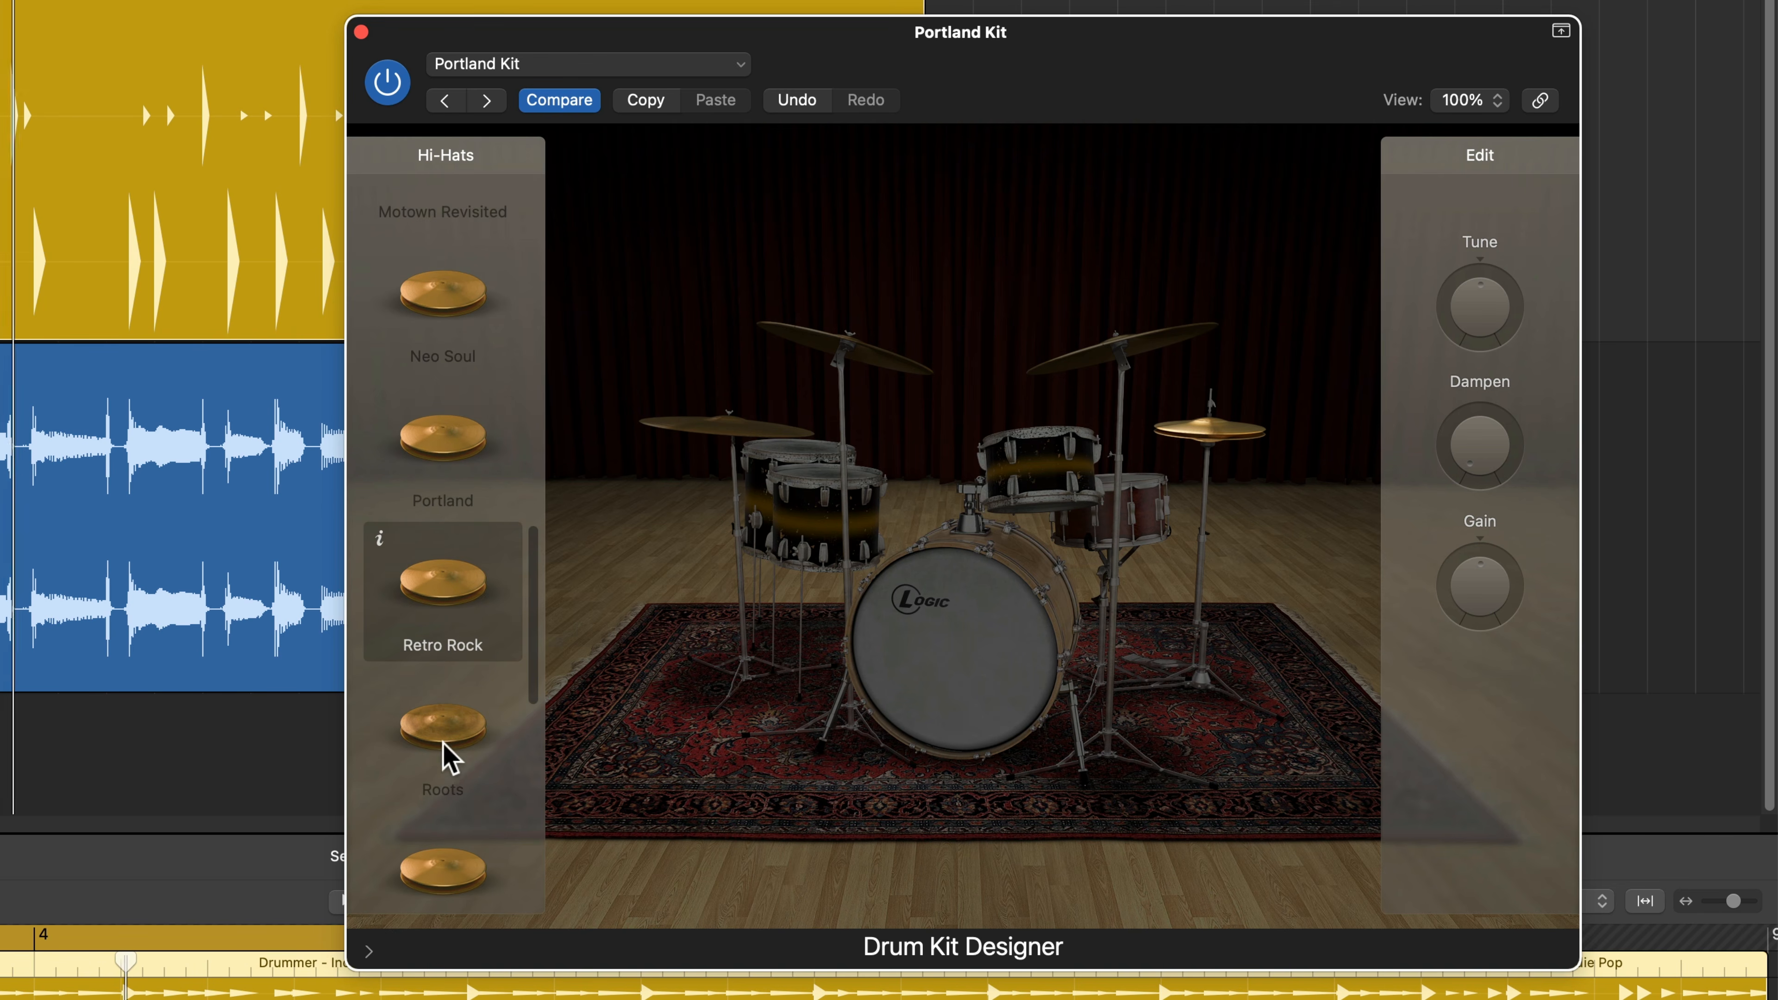
left_click(475, 759)
scroll(474, 764, "down", 2)
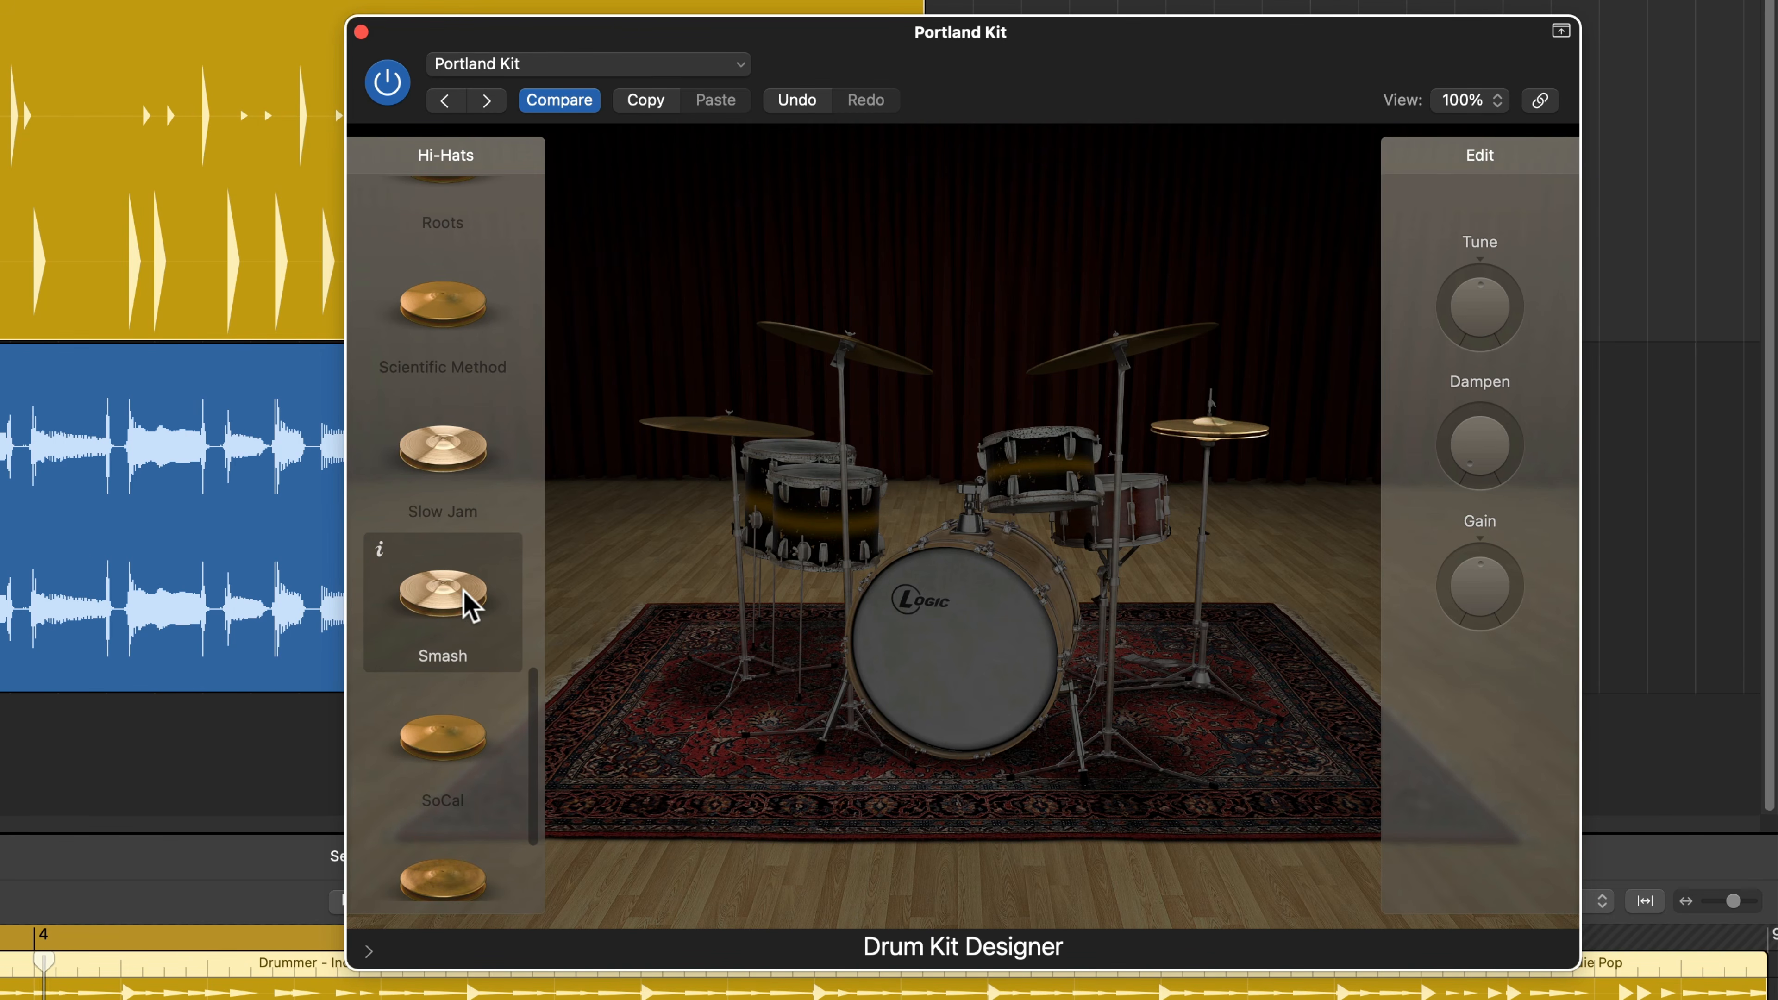
- Set the hi-hat dampening to 29 %, try its tuning and gain, and return to the full kit view
mouse_move(1482, 460)
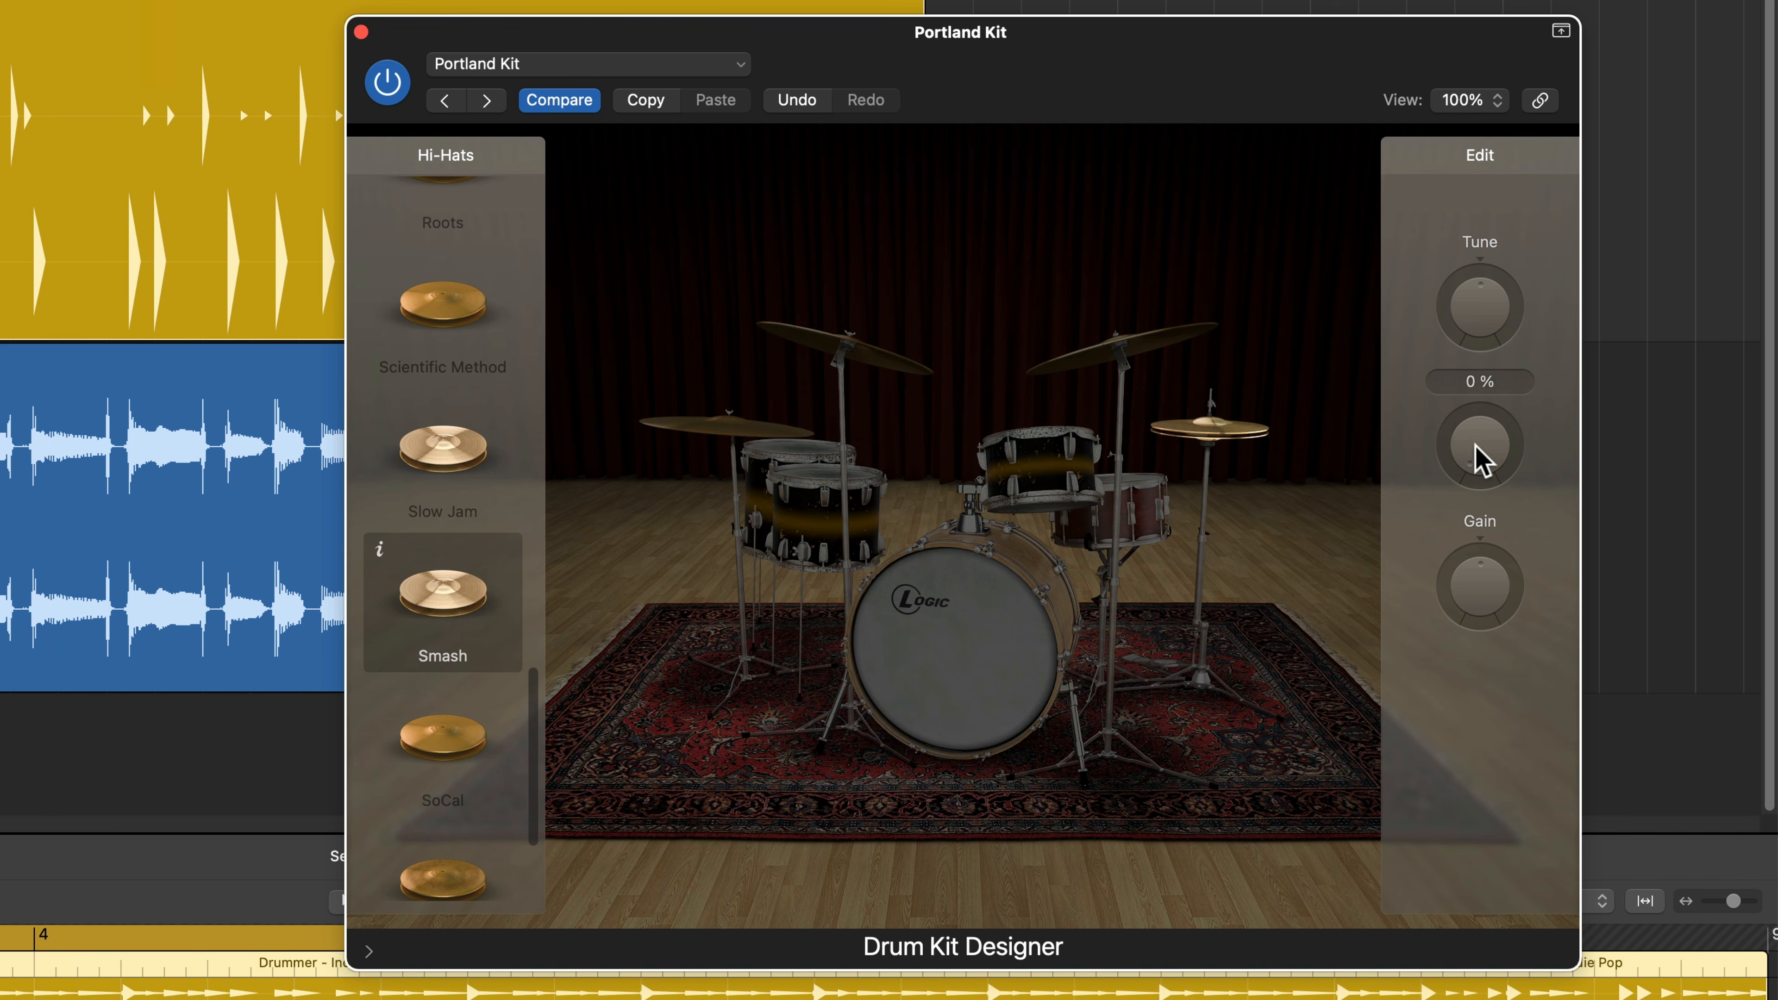
left_click_drag(1501, 476, 1523, 408)
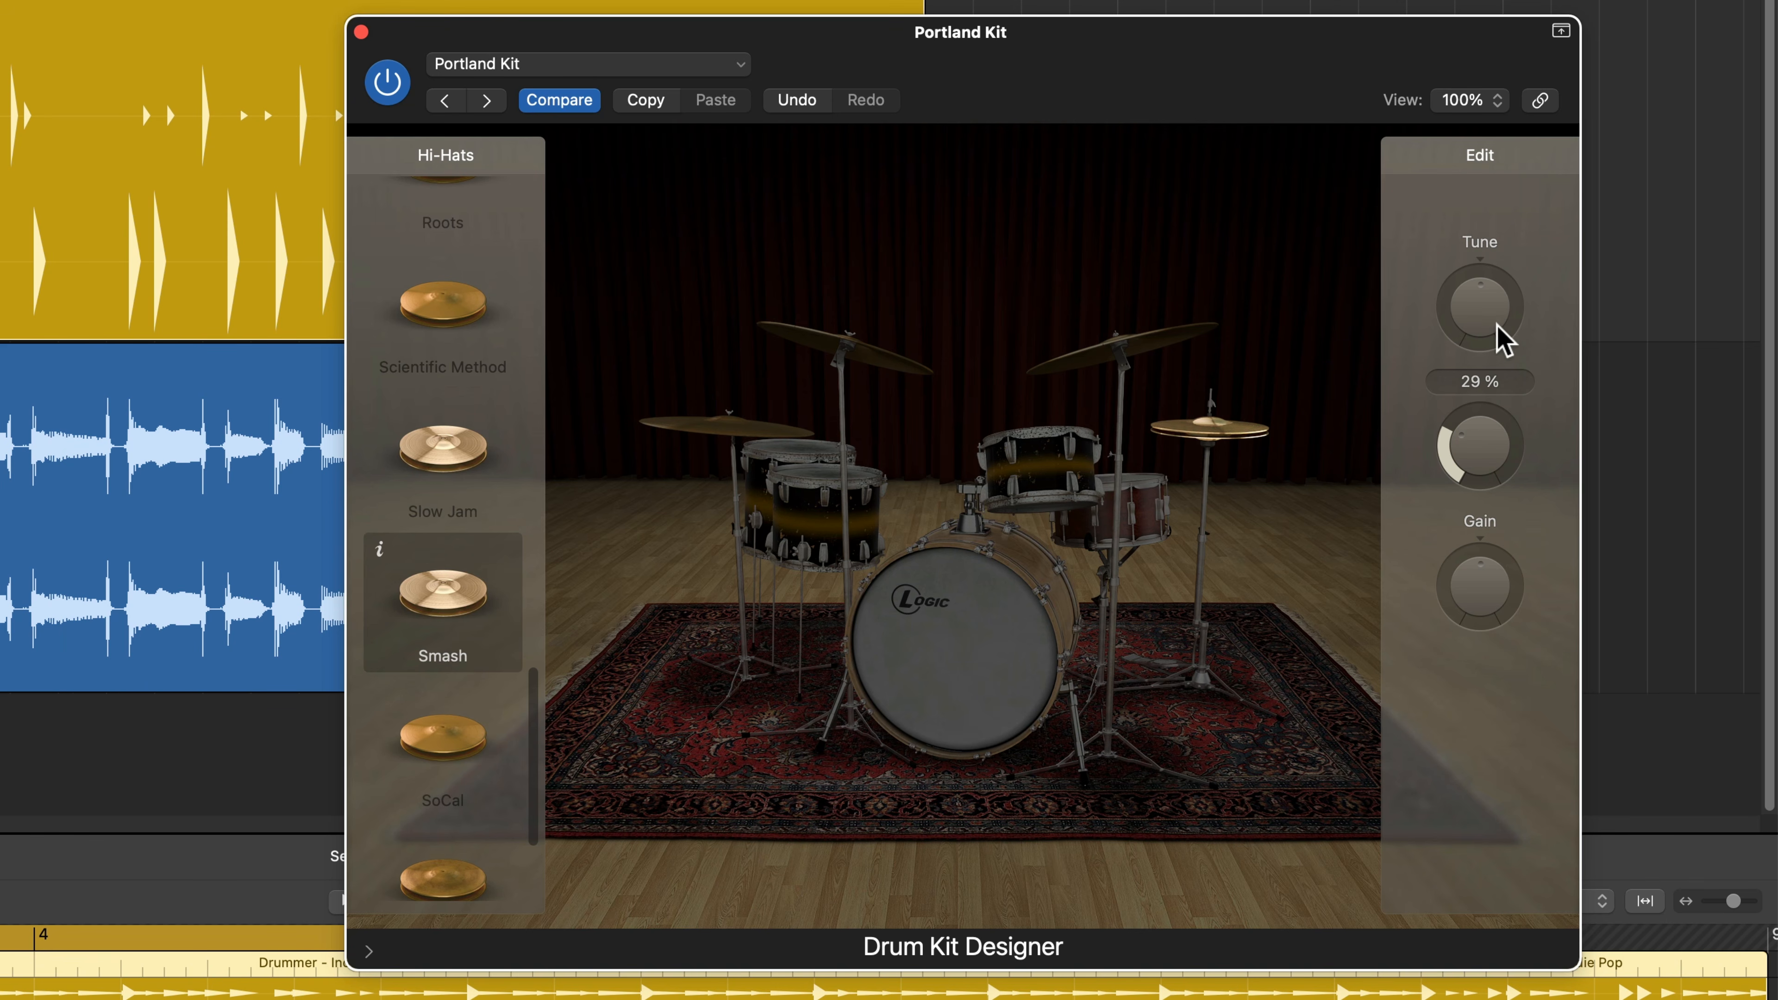
left_click_drag(1498, 326, 1501, 298)
left_click_drag(1474, 590, 1479, 598)
left_click(1484, 699)
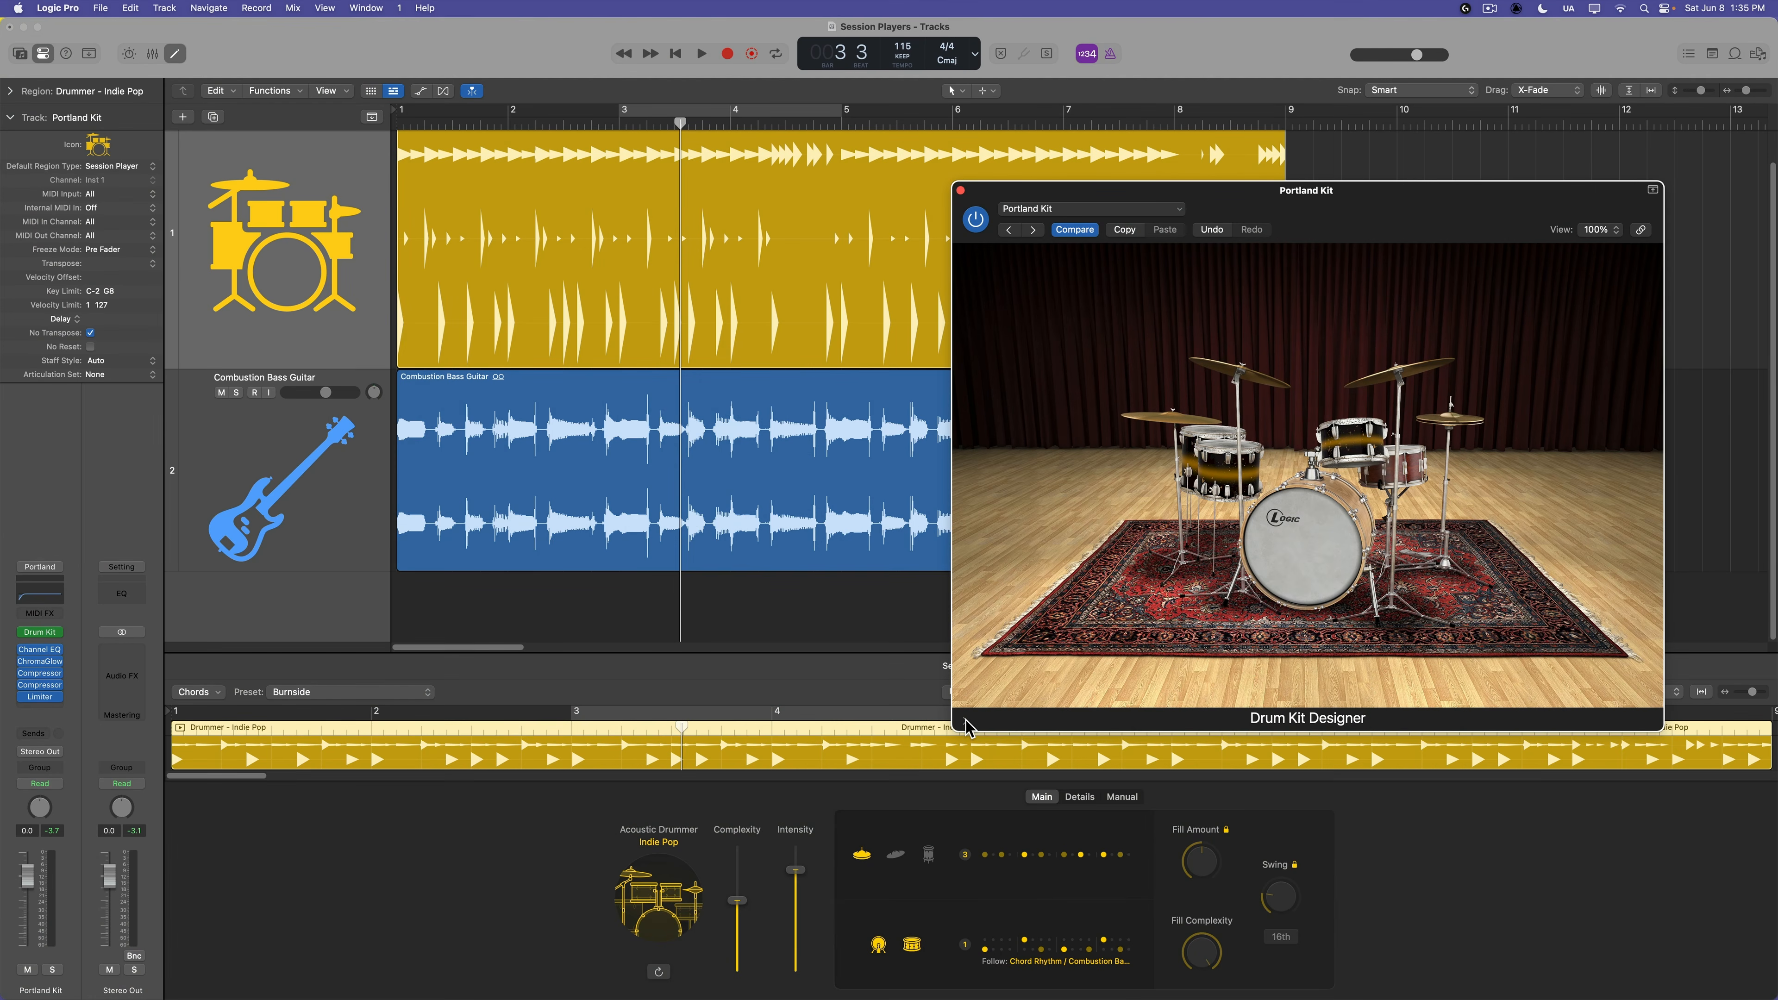
- Show the plug-in's input mapping and percussion gain settings, and move its window clear of the Session Player editor
left_click(967, 724)
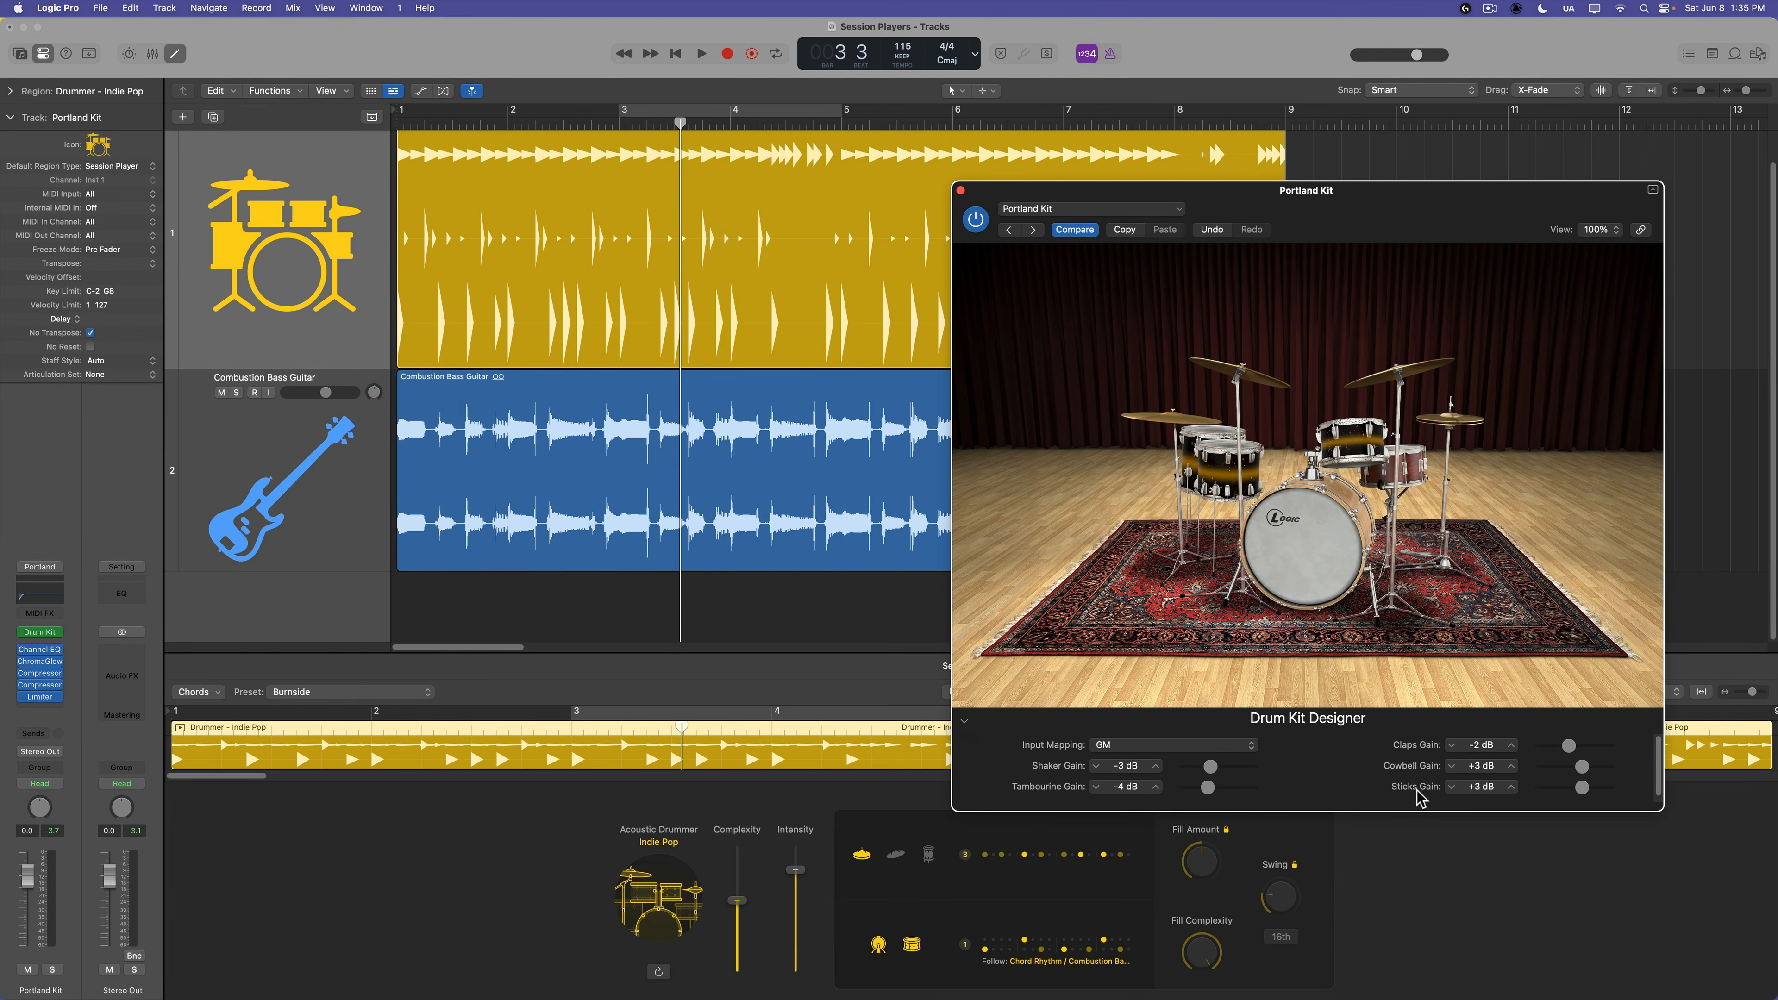
left_click_drag(1415, 208, 1490, 93)
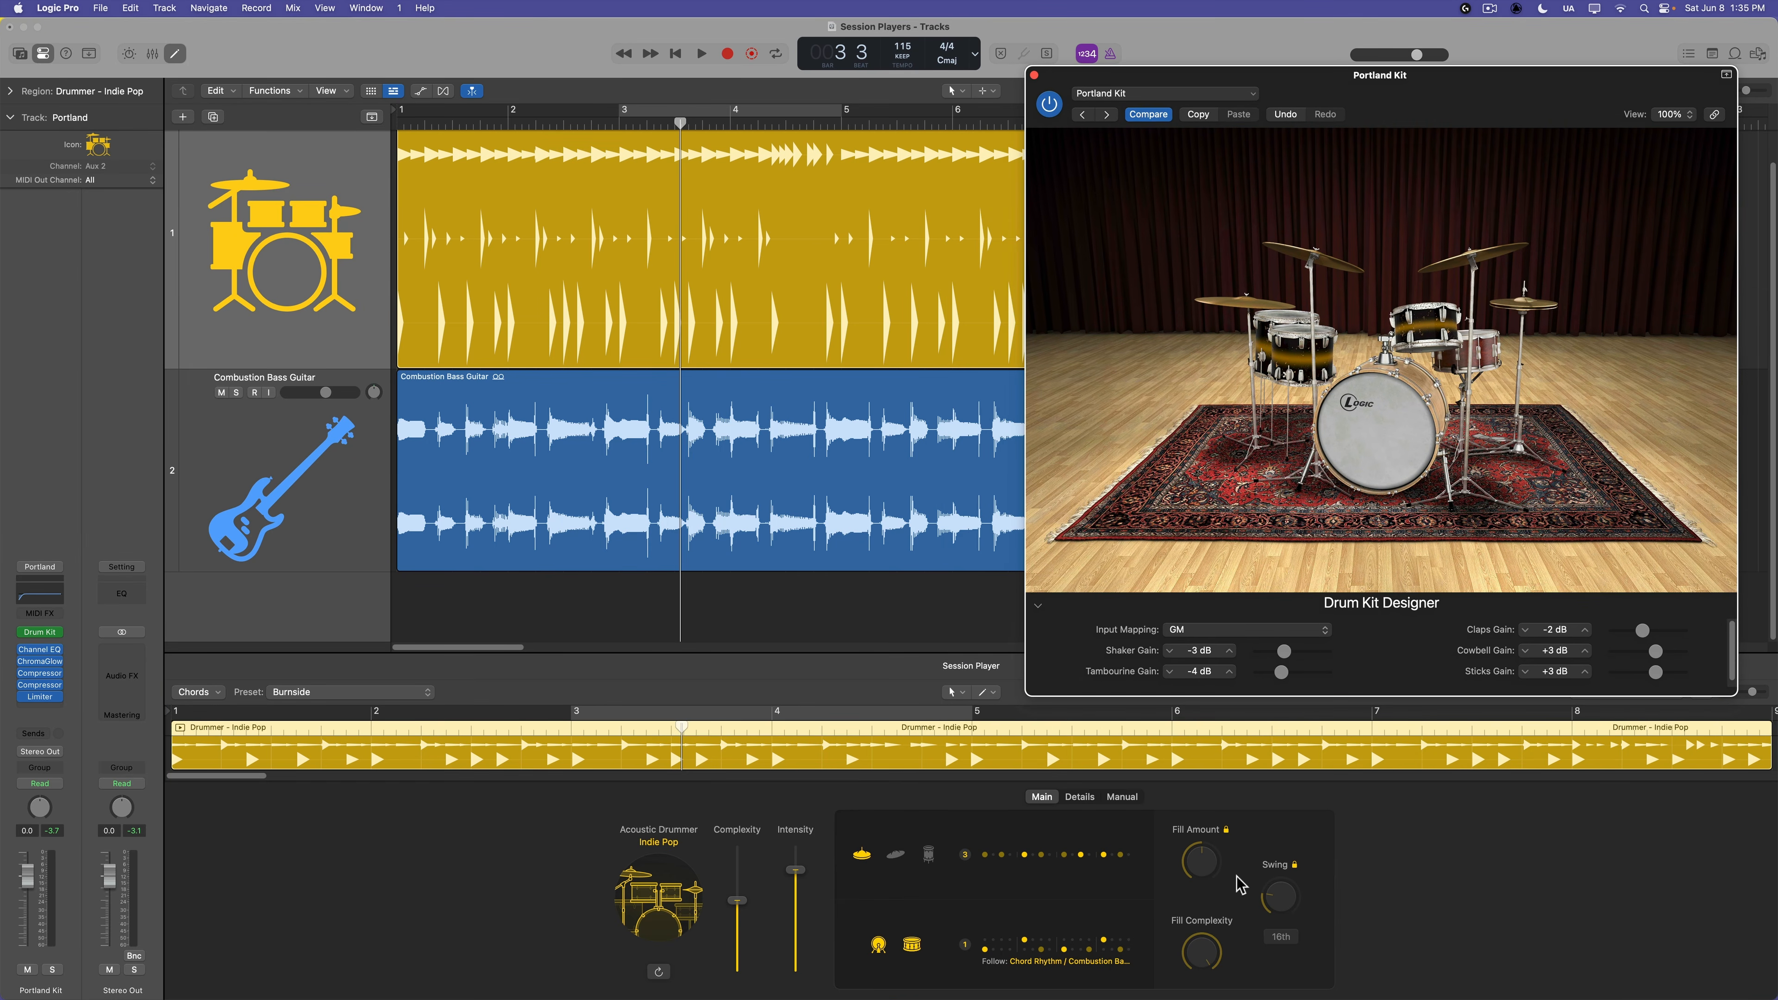
- Open the drummer's detail settings and keep Tambourine 1 as the percussion part
left_click(1432, 929)
left_click(1081, 796)
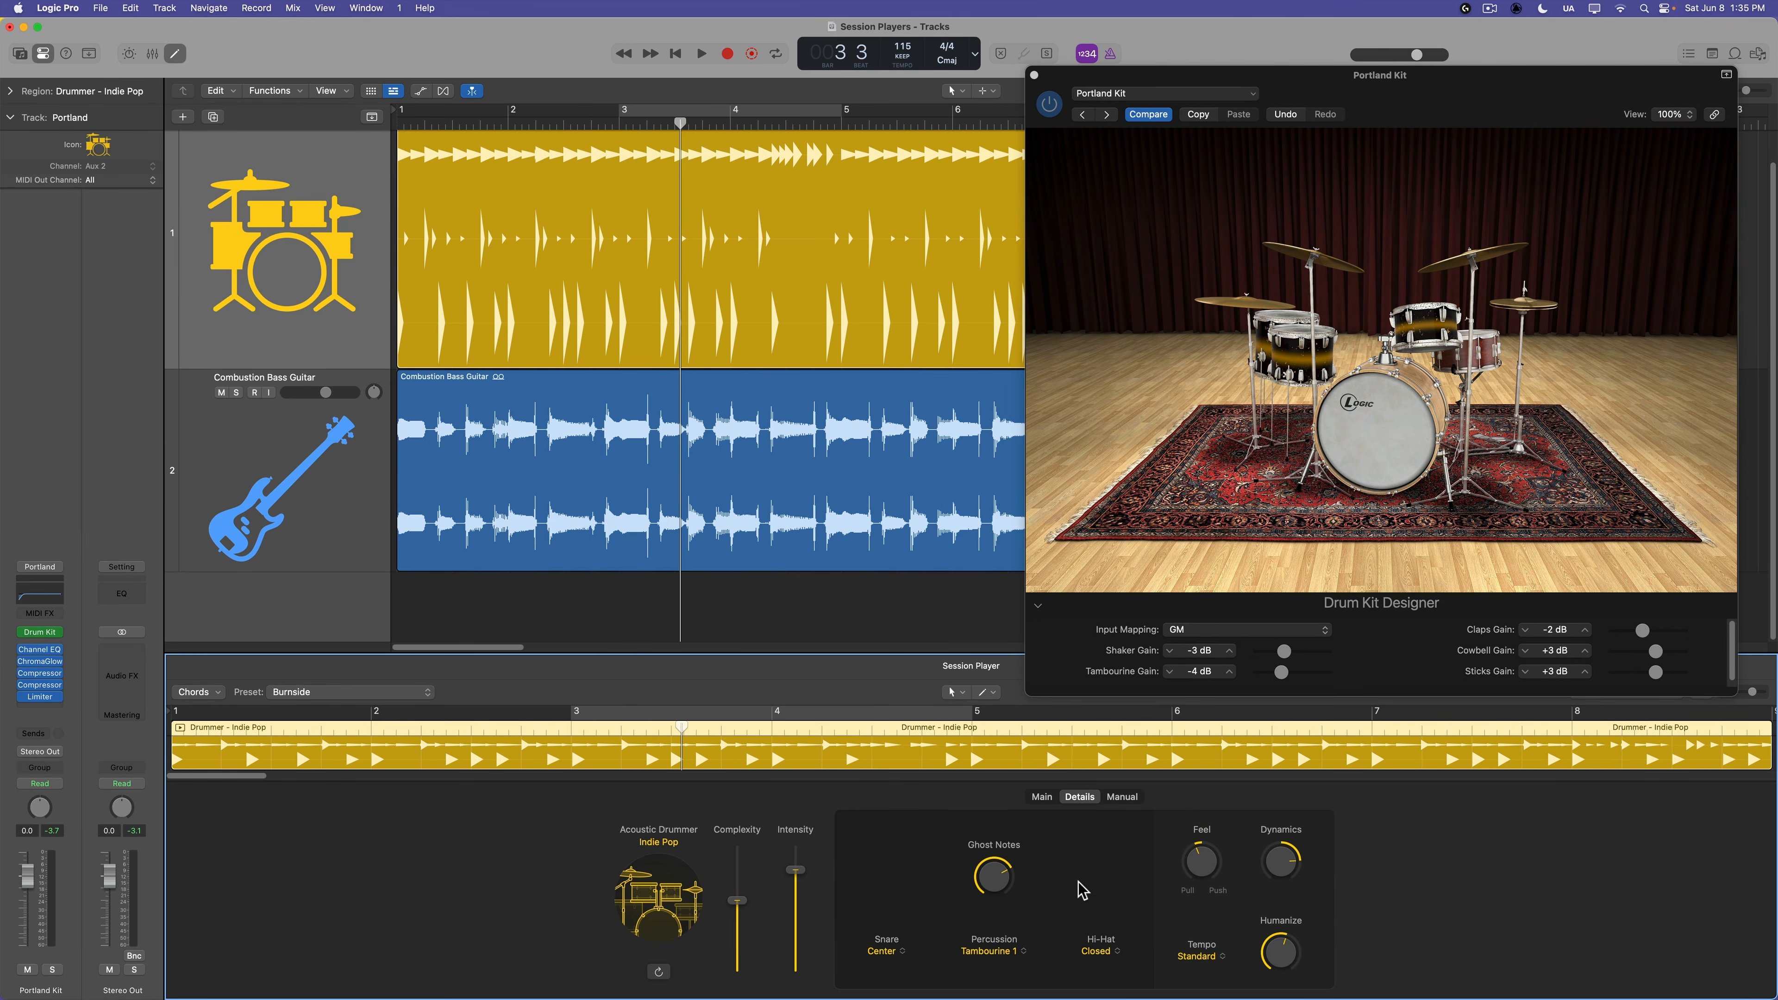
left_click(1011, 951)
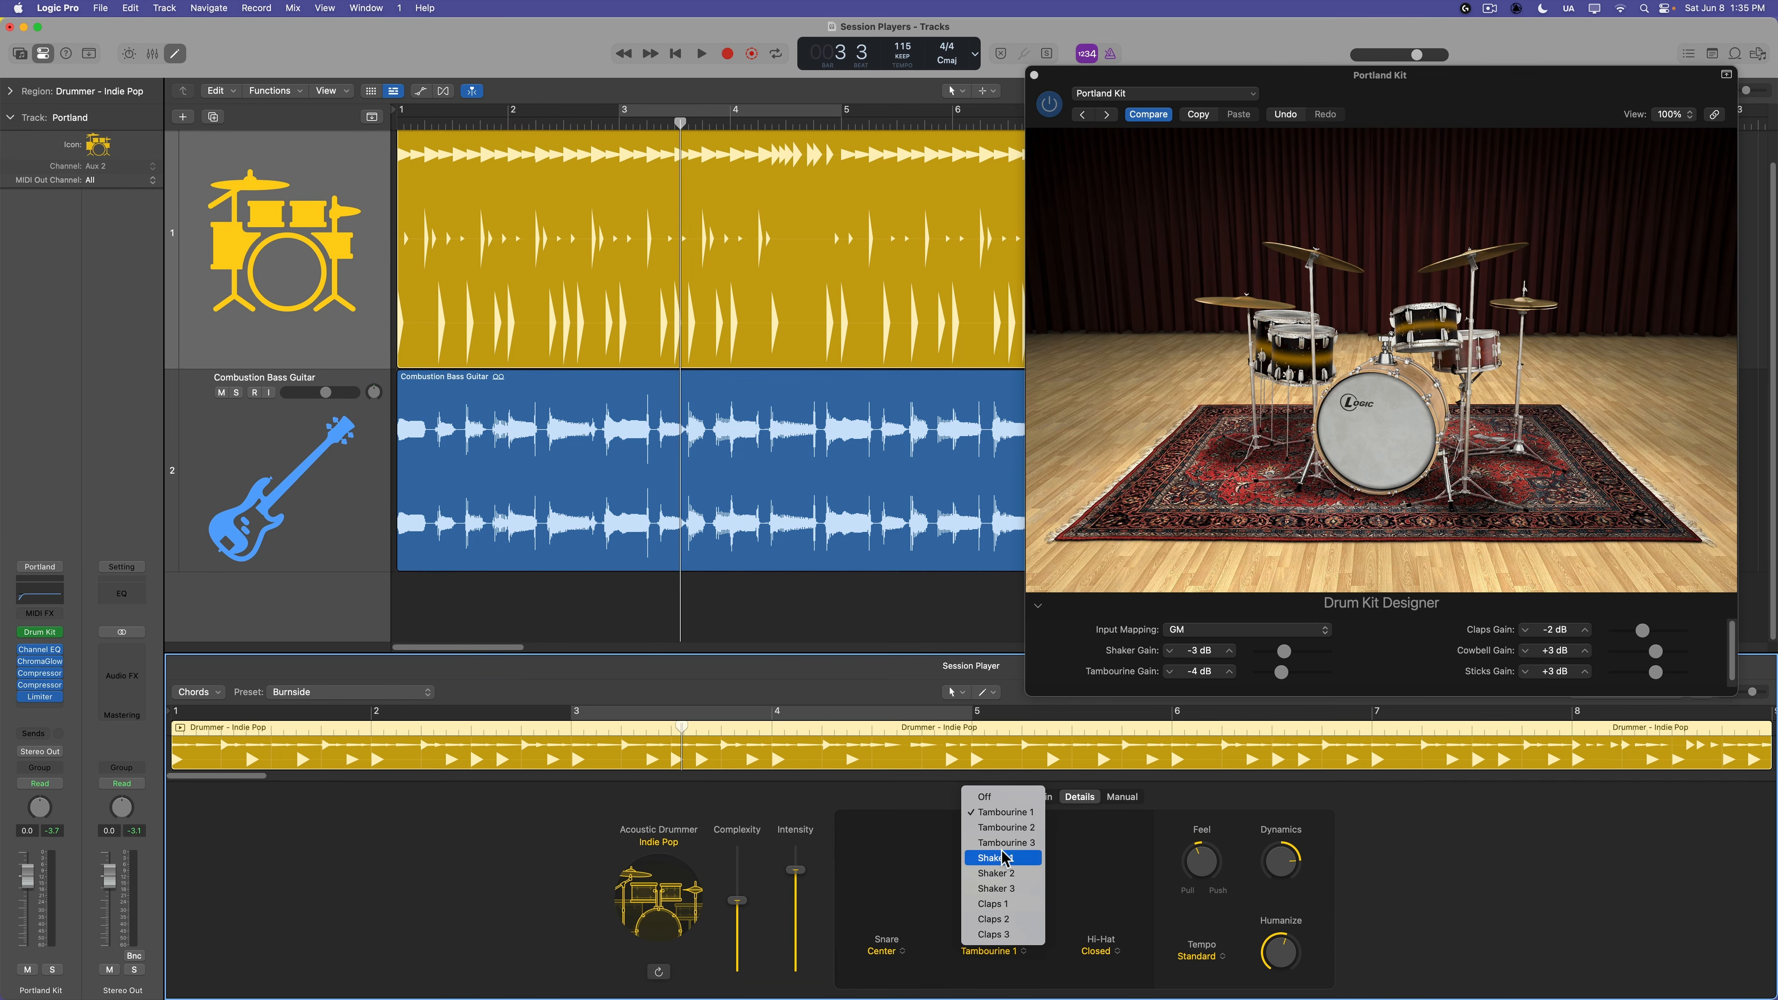
left_click(1026, 819)
- Try a tambourine gain of +3 dB, then lower it to -5 dB during playback
left_click(1058, 652)
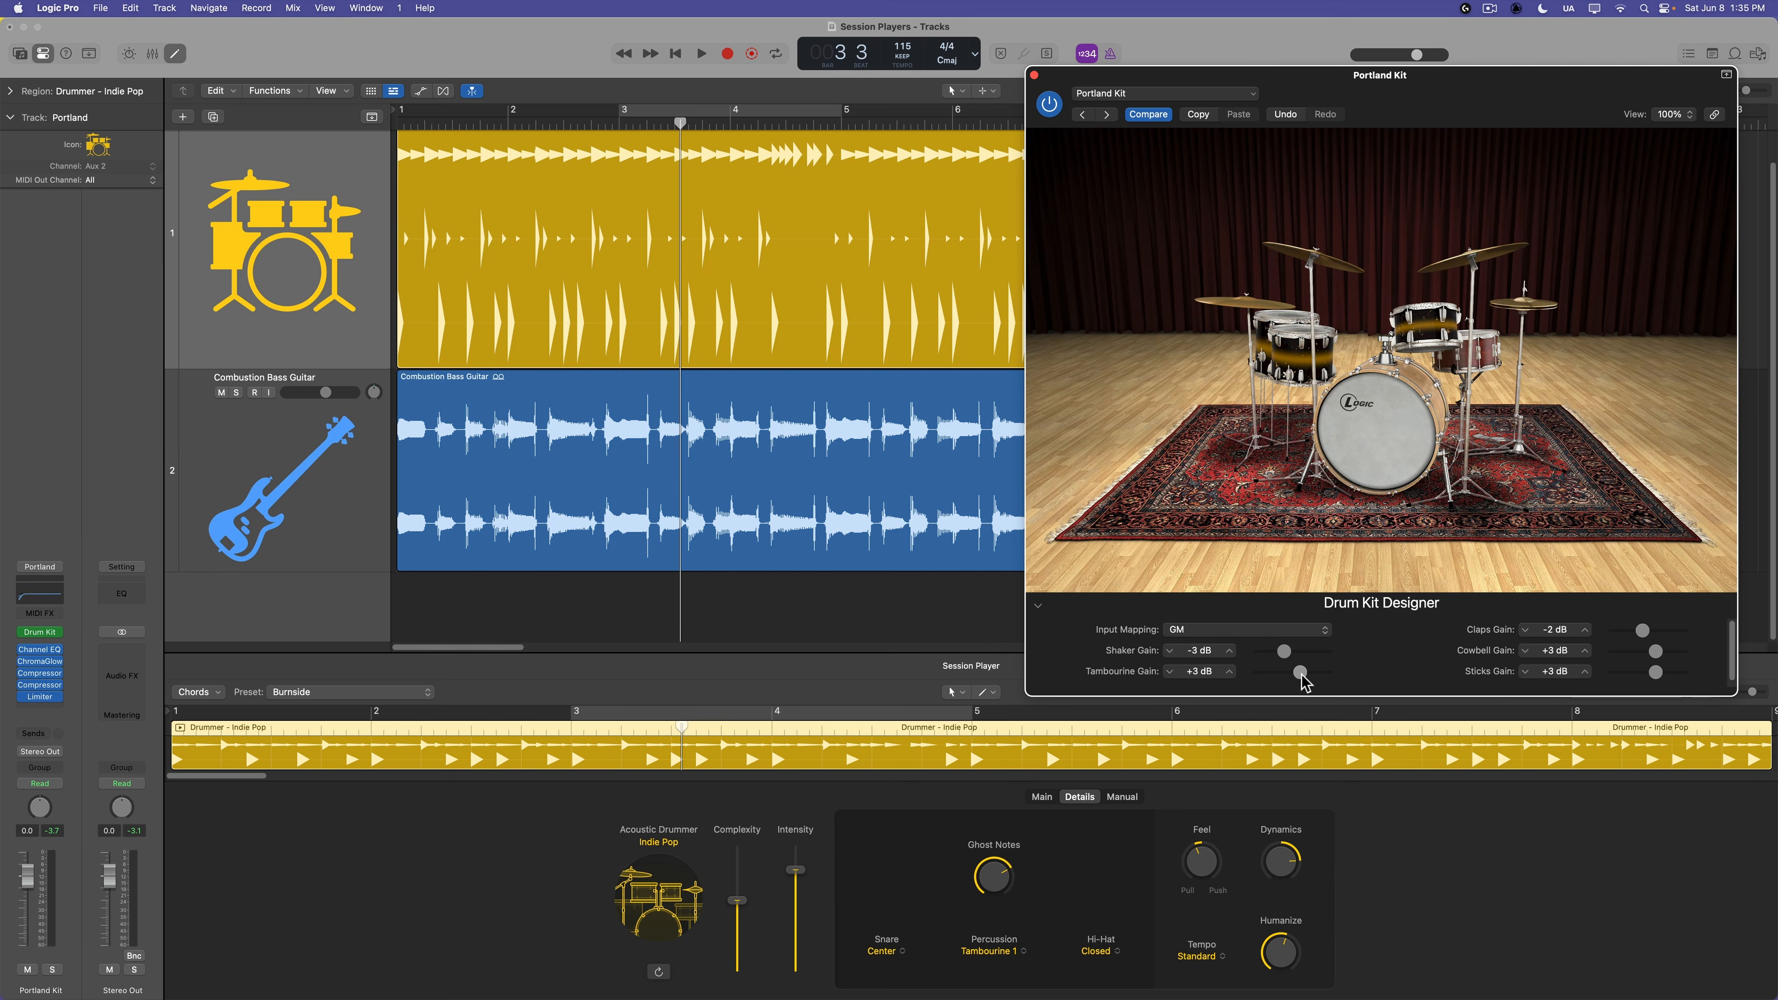
key("space")
mouse_move(1299, 677)
left_mouse_down()
mouse_move(1315, 679)
mouse_move(1280, 677)
left_mouse_up()
key("space")
- Switch the percussion part to Shaker 1 and set the shaker gain to 0 dB while playing back
left_click(1017, 952)
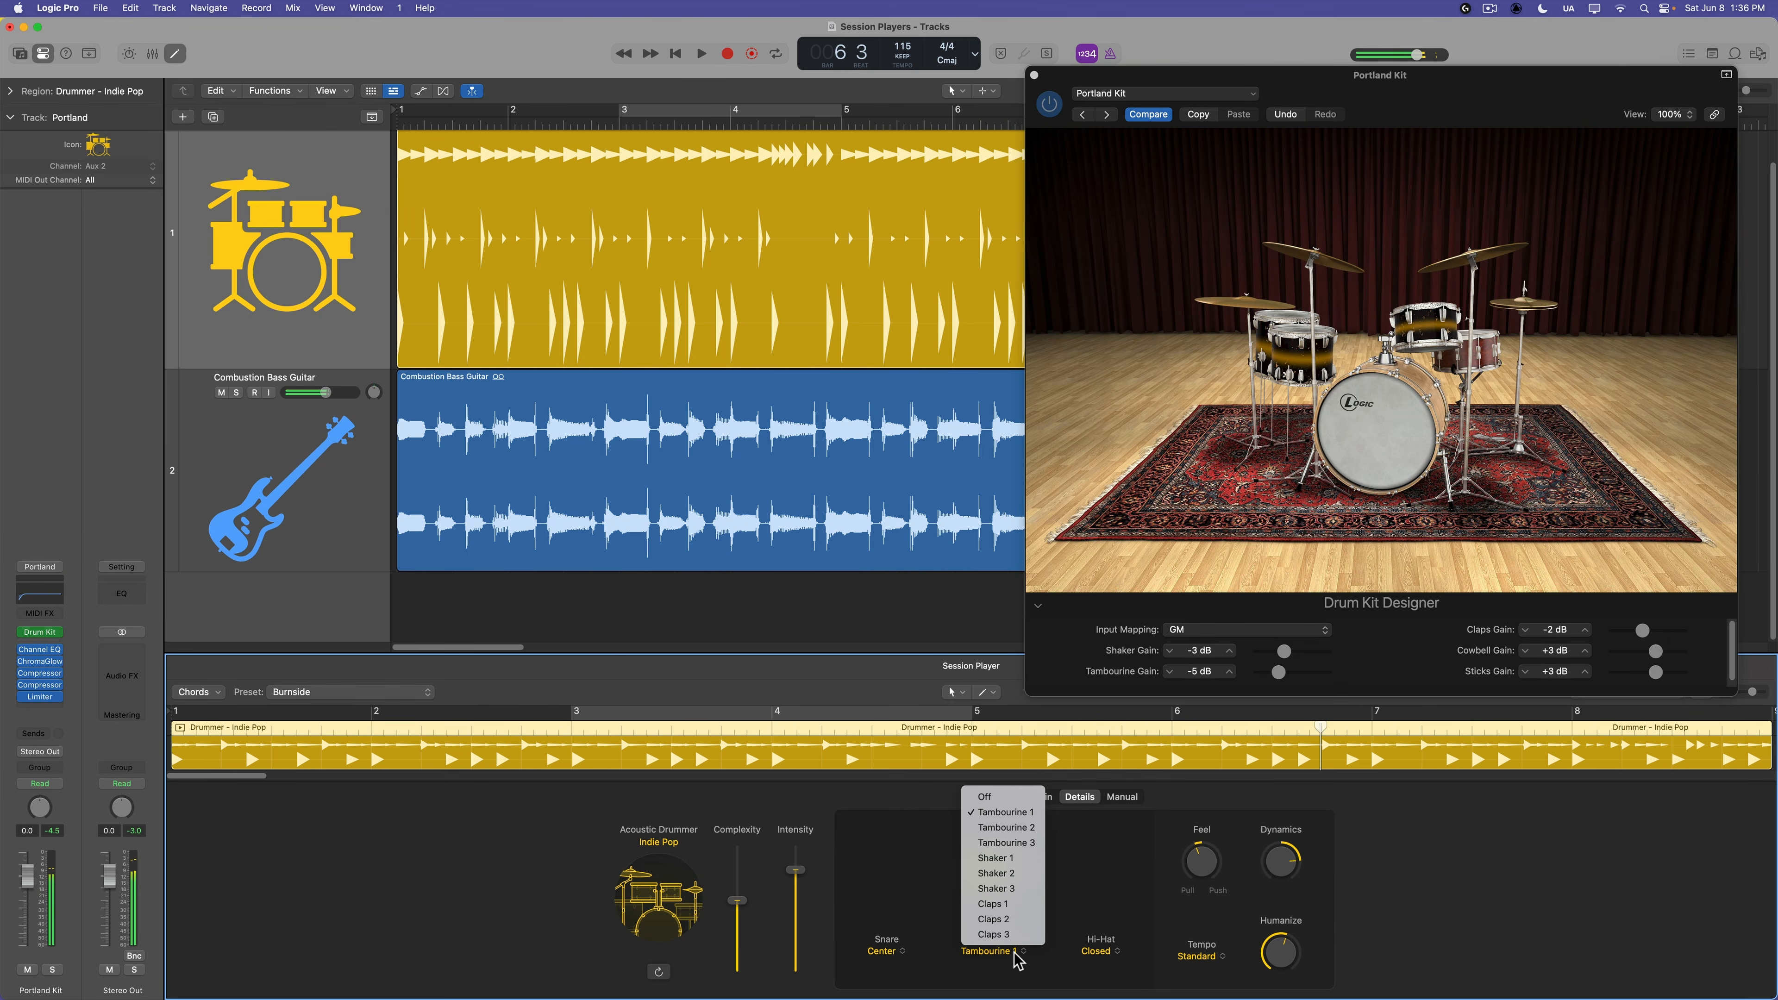
left_click(995, 857)
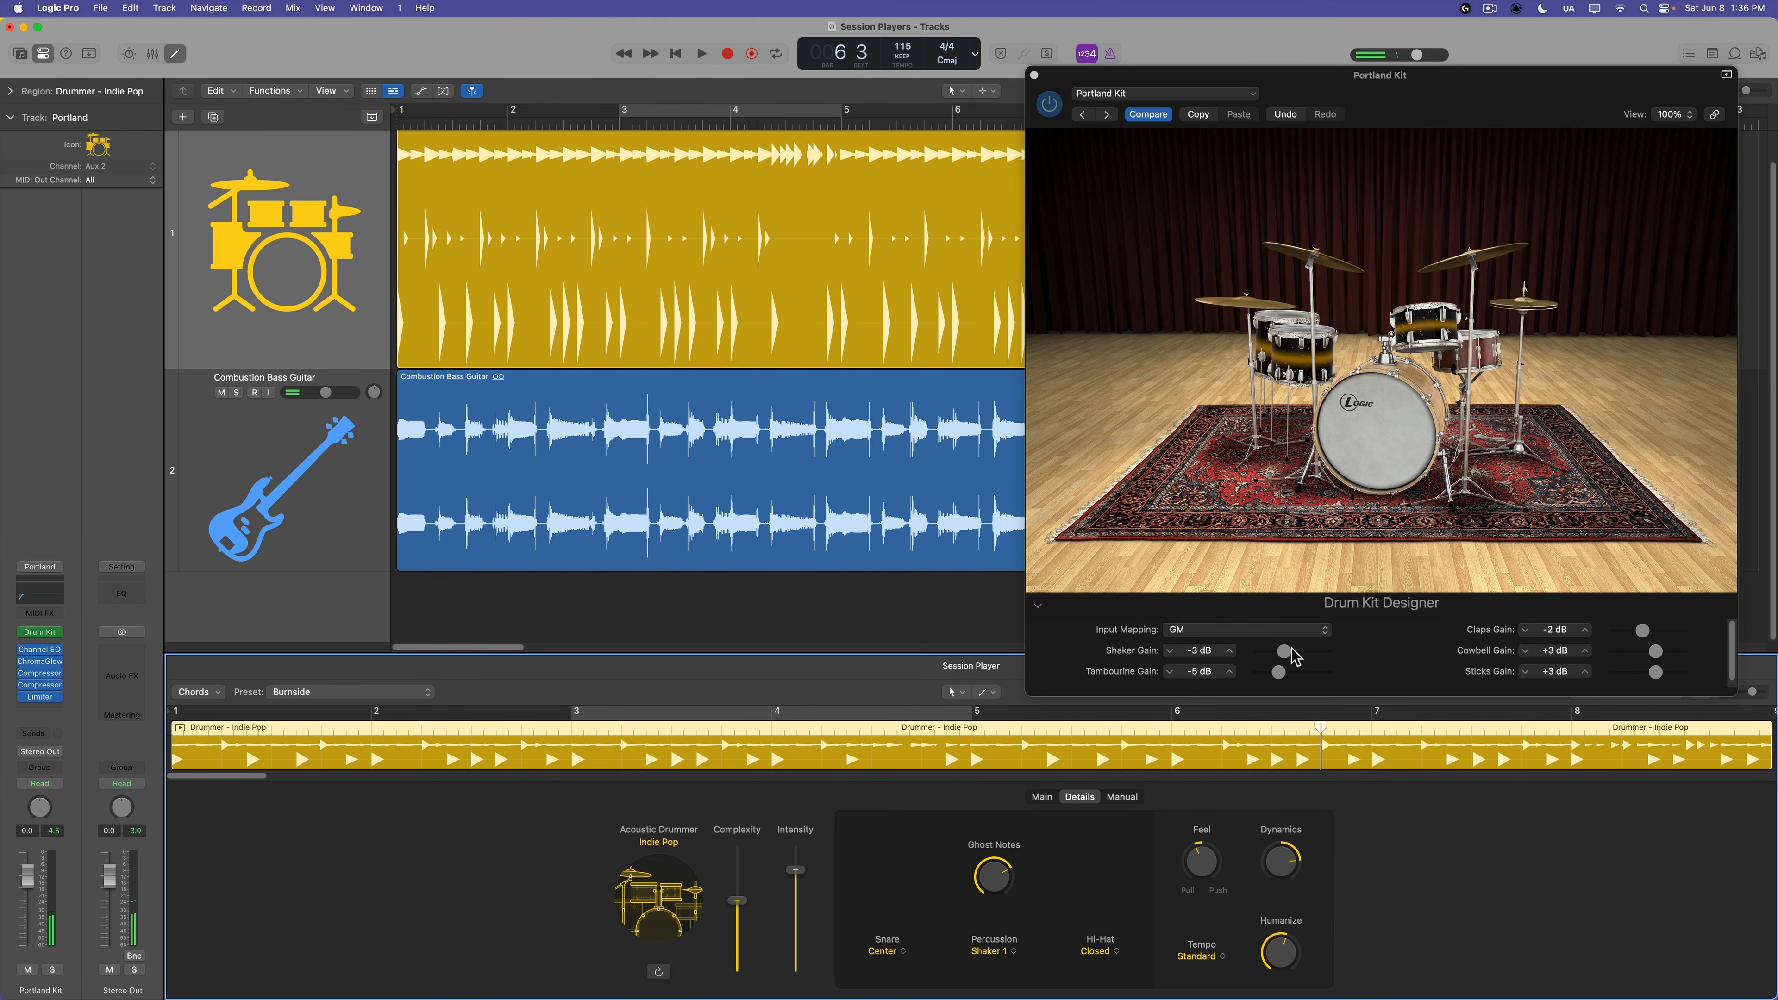
mouse_move(1285, 652)
left_mouse_down()
mouse_move(1323, 654)
mouse_move(1296, 660)
left_mouse_up()
key("space")
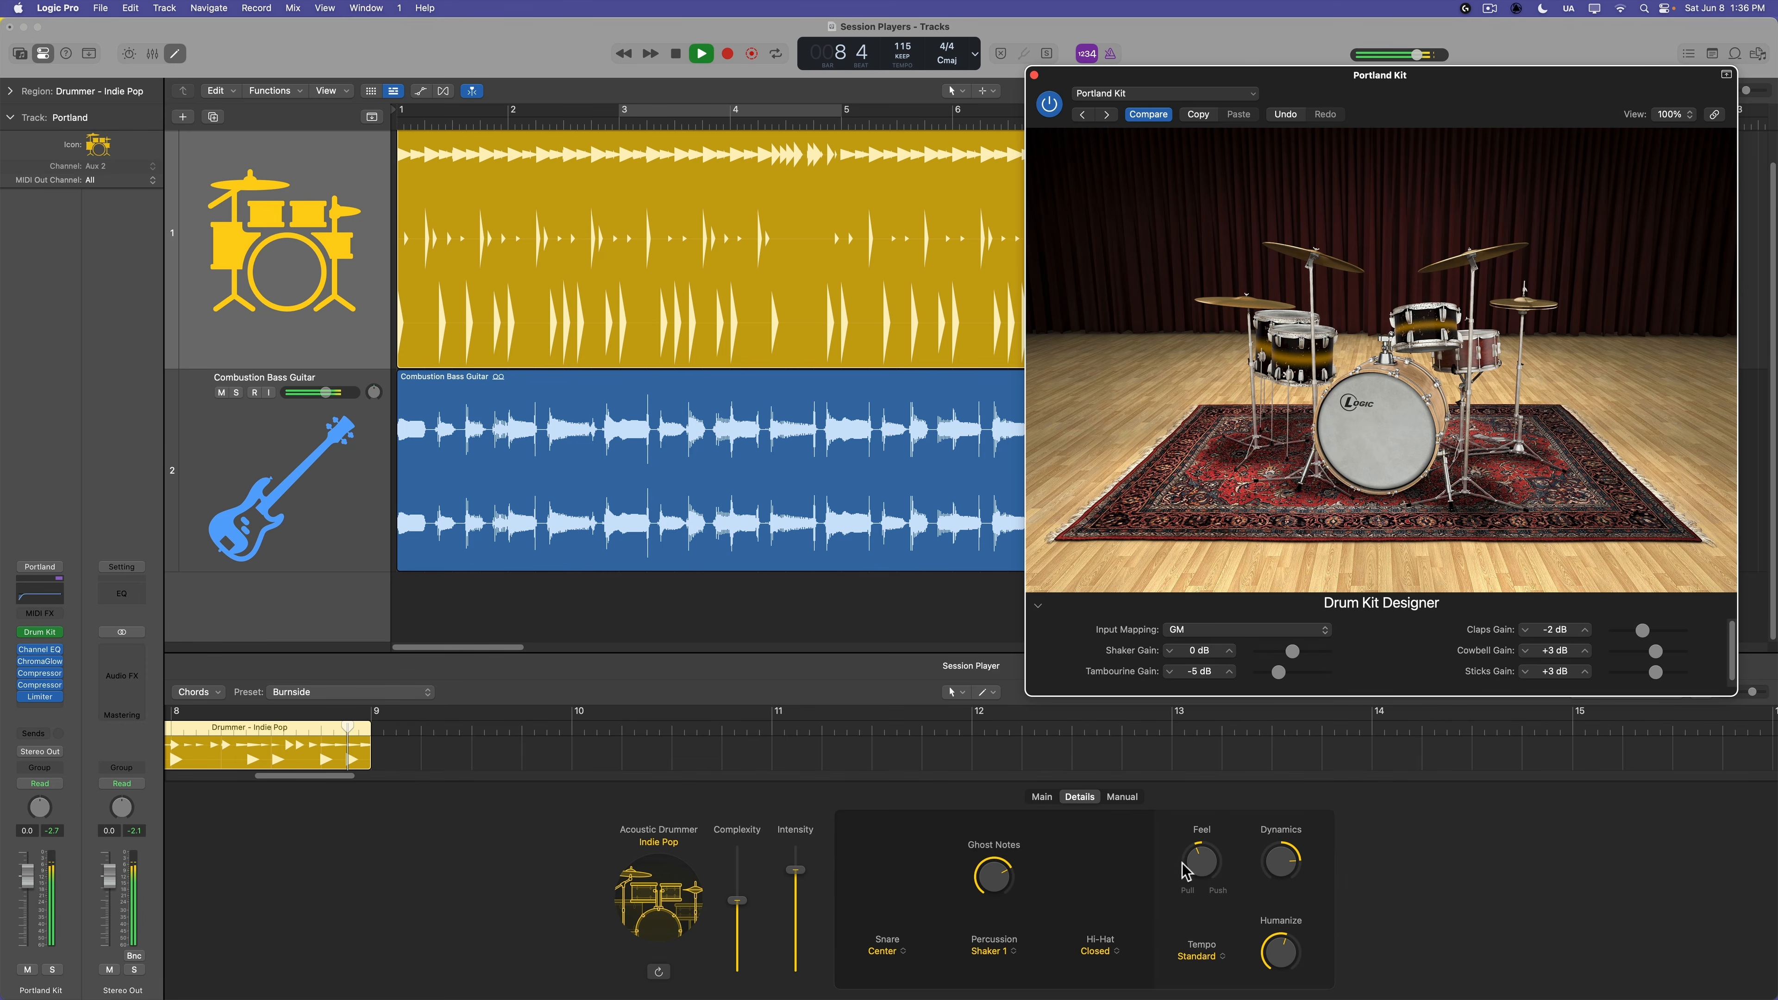
- Stop playback and switch the drummer's percussion part back to Tambourine 1
left_click(1065, 898)
key("space")
left_click(1007, 952)
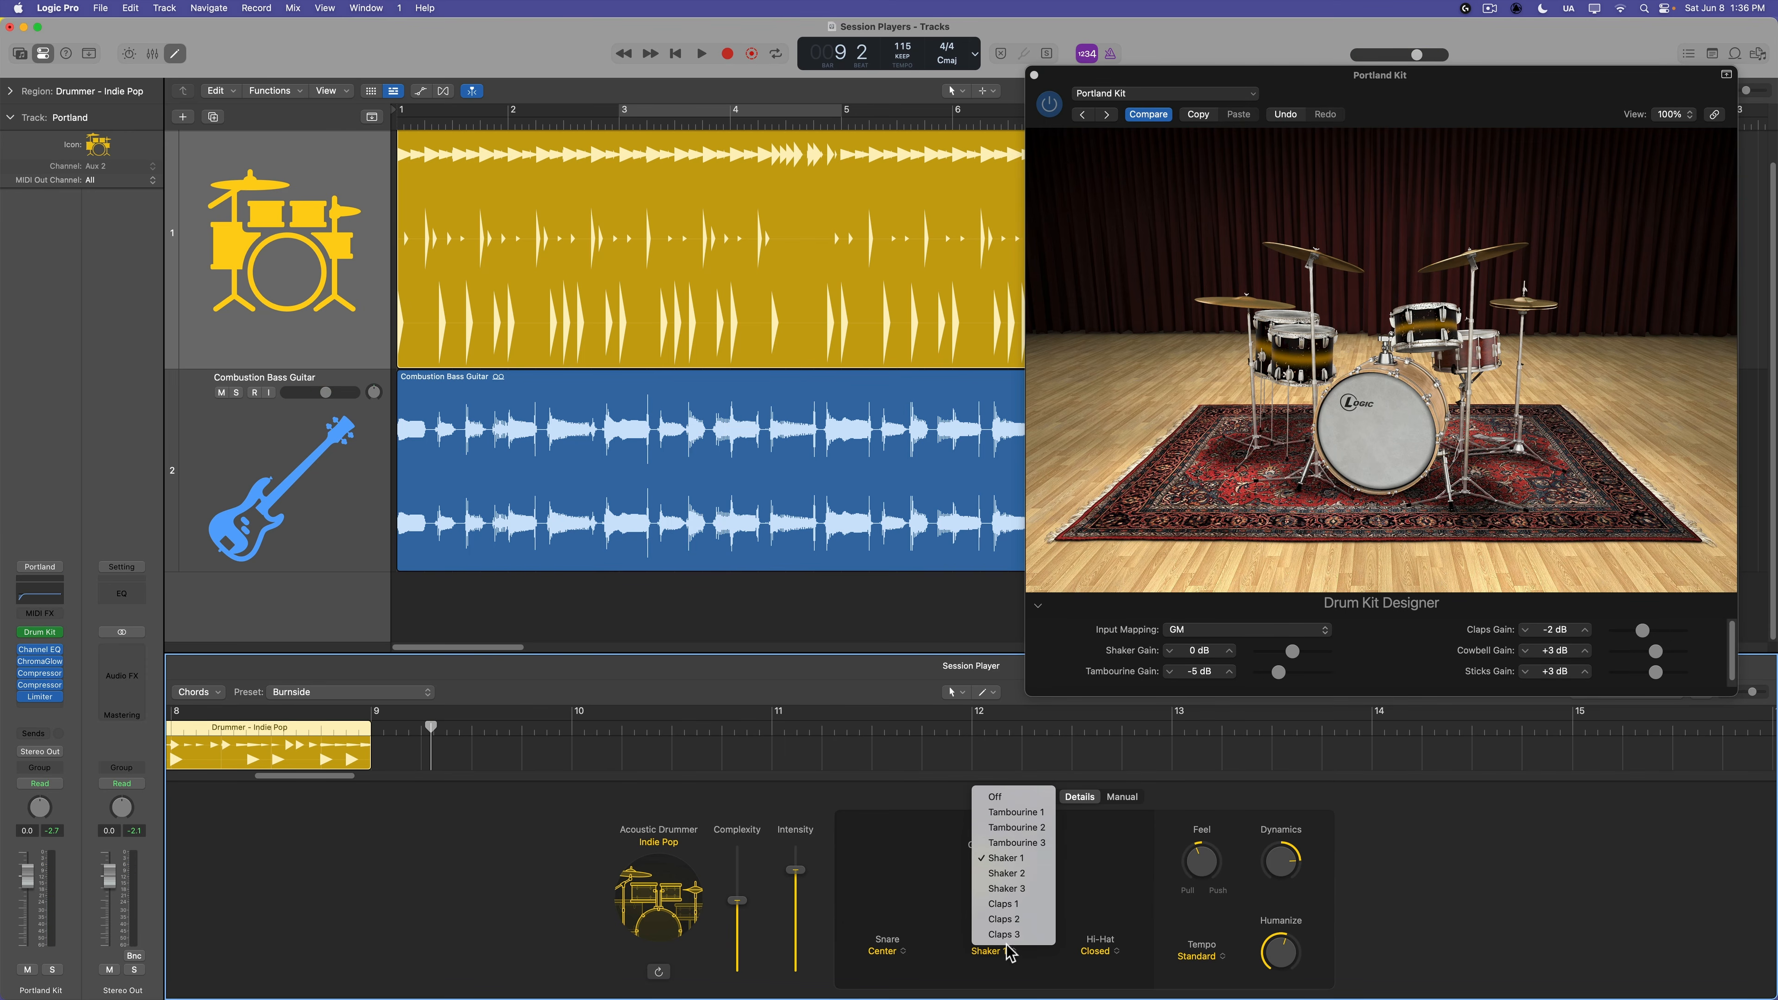
left_click(1017, 816)
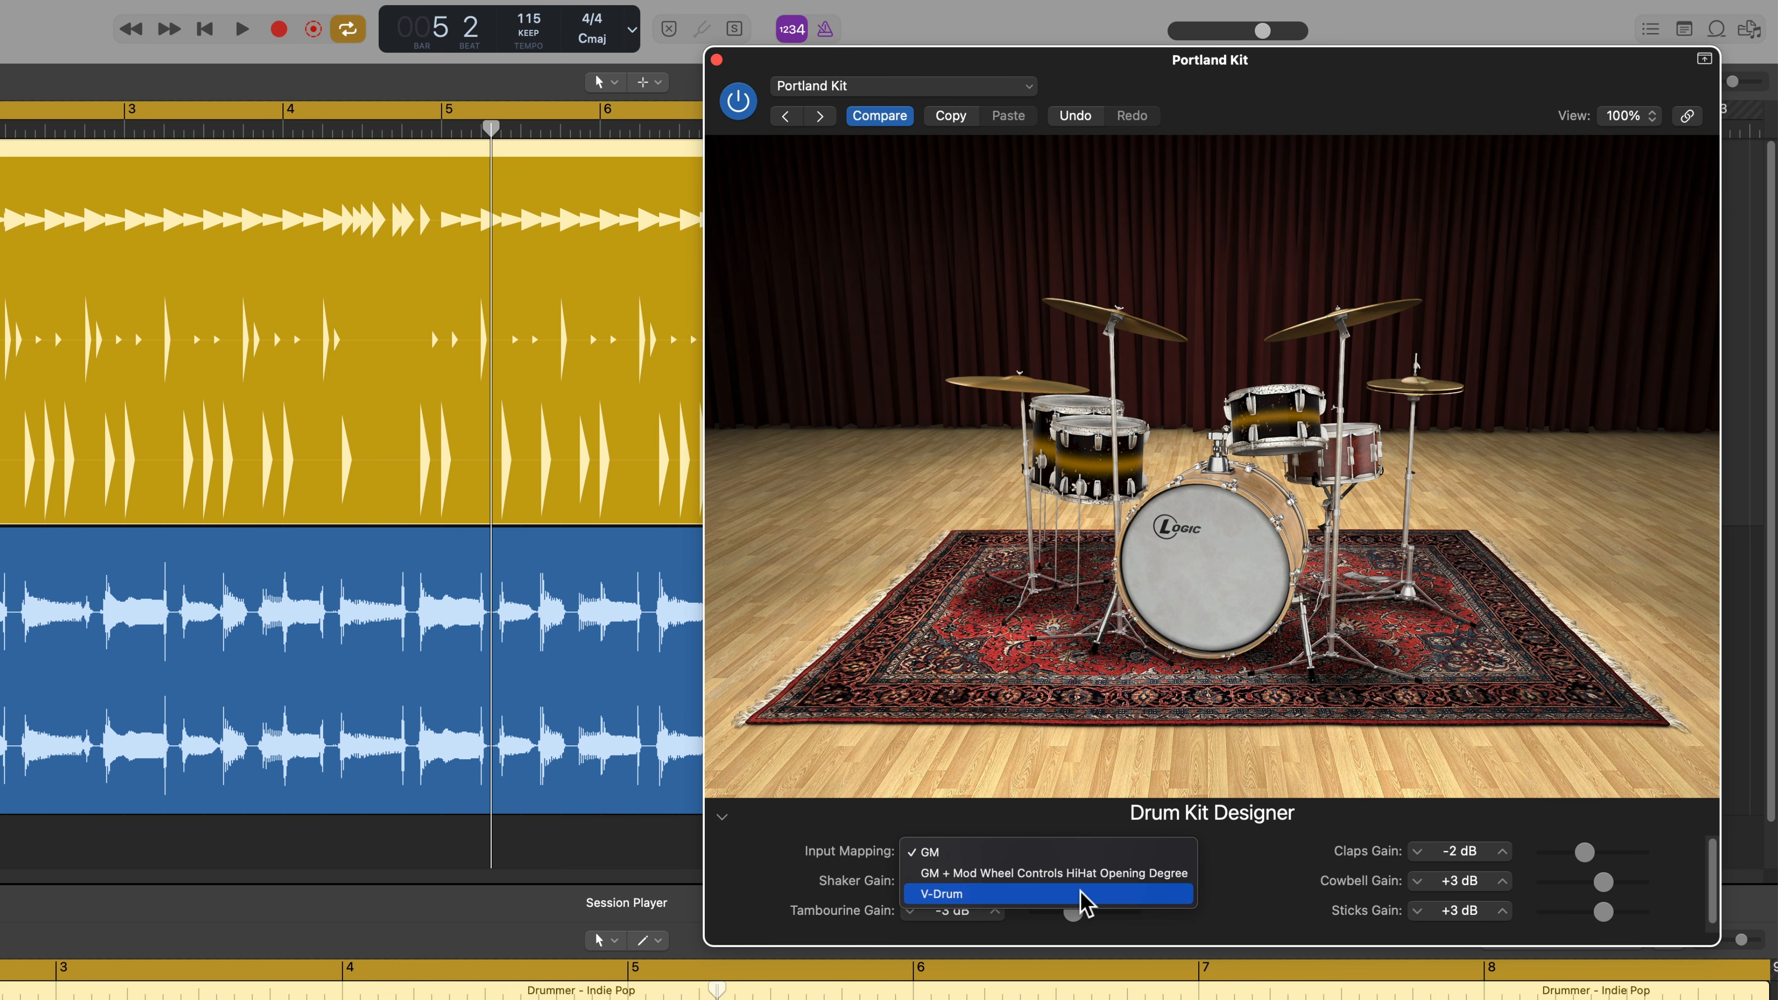
- Review the input mapping options and keep GM
left_click(1259, 888)
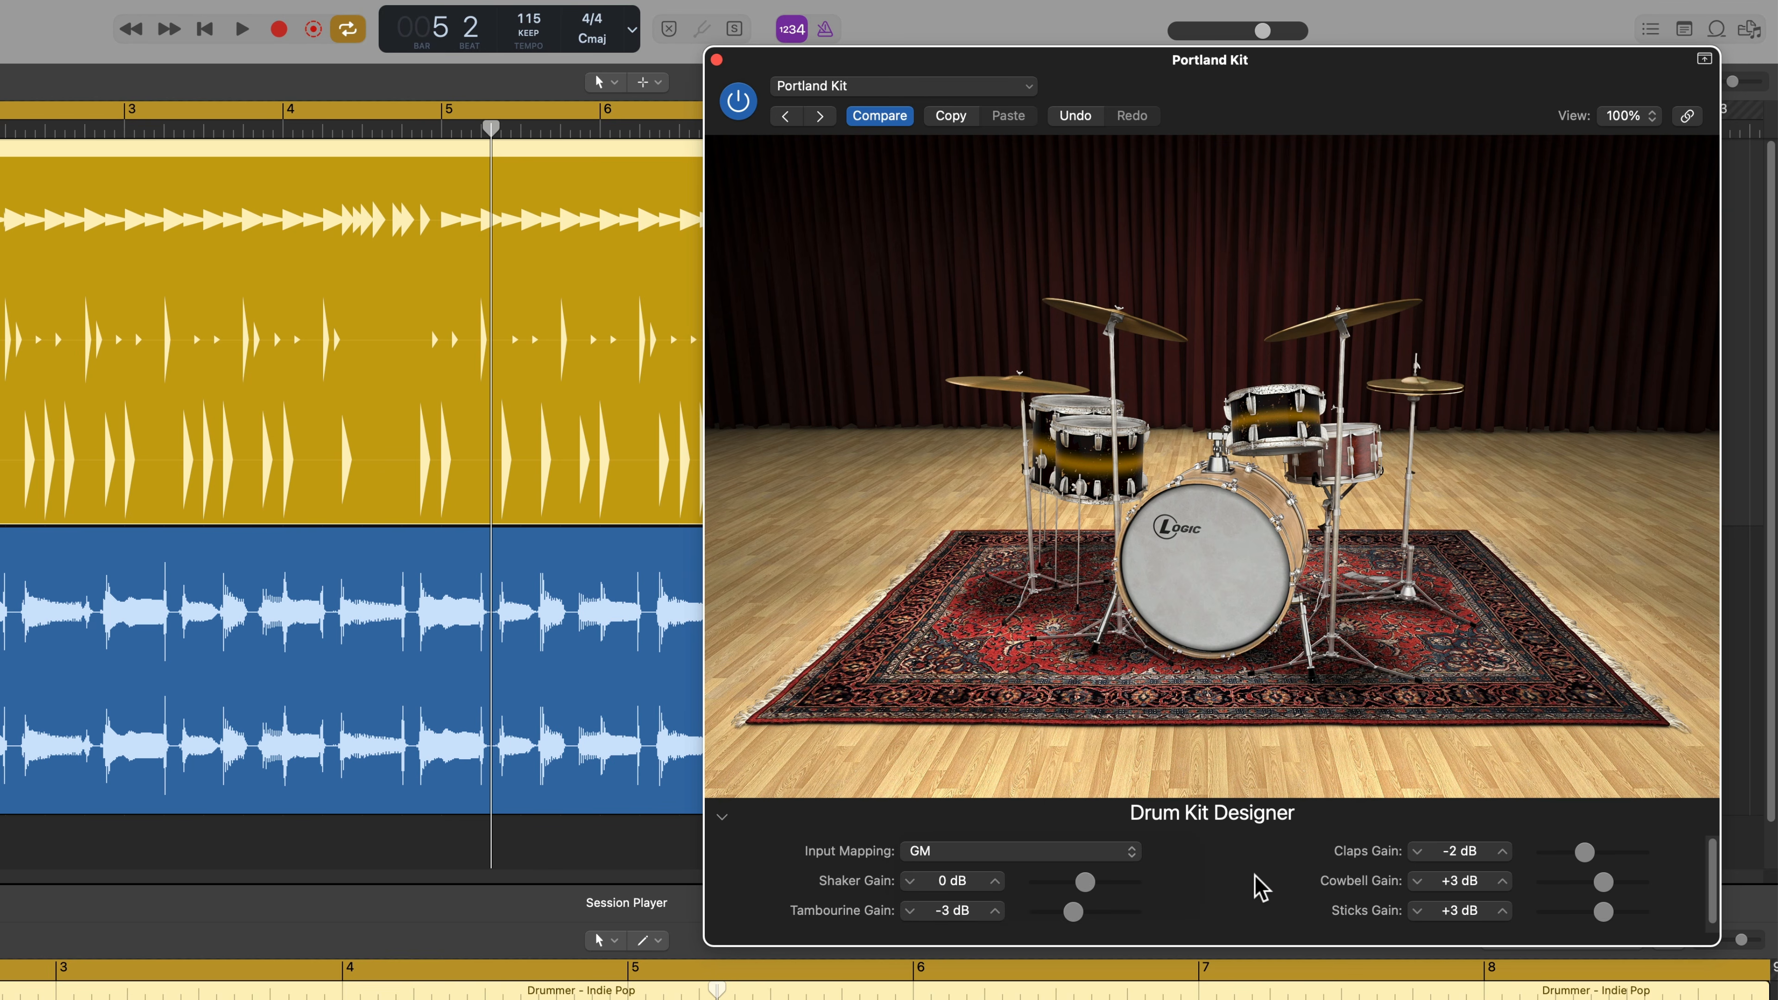